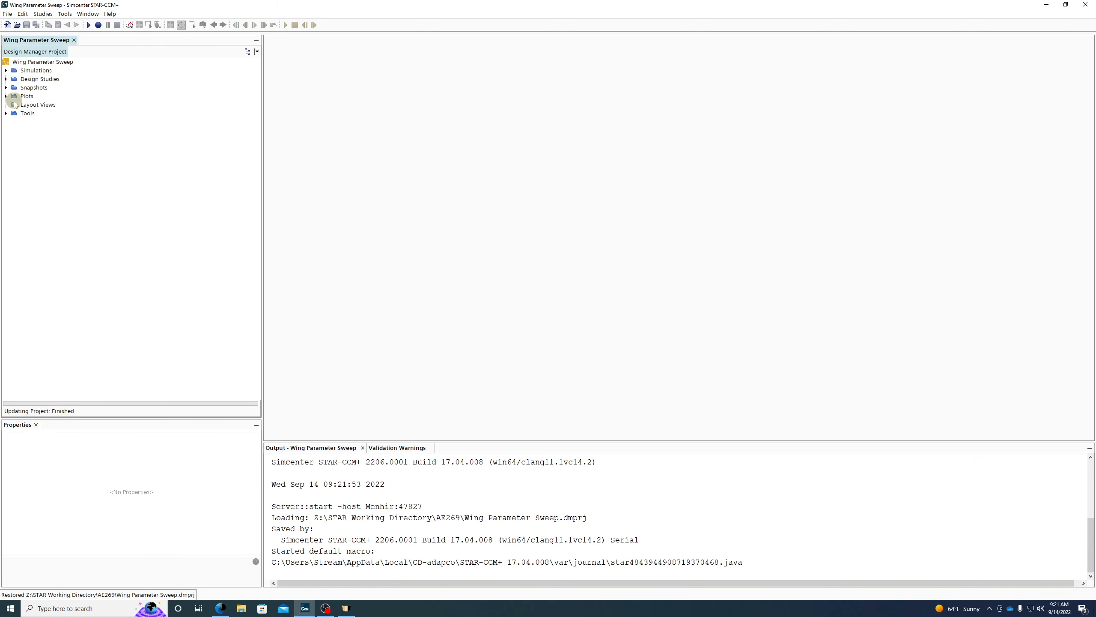
Open the output table of all designs for the AOA_Reynolds_Sweep design study
double_click(15, 78)
click(16, 89)
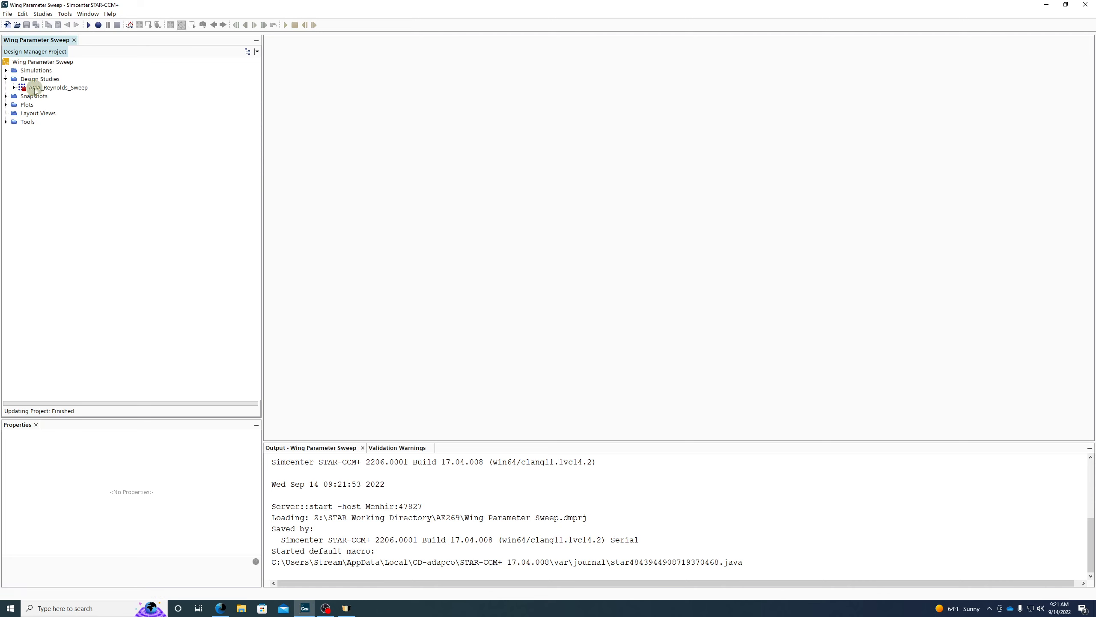
click(32, 96)
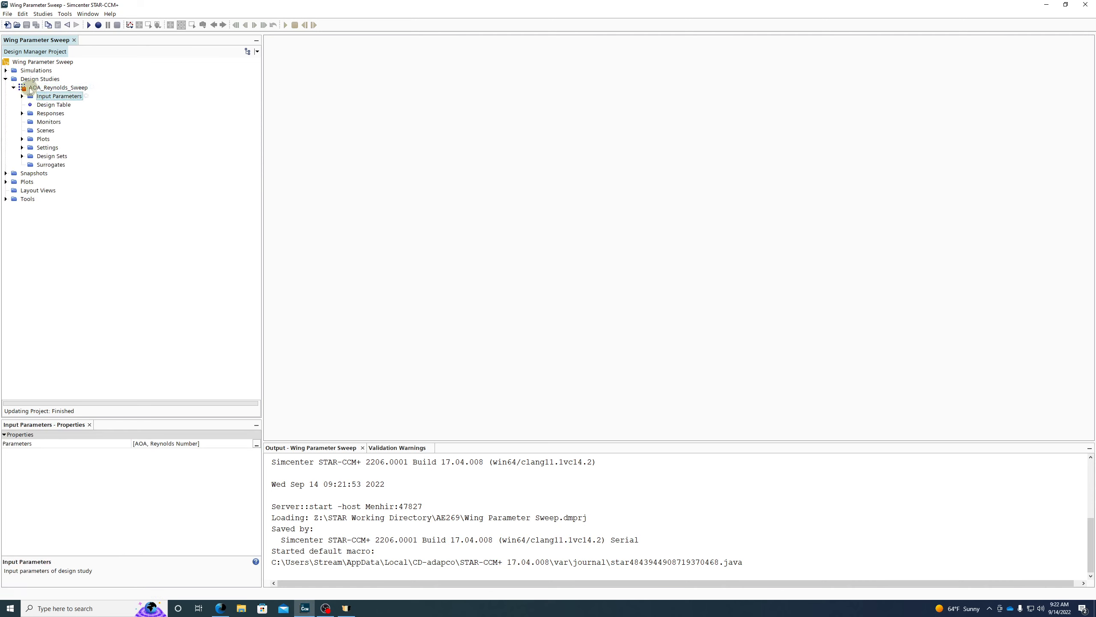
right_click(29, 88)
click(65, 93)
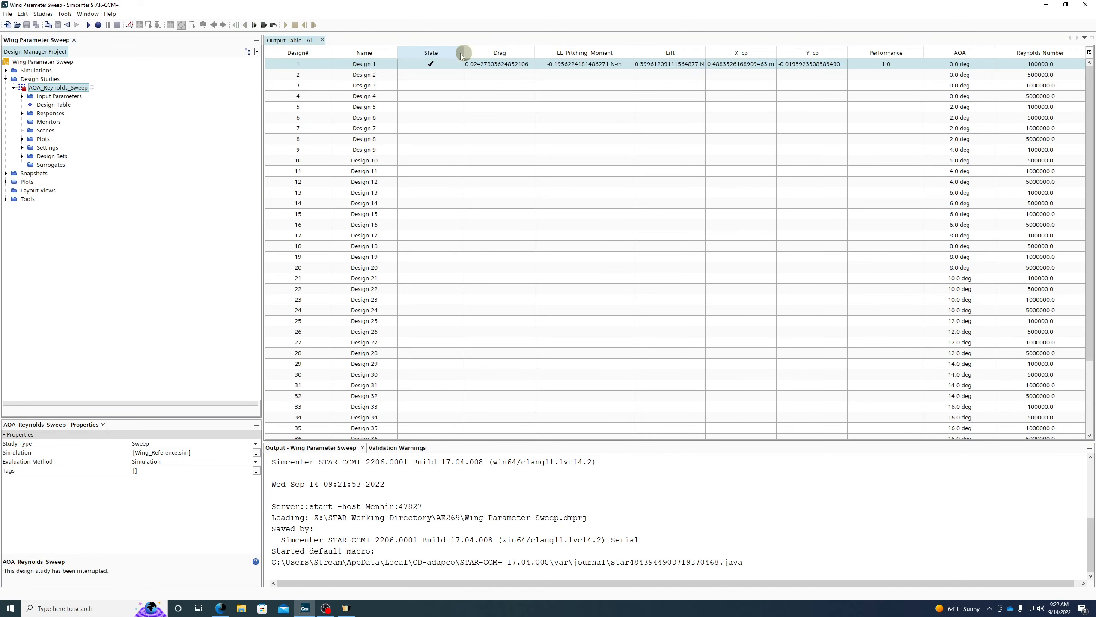
Examine the project's compute resources, including the new-resource types and the command line options of Default Direct and Direct
click(6, 199)
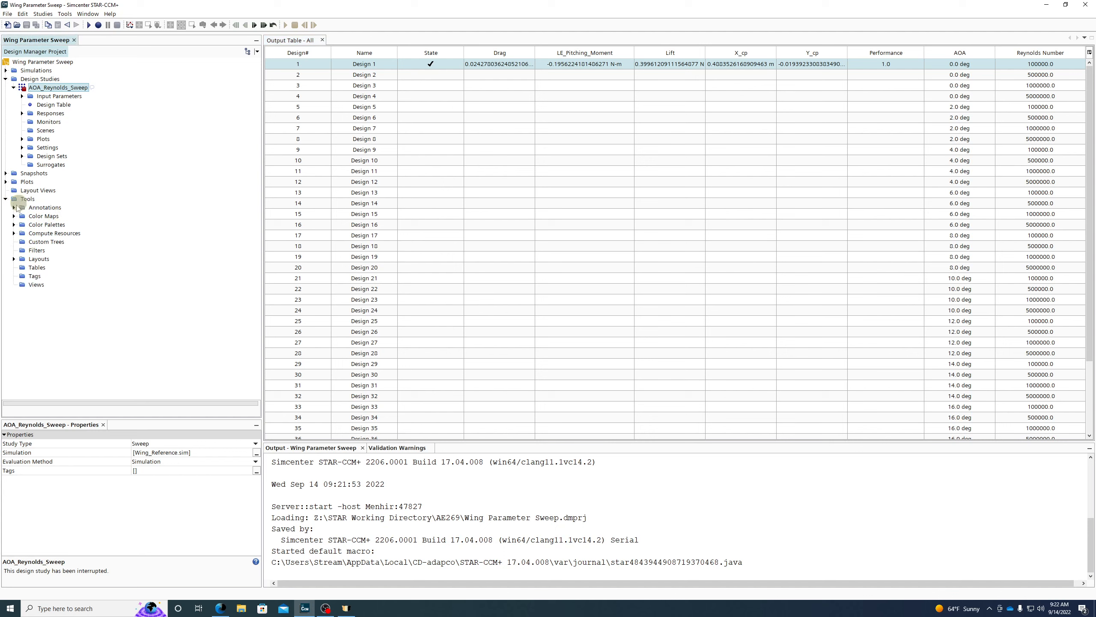
click(14, 233)
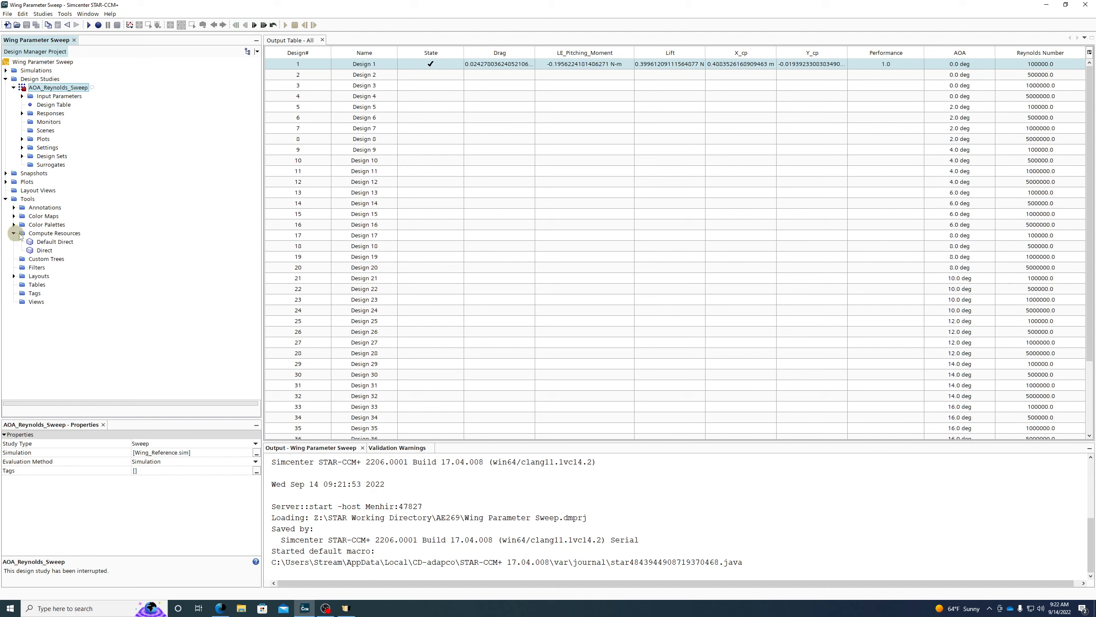
click(54, 234)
right_click(54, 235)
mouse_move(100, 240)
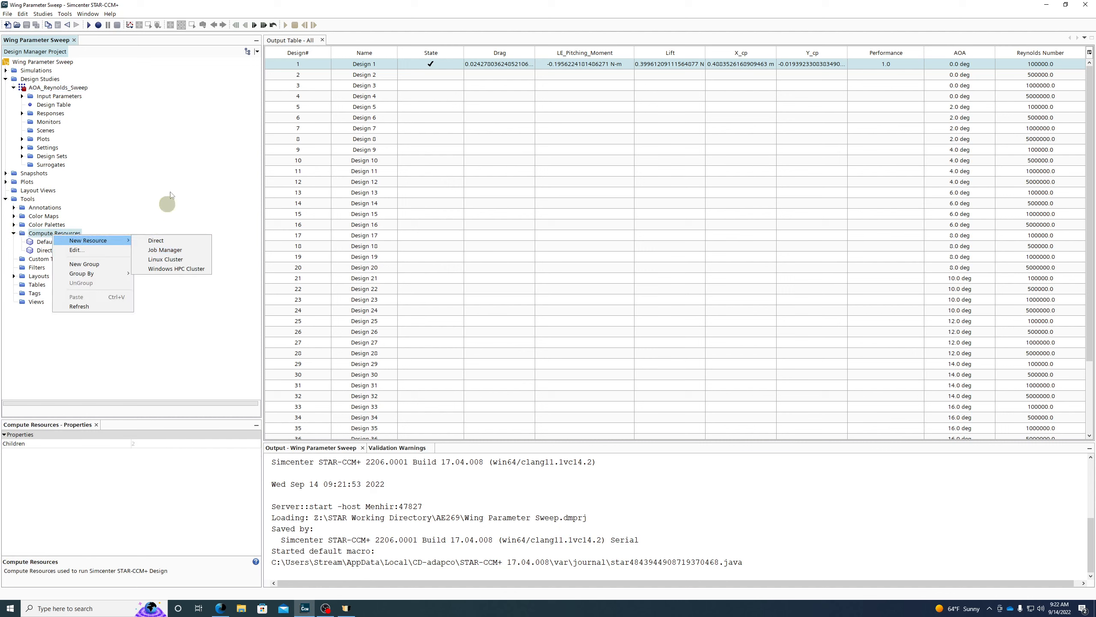
click(174, 178)
click(41, 248)
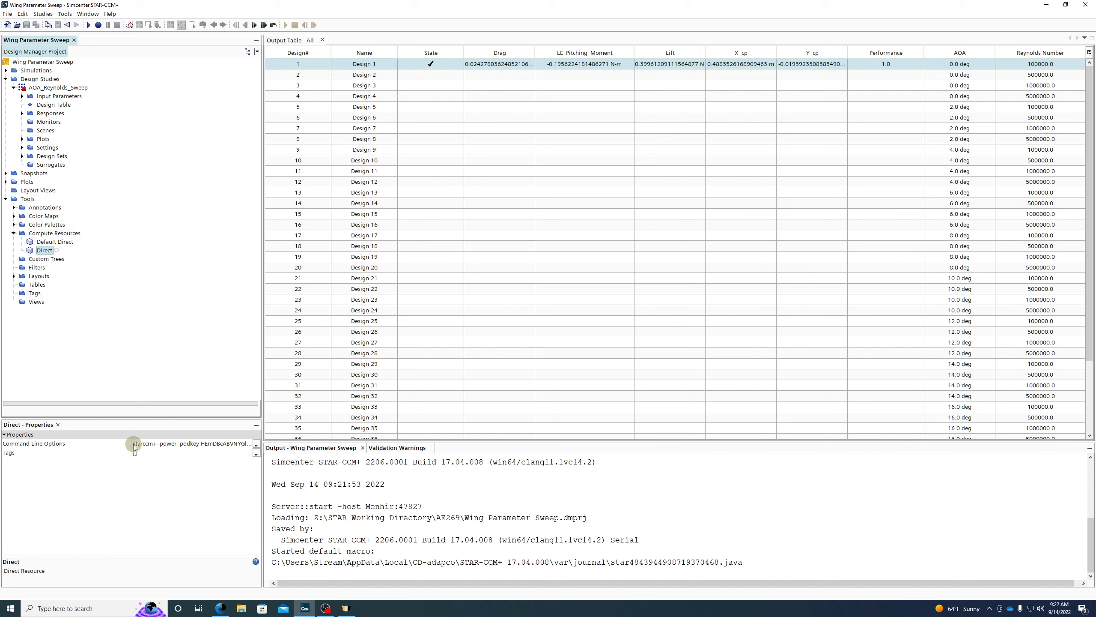
click(38, 243)
click(45, 253)
click(140, 447)
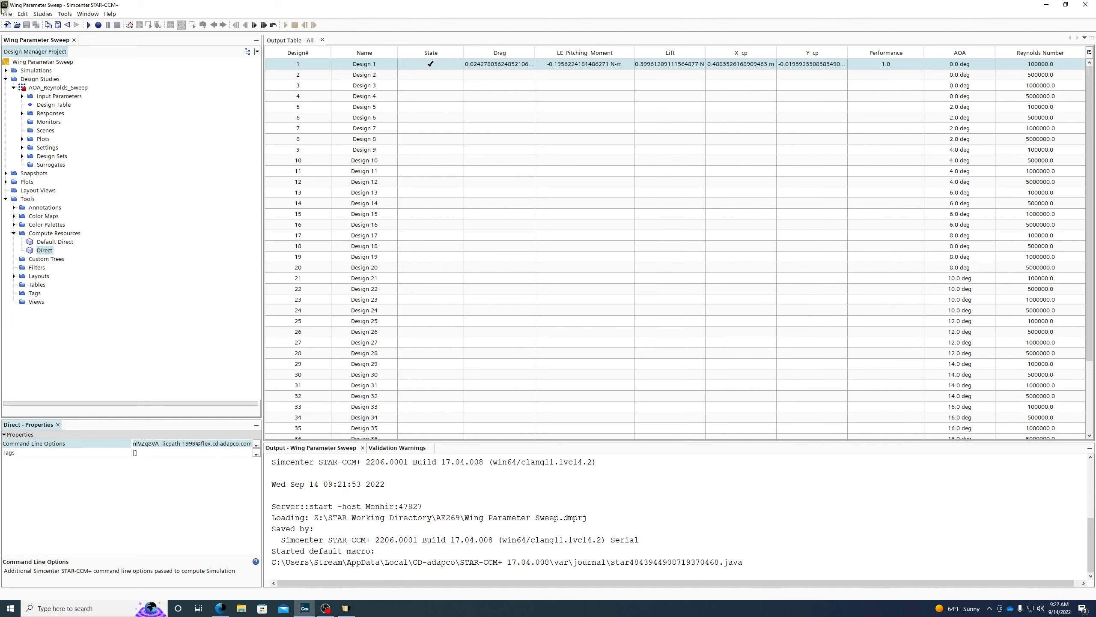
Copy the launch command for loading a Simulation with the SJSU AE POD saved configuration, without loading any file
click(17, 25)
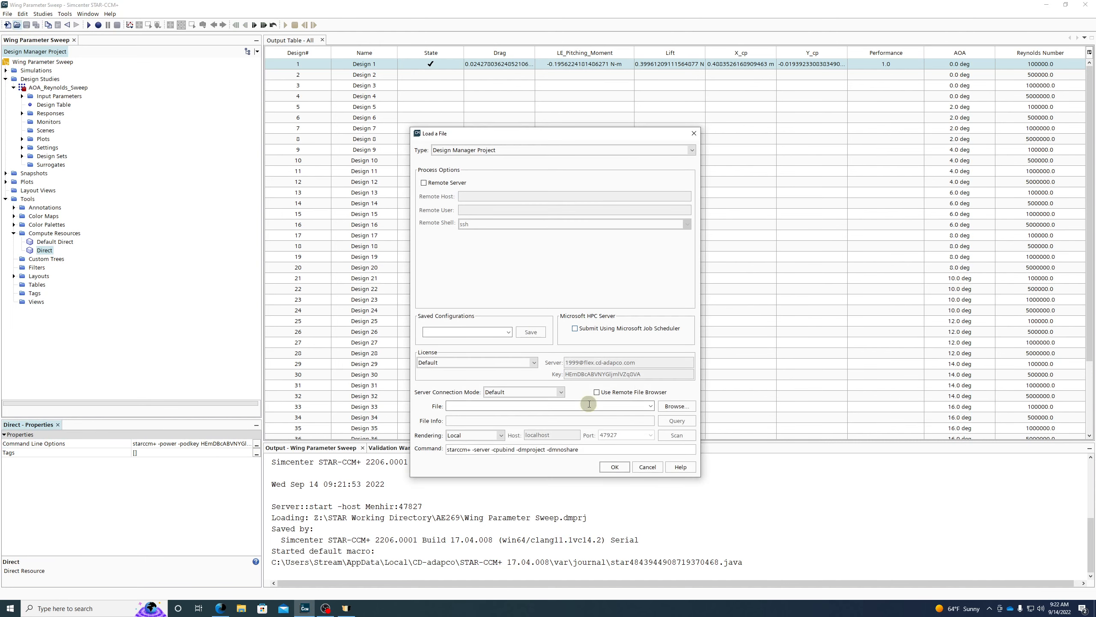
click(506, 151)
click(472, 162)
click(497, 331)
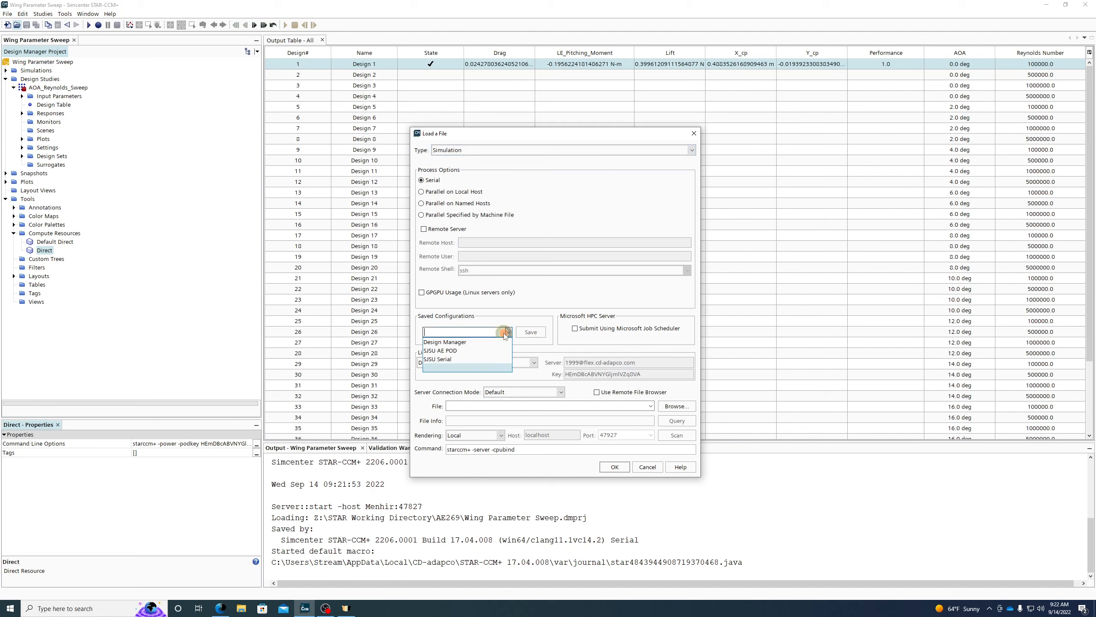
click(458, 350)
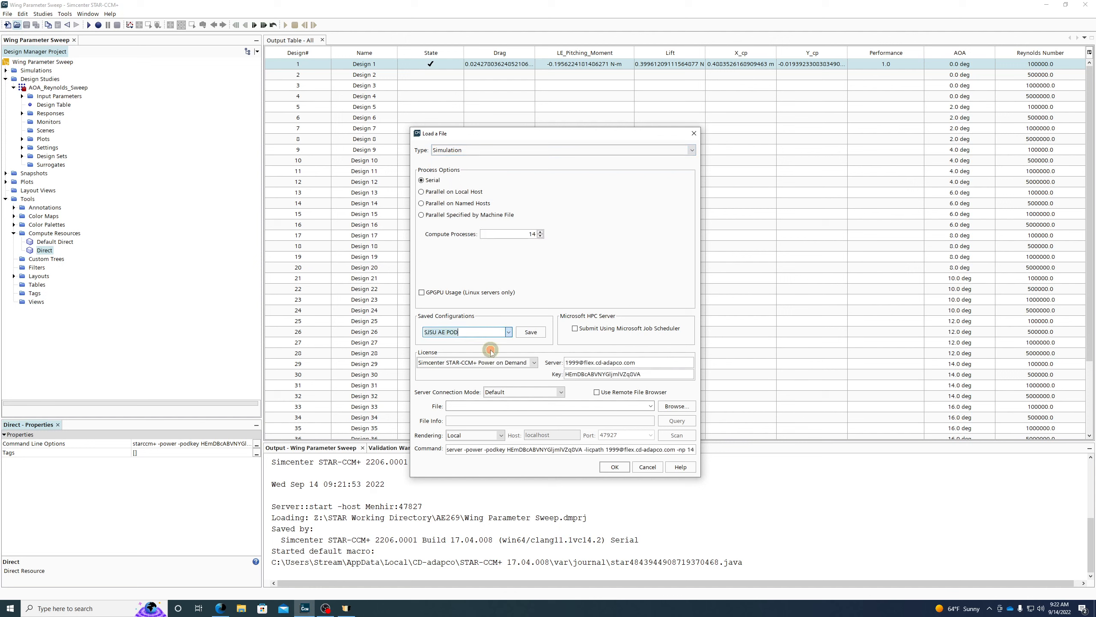
triple_click(454, 450)
click(454, 450)
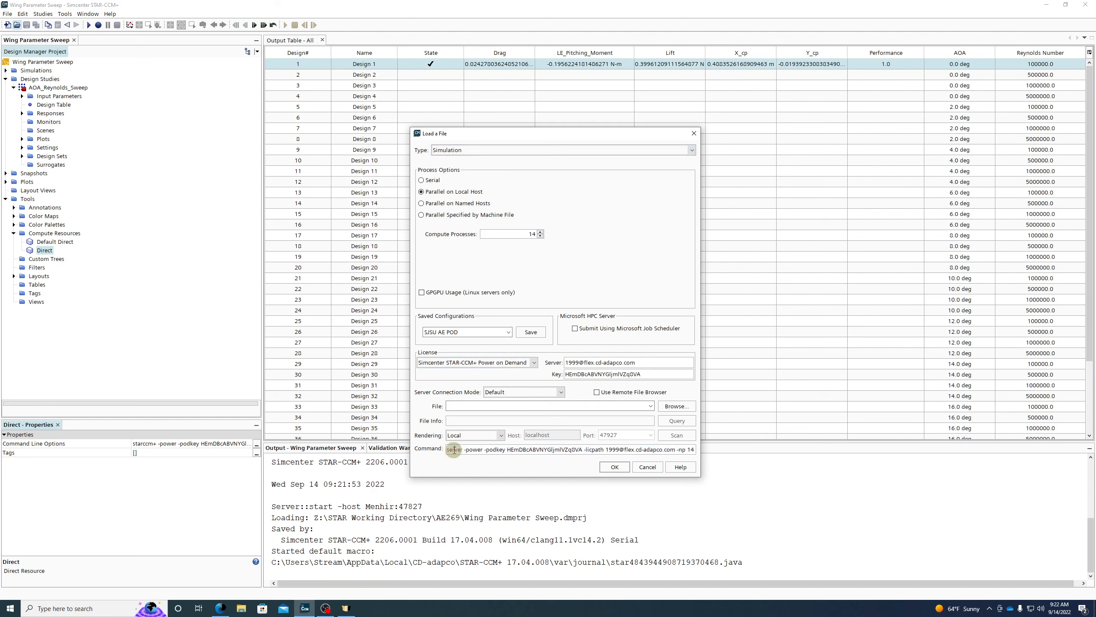
drag(450, 451, 796, 450)
click(448, 449)
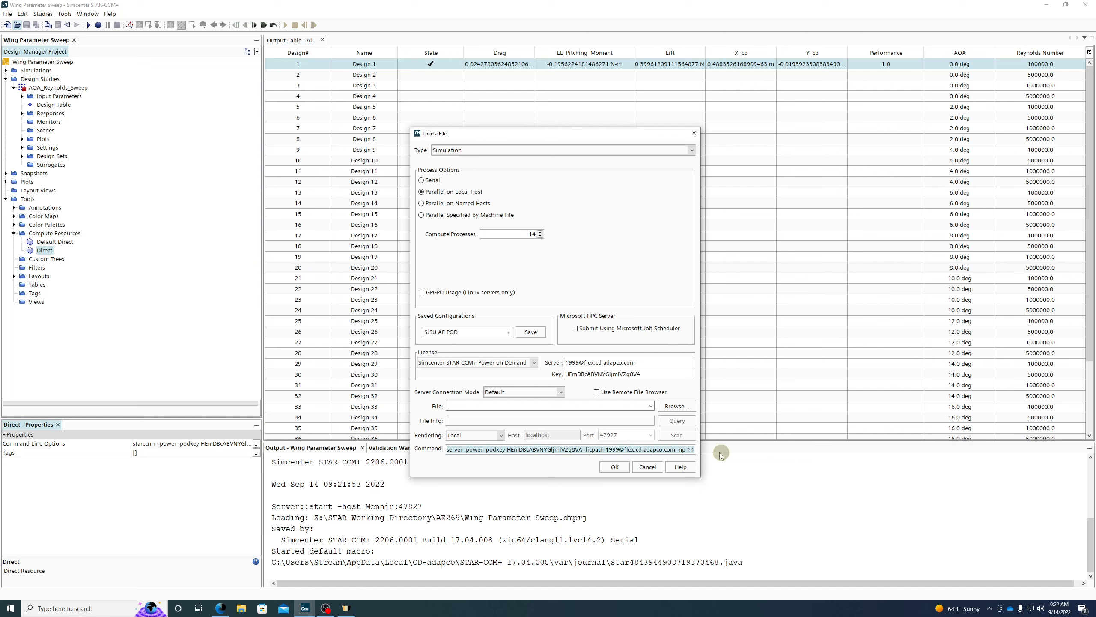
click(648, 467)
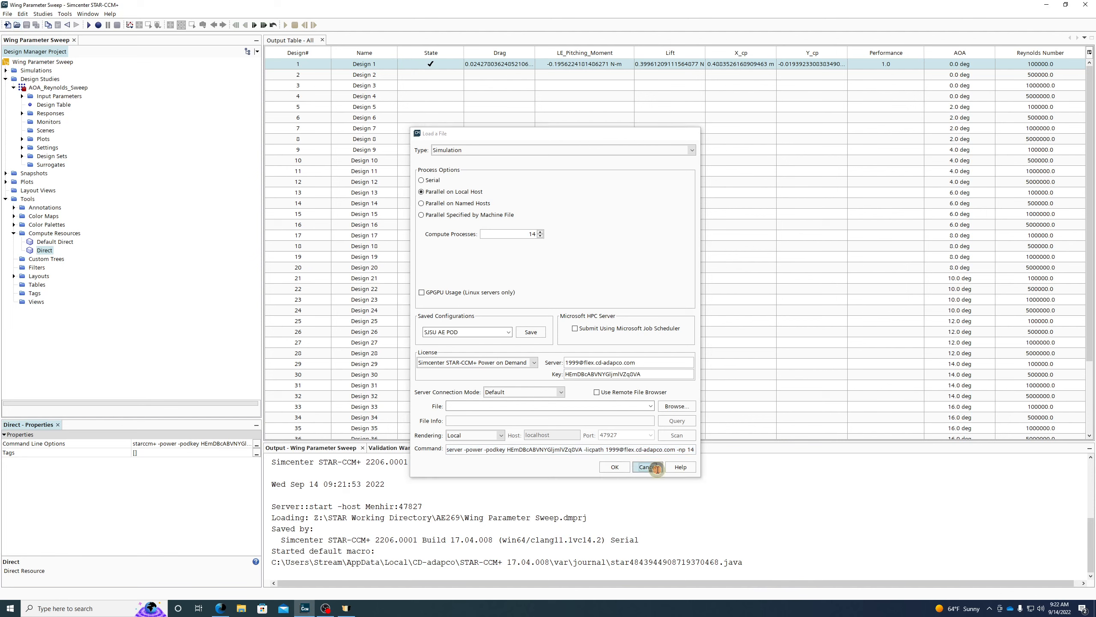
Paste the copied command with its licence key into Default Direct's command line options, removing the -server and -np 14 arguments
click(47, 241)
click(168, 466)
click(164, 444)
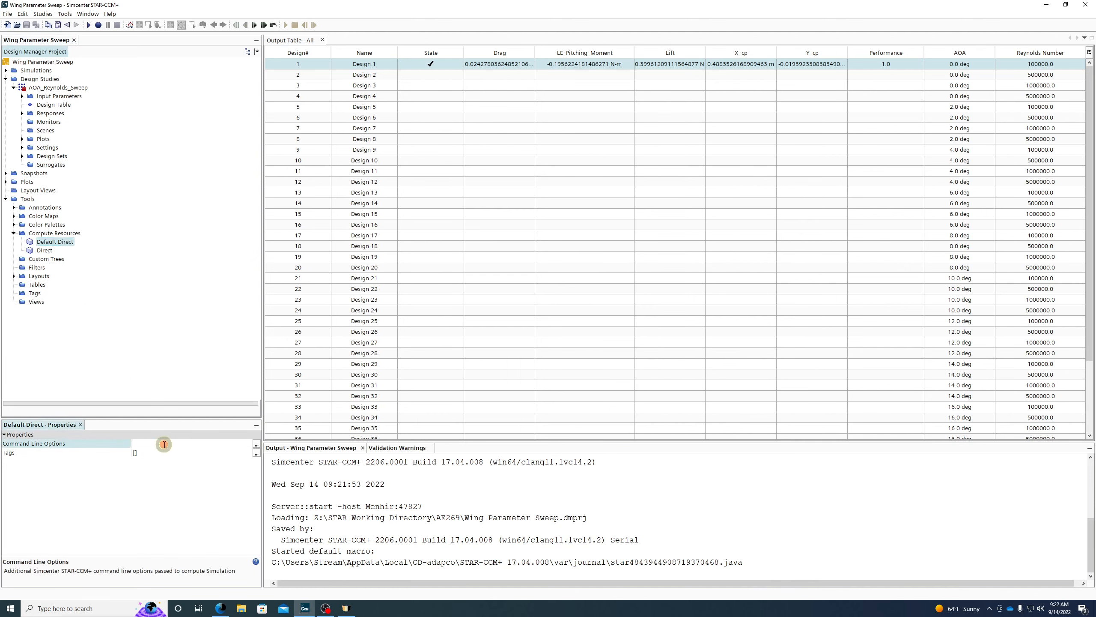
key(ctrl+v)
key(BackSpace)
key(BackSpace)
key(BackSpace)
key(BackSpace)
key(BackSpace)
key(BackSpace)
key(BackSpace)
key(Home)
key(Return)
key(ctrl+Right)
key(Delete)
key(Delete)
key(Delete)
key(Delete)
key(Delete)
key(Delete)
key(Delete)
key(Delete)
click(185, 313)
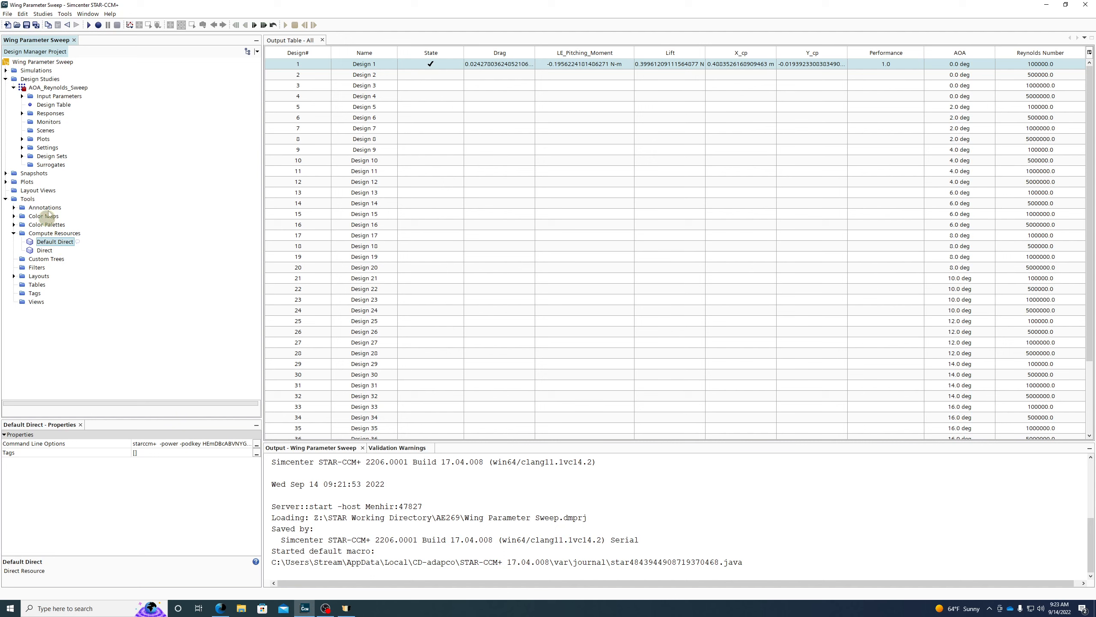
Set the compute resource for design runs to Default Direct in the AOA_Reynolds_Sweep study's single-resource run settings
click(42, 88)
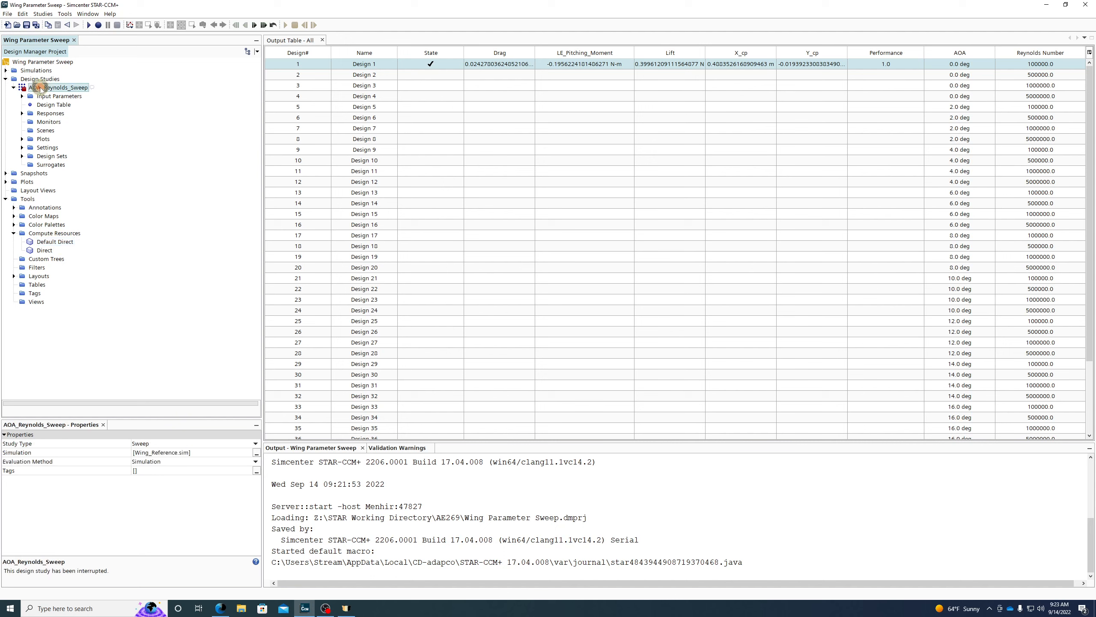
click(21, 147)
click(48, 156)
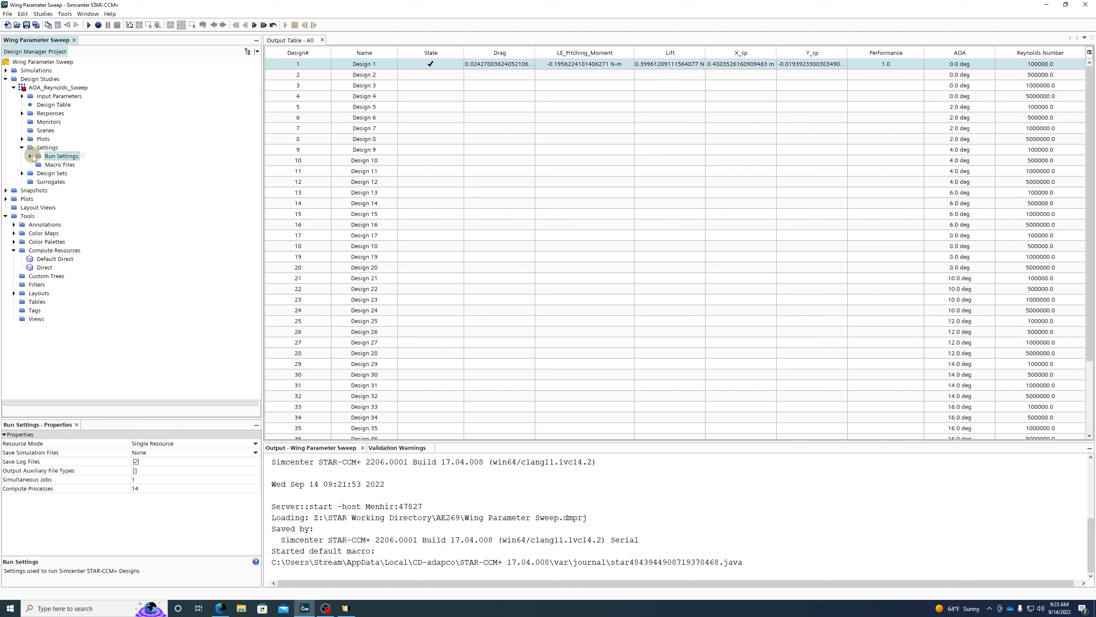
click(29, 155)
click(56, 165)
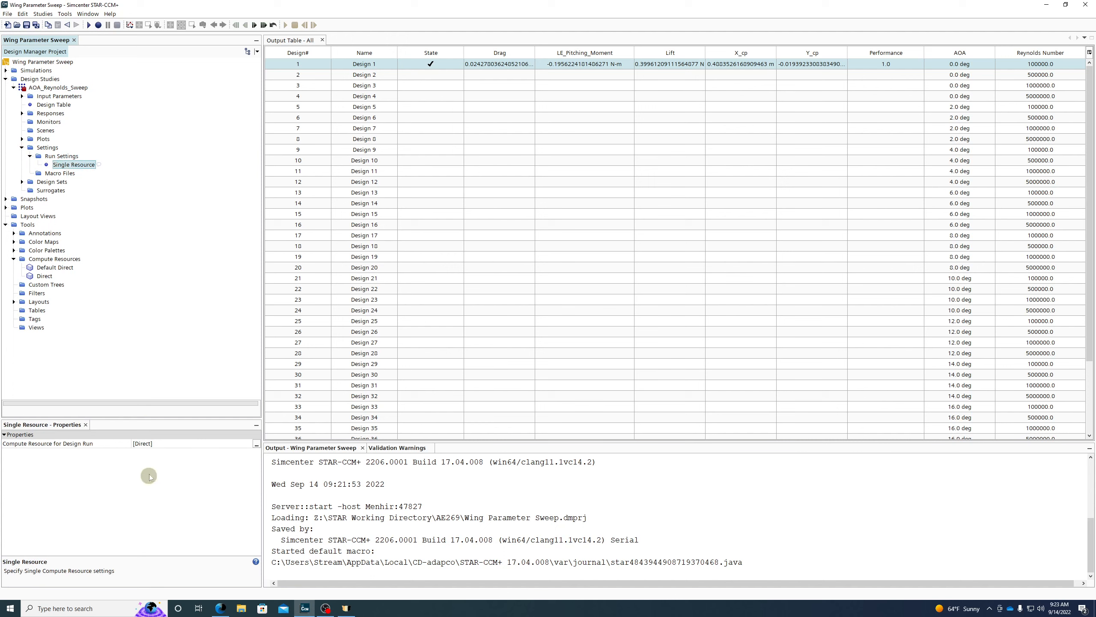
click(158, 446)
click(159, 453)
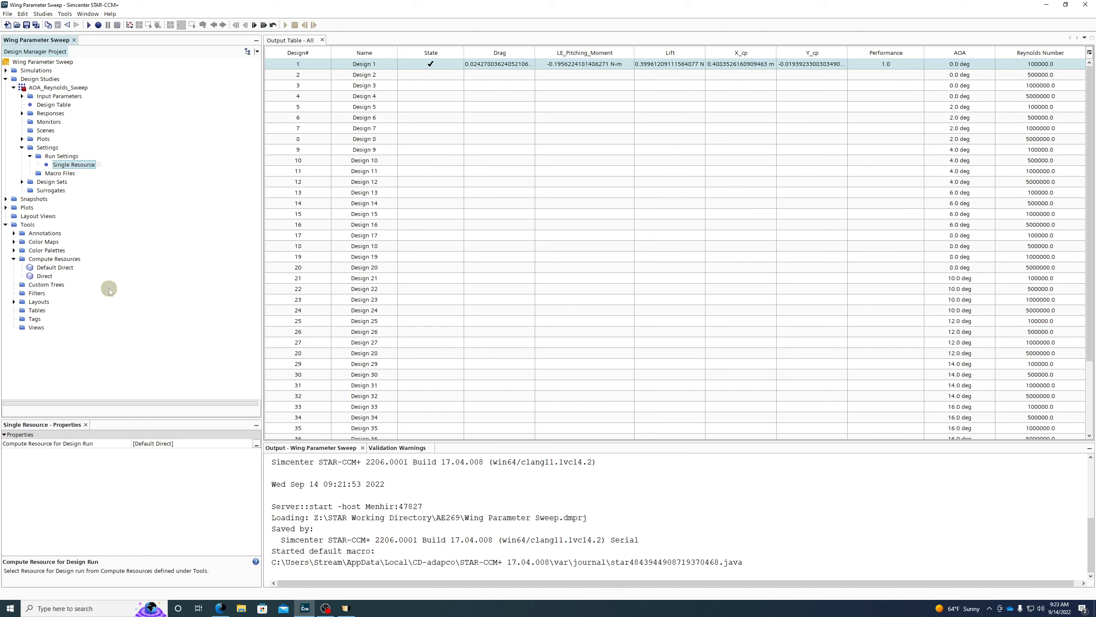
Review the AOA_Reynolds_Sweep study's input parameters, design table, responses and run settings, including compute processes and the assigned resource
click(61, 156)
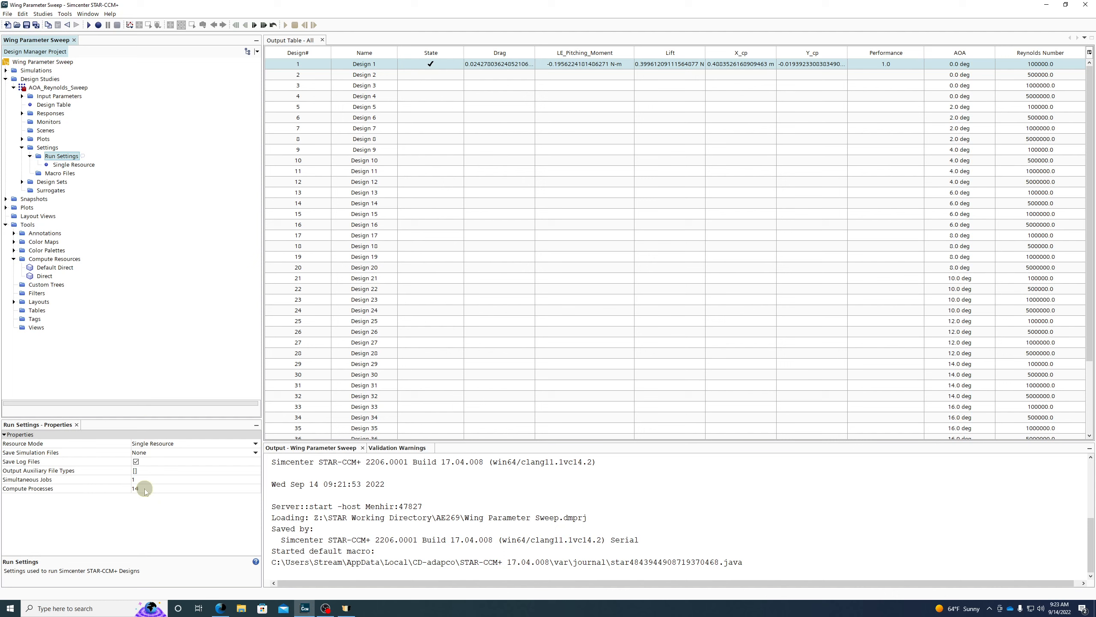
click(46, 148)
click(22, 148)
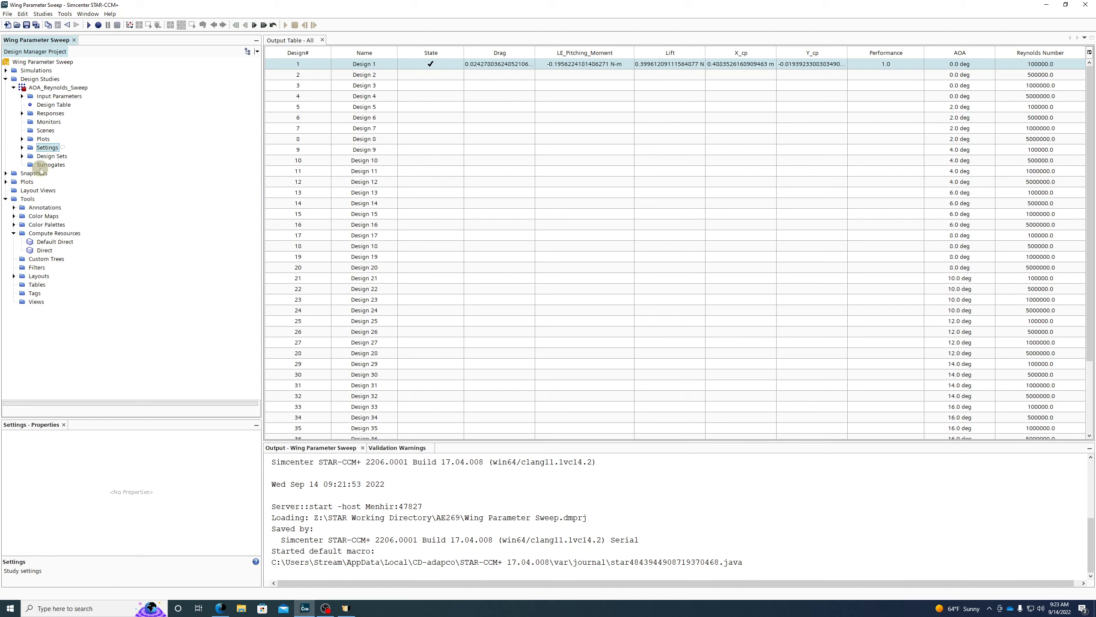
click(48, 87)
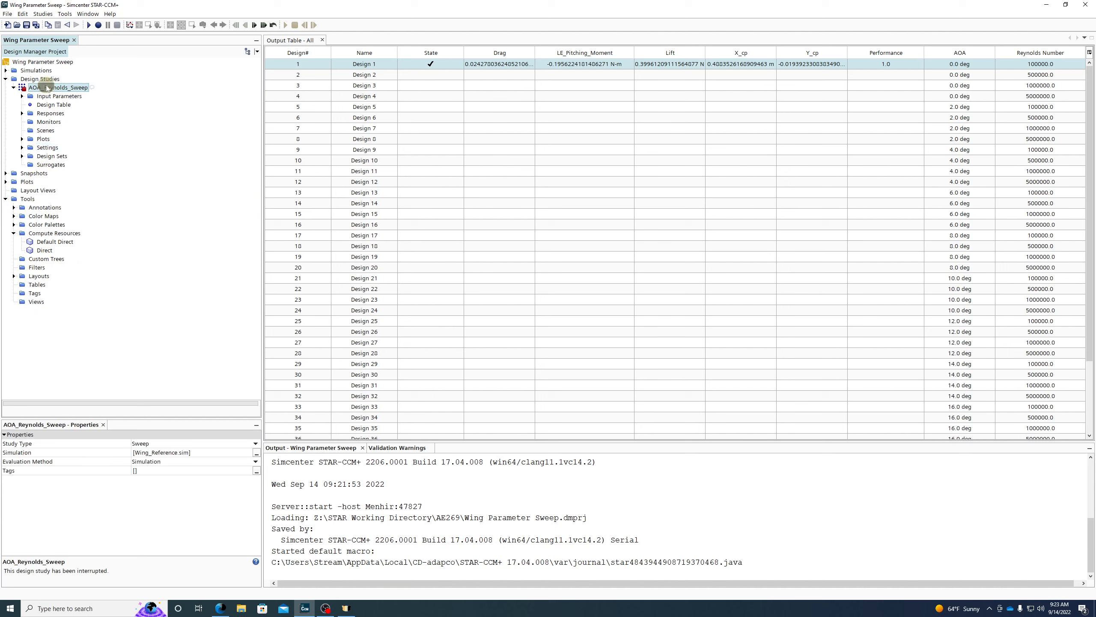
click(45, 96)
click(44, 105)
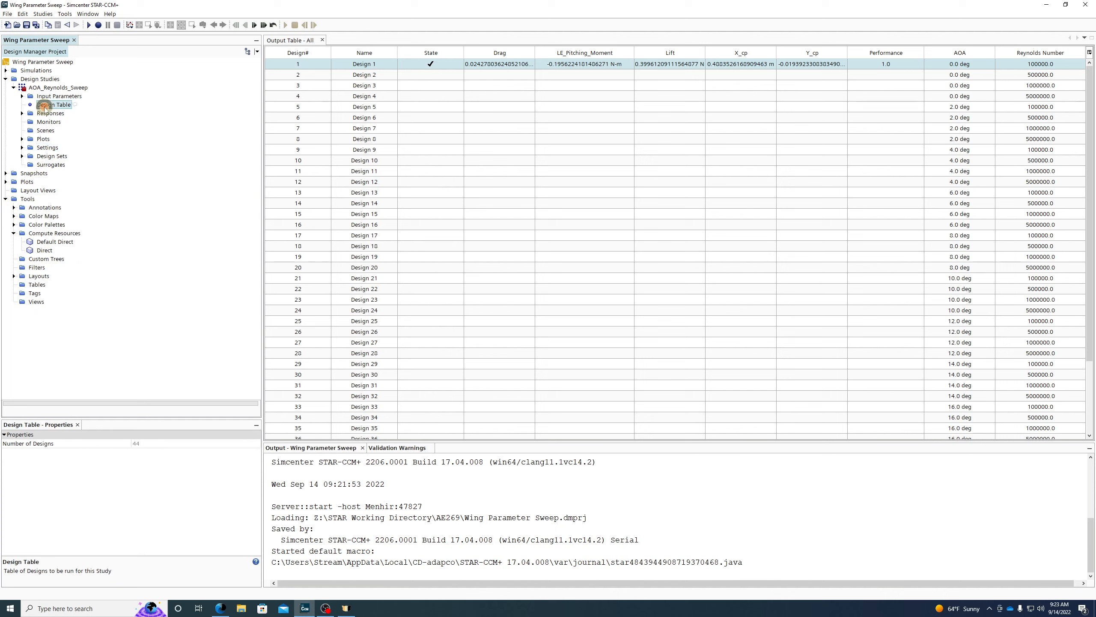
click(40, 114)
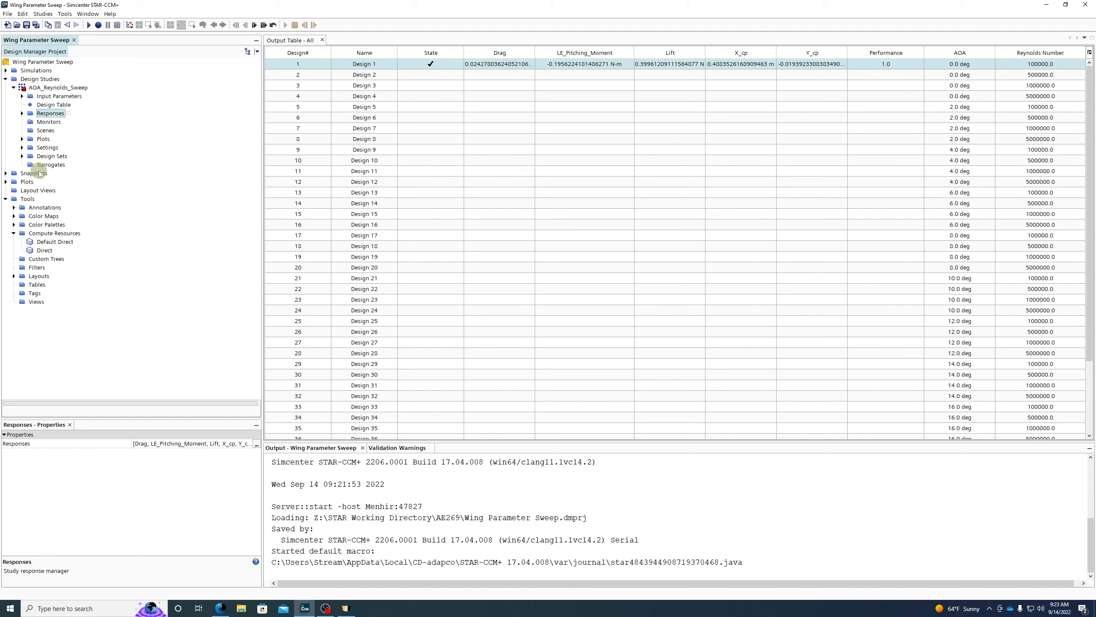
click(32, 148)
click(22, 147)
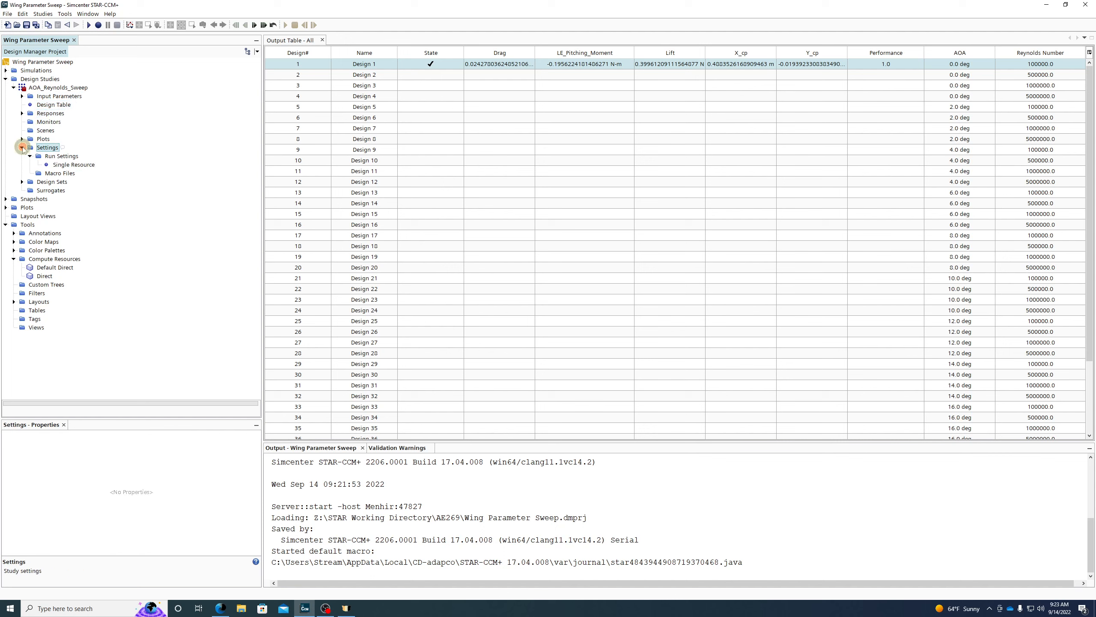
click(60, 165)
click(59, 156)
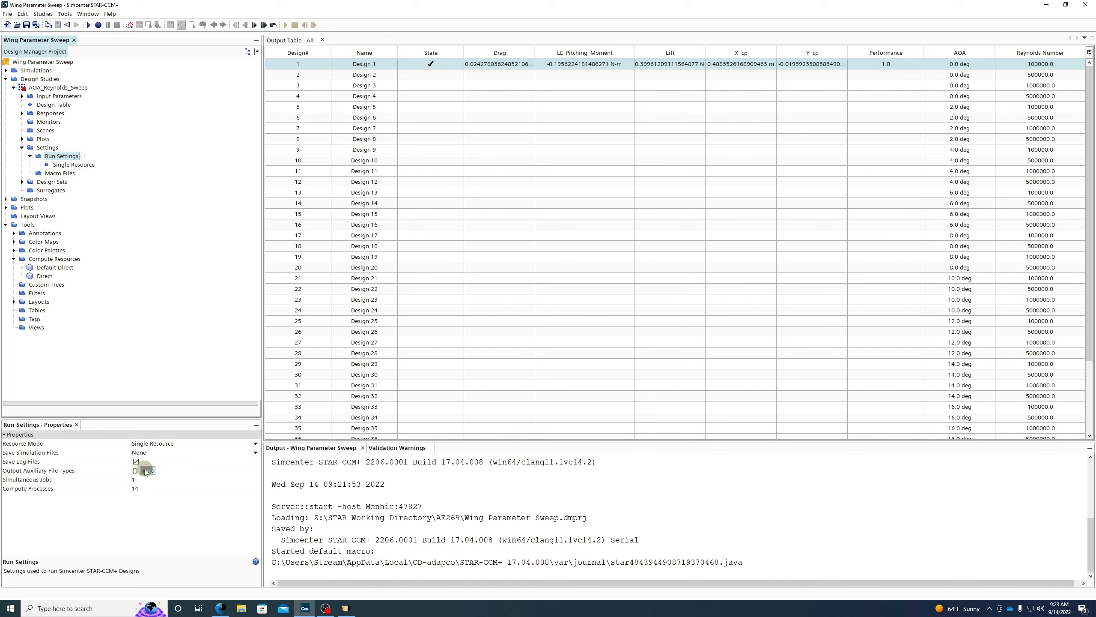
click(64, 165)
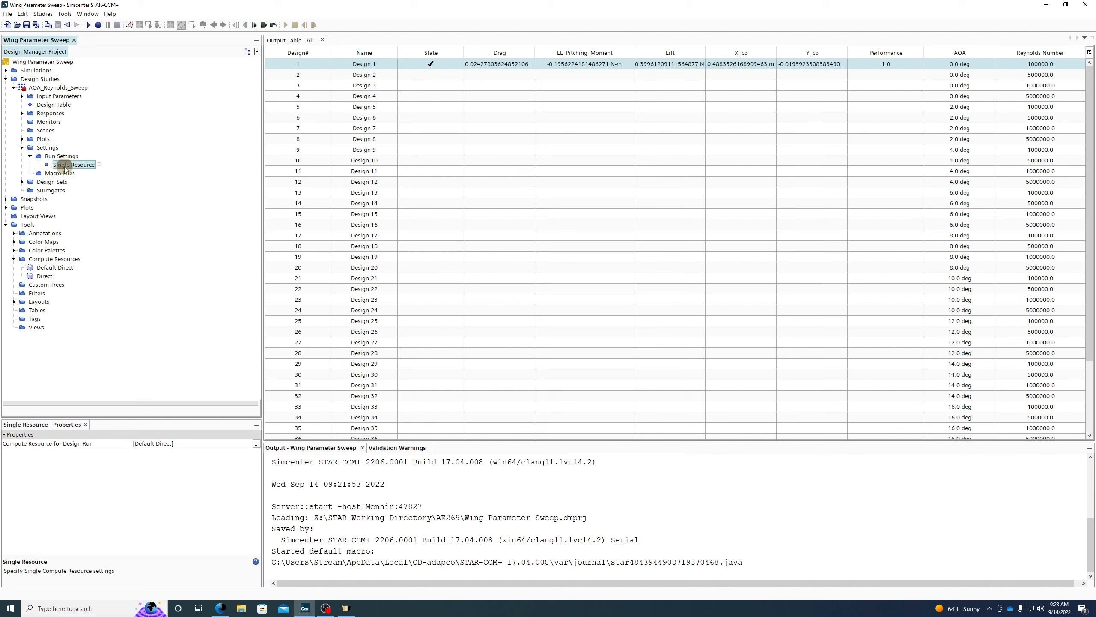
click(63, 157)
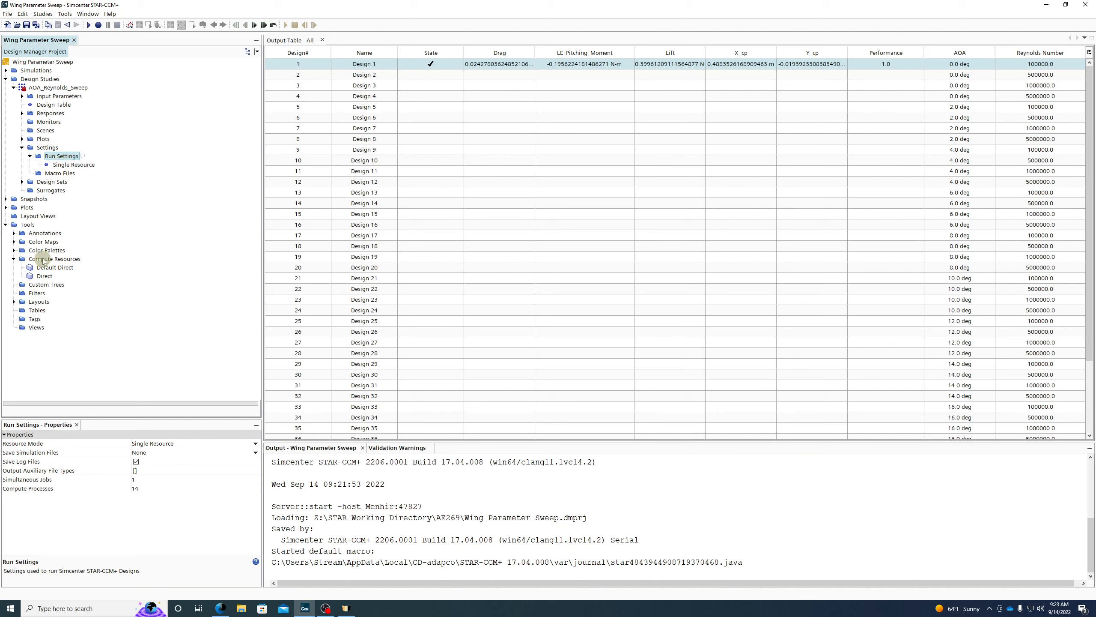
Check the study's design sets, the Direct compute resource and the sweep's general properties and input parameters
click(52, 182)
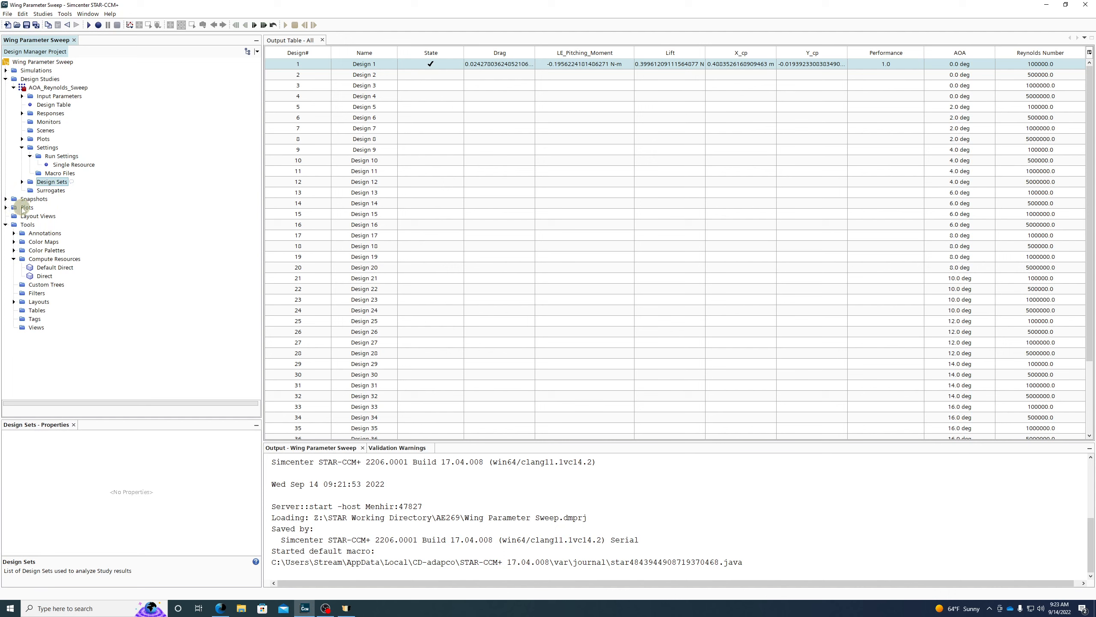
click(29, 258)
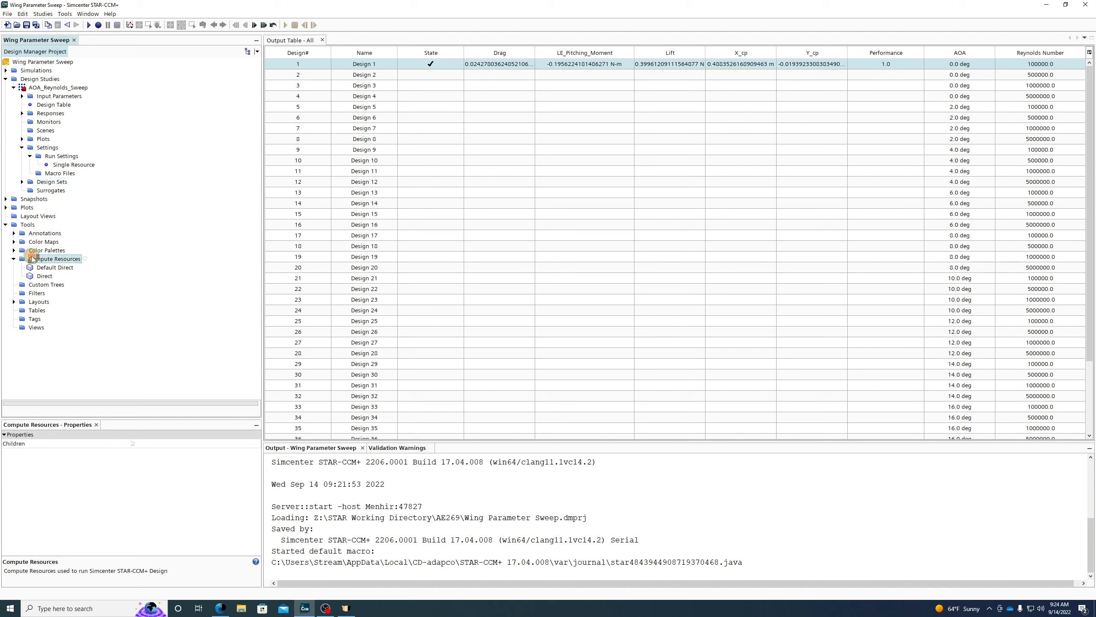
click(45, 276)
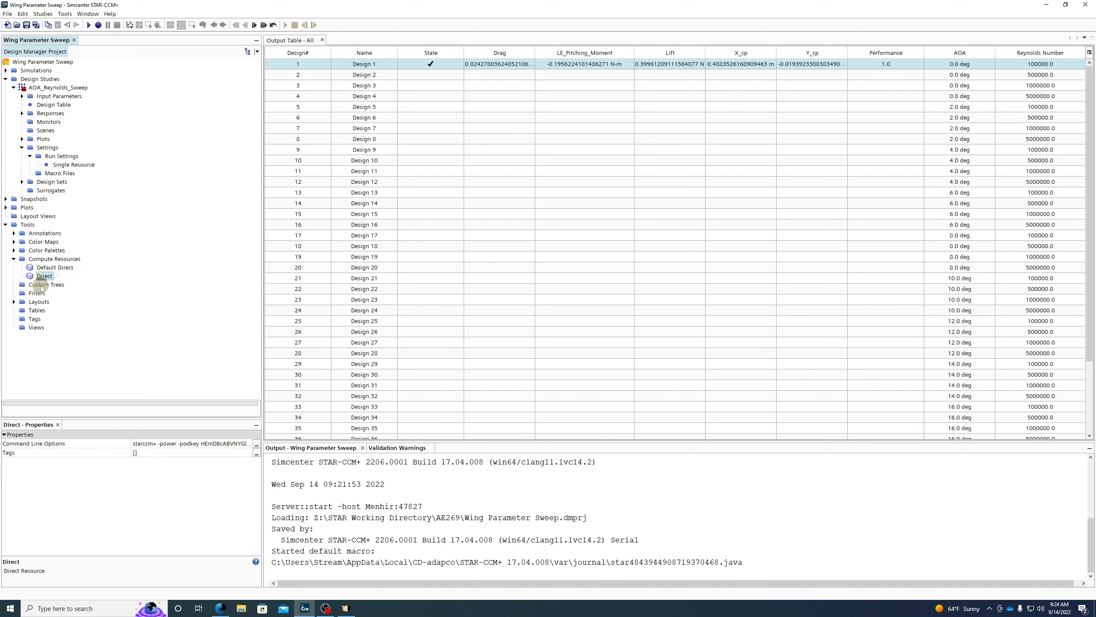
click(44, 147)
click(45, 183)
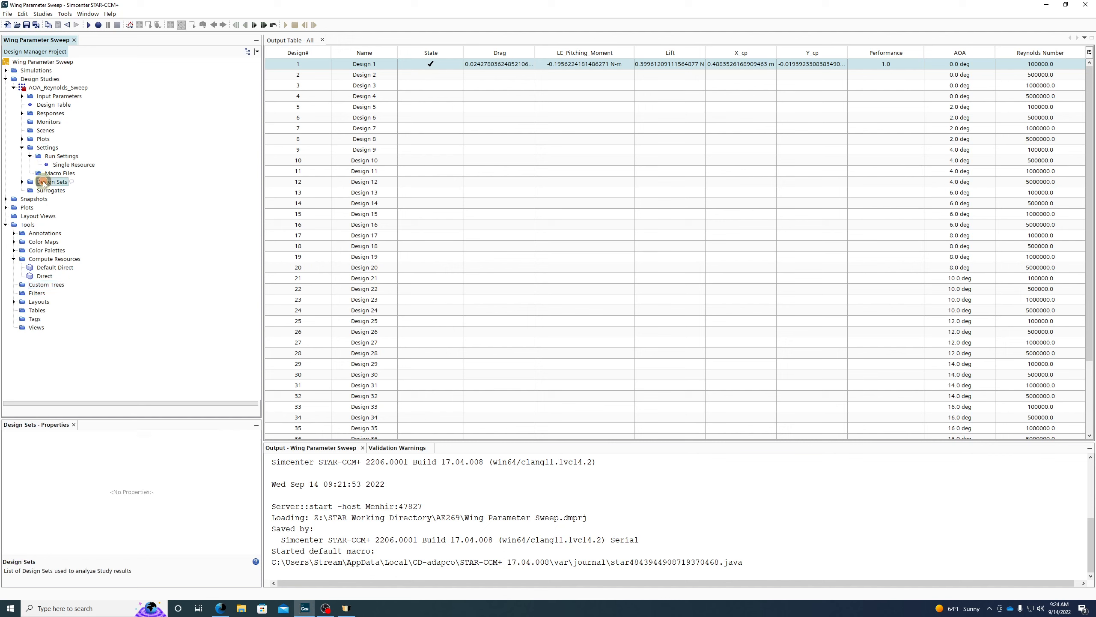
click(45, 88)
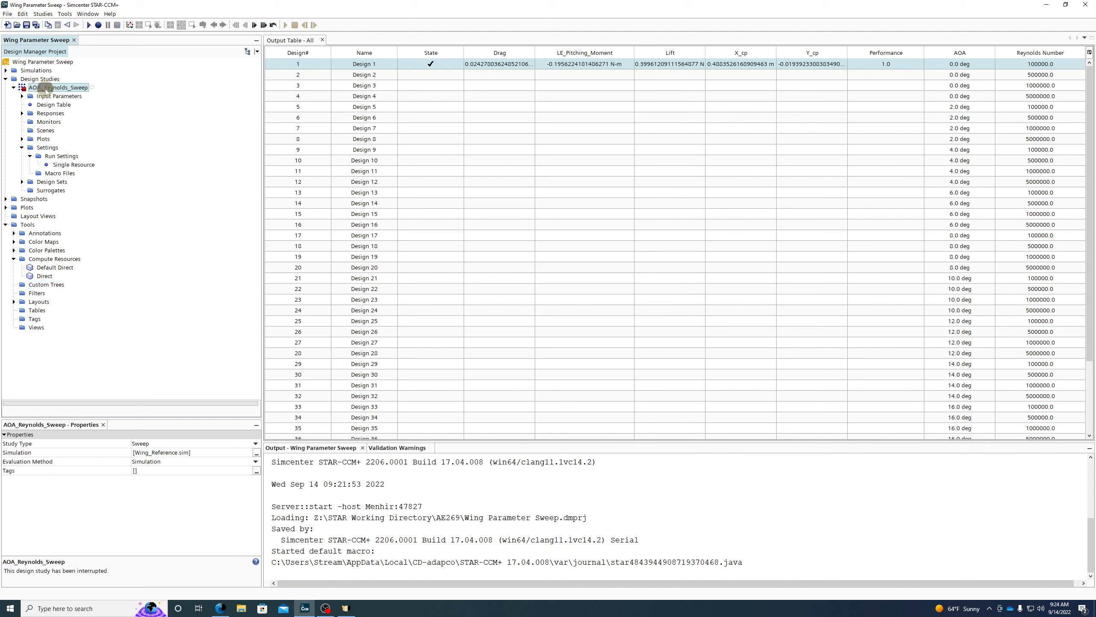
click(53, 97)
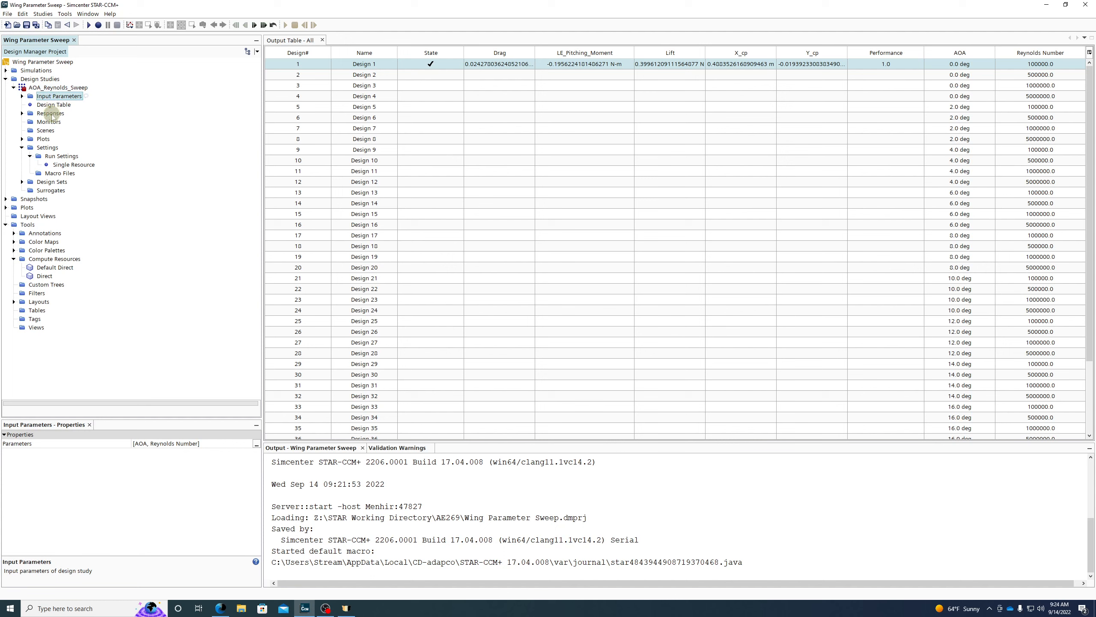
Review the responses, scenes and plots defined in the AOA_Reynolds_Sweep study
click(22, 114)
click(50, 113)
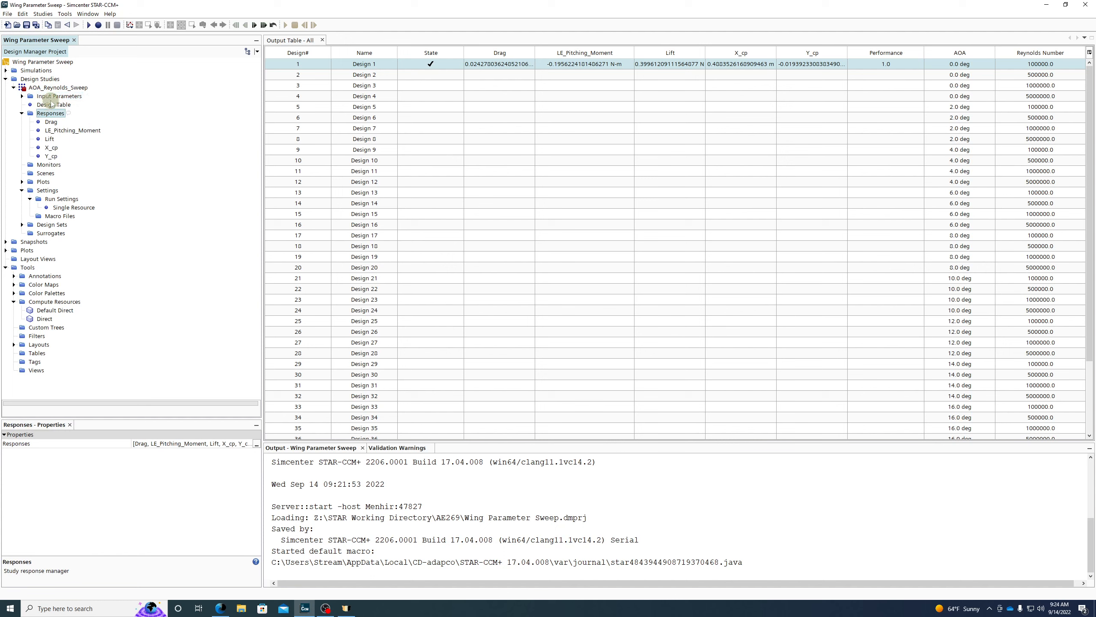
click(46, 173)
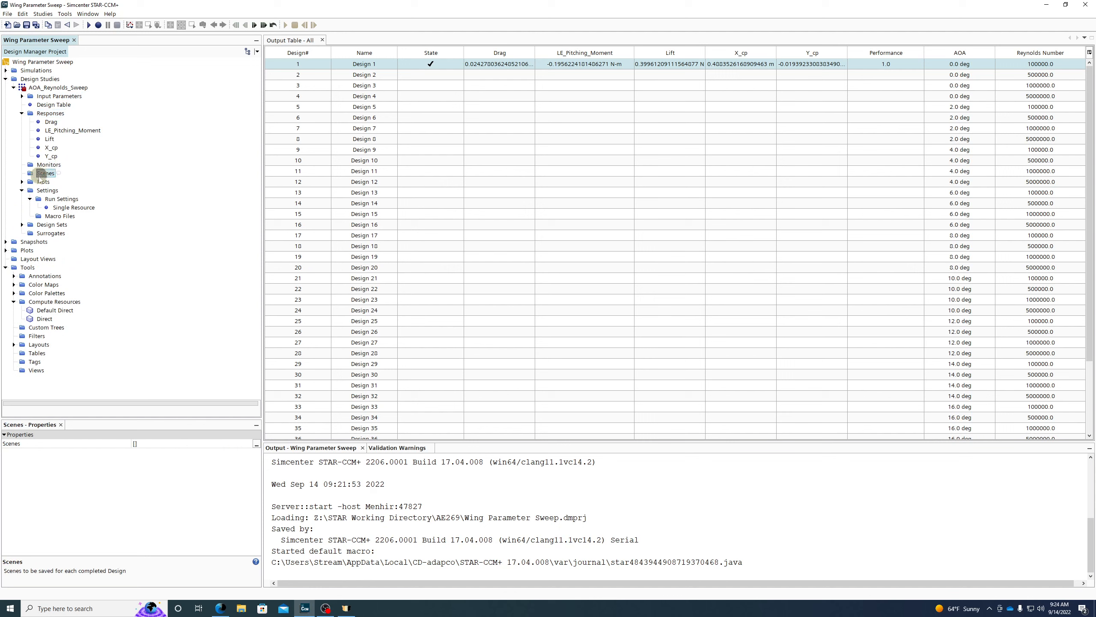
click(39, 182)
click(22, 182)
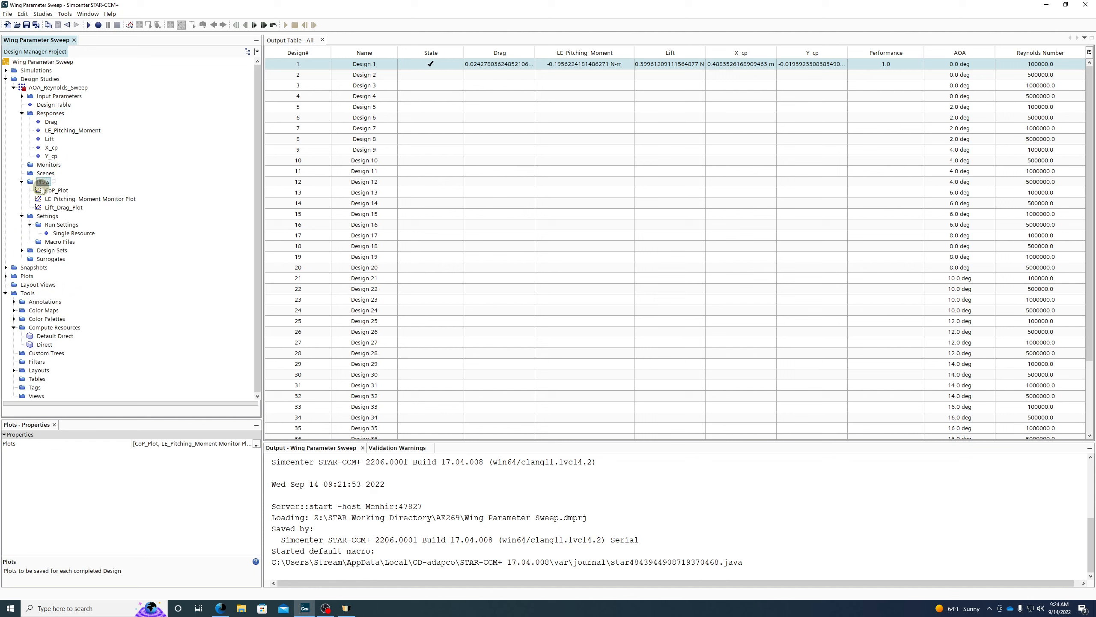
Set the AOA_Reynolds_Sweep study's run settings to save simulation files for all designs
click(45, 216)
click(47, 224)
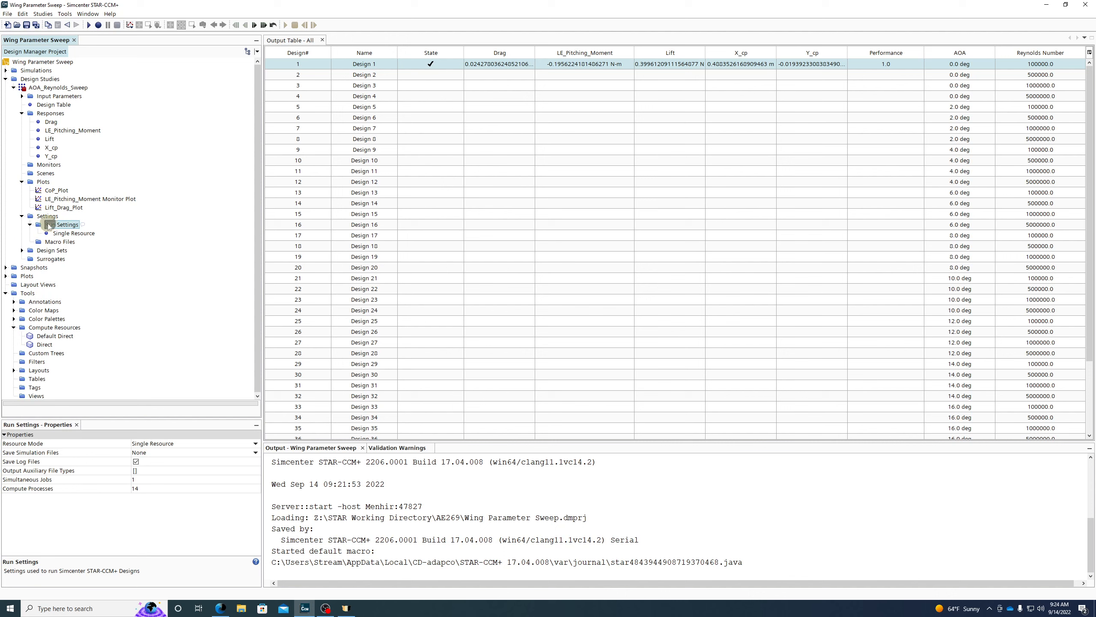
click(142, 452)
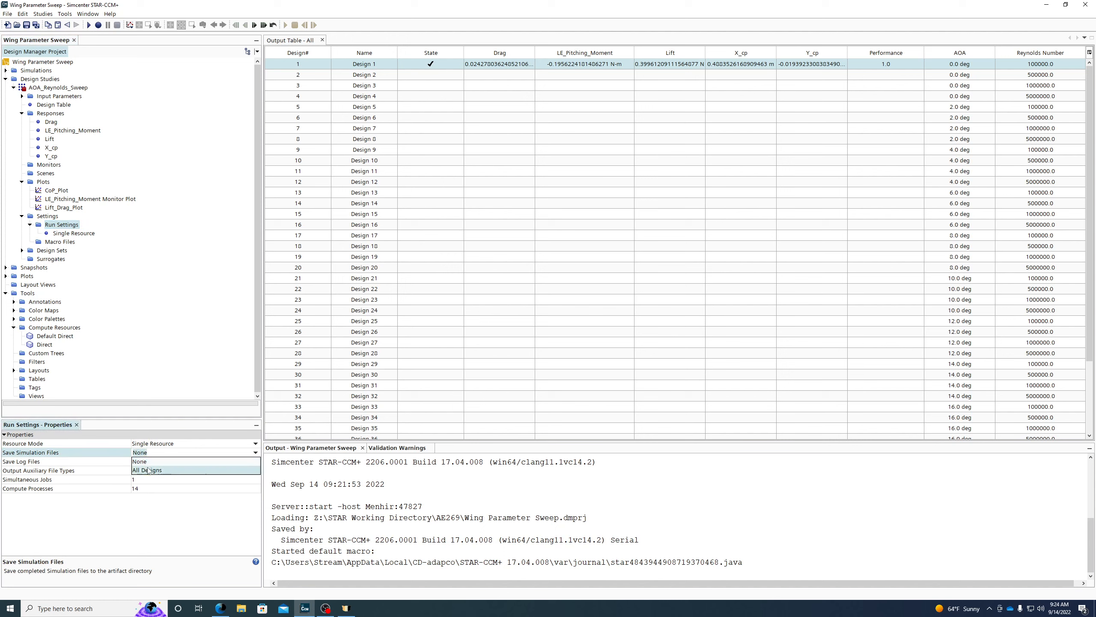
click(146, 469)
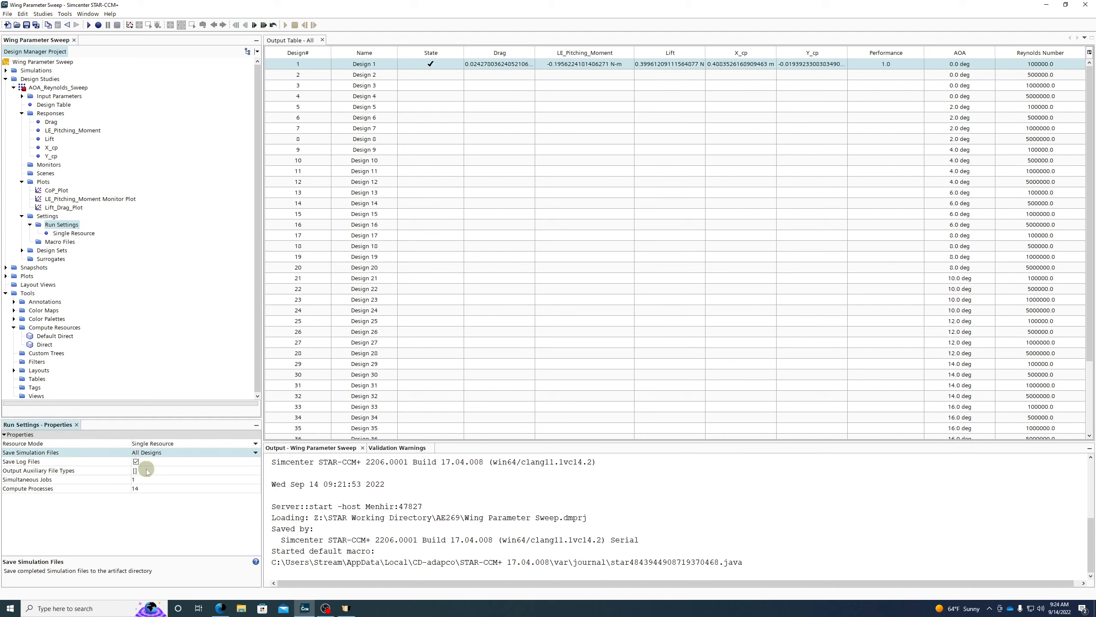
click(72, 233)
click(68, 224)
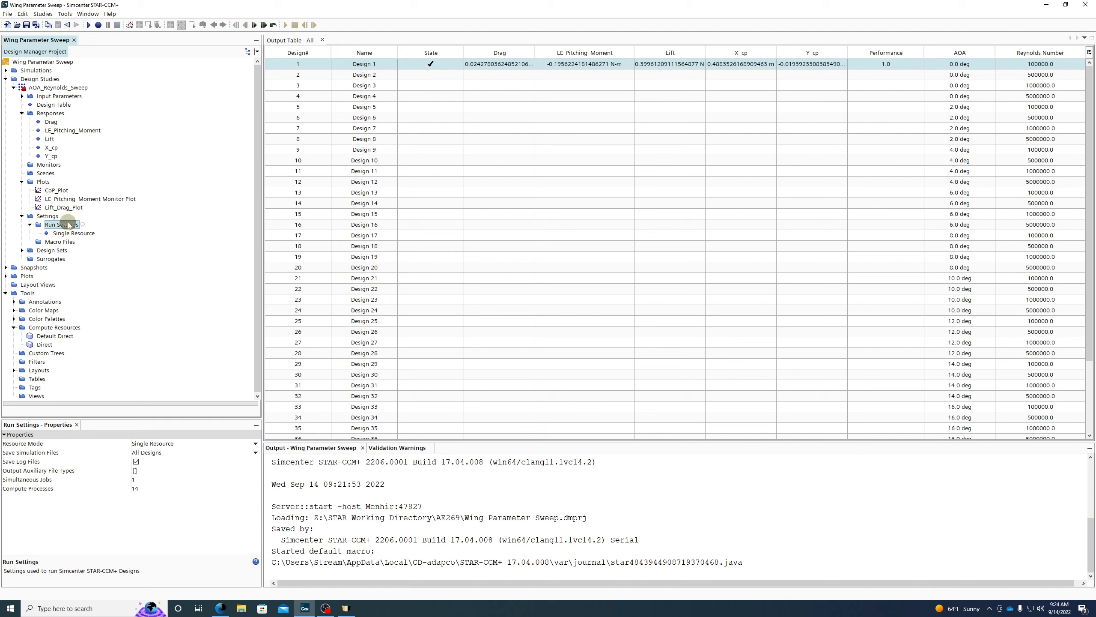
Look over the designs in the output table and check the Wing_Reference simulation's file size in File Explorer
scroll(545, 223, down, 3)
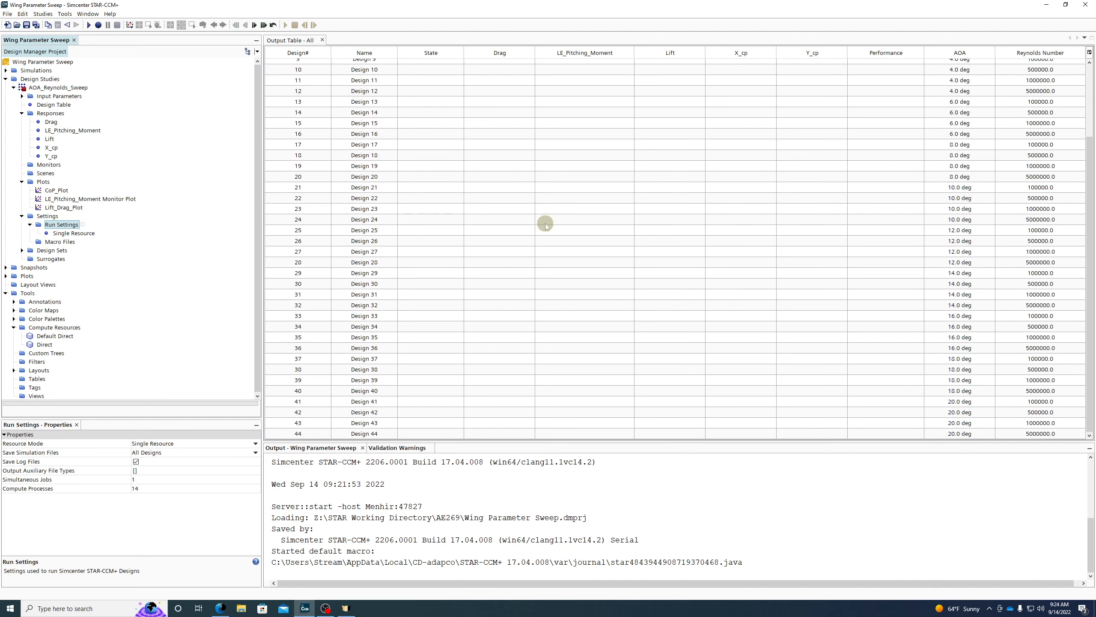
scroll(545, 222, up, 3)
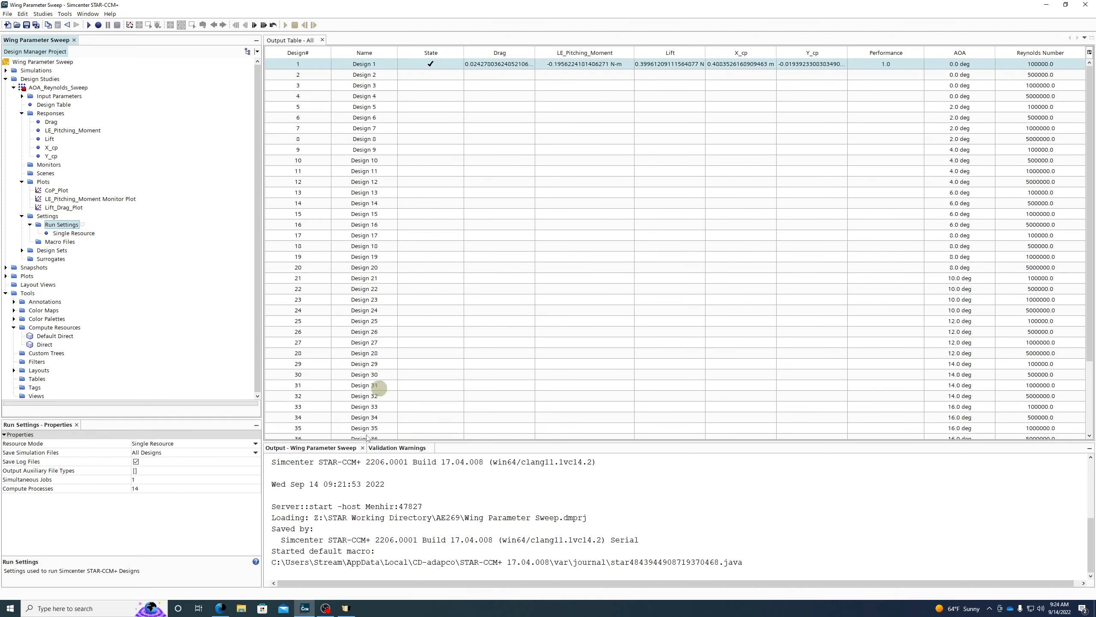
click(241, 610)
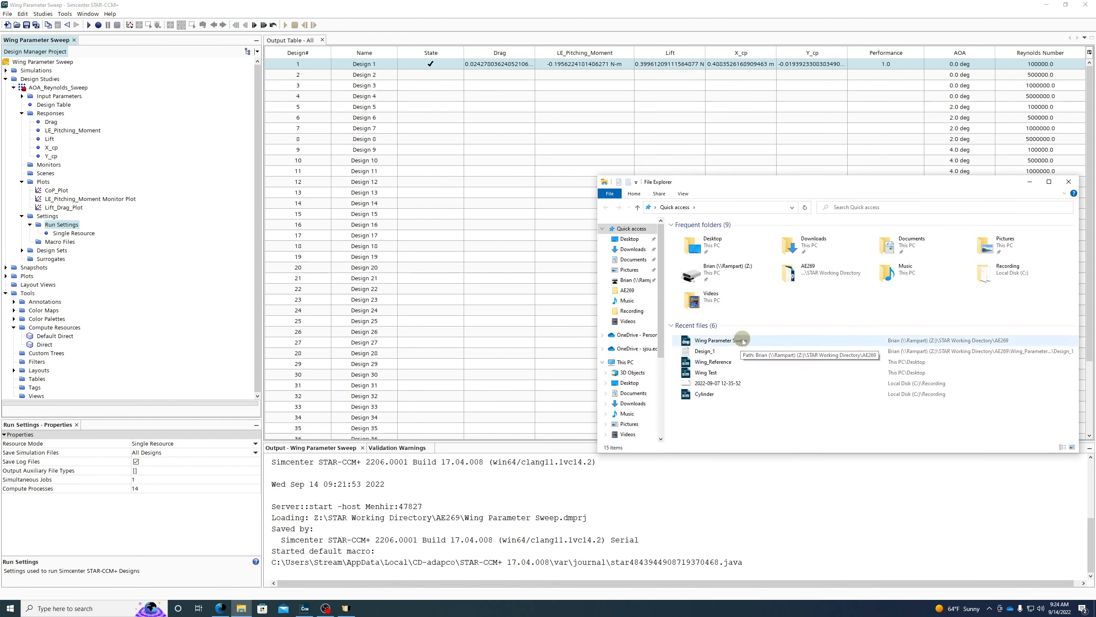
right_click(734, 364)
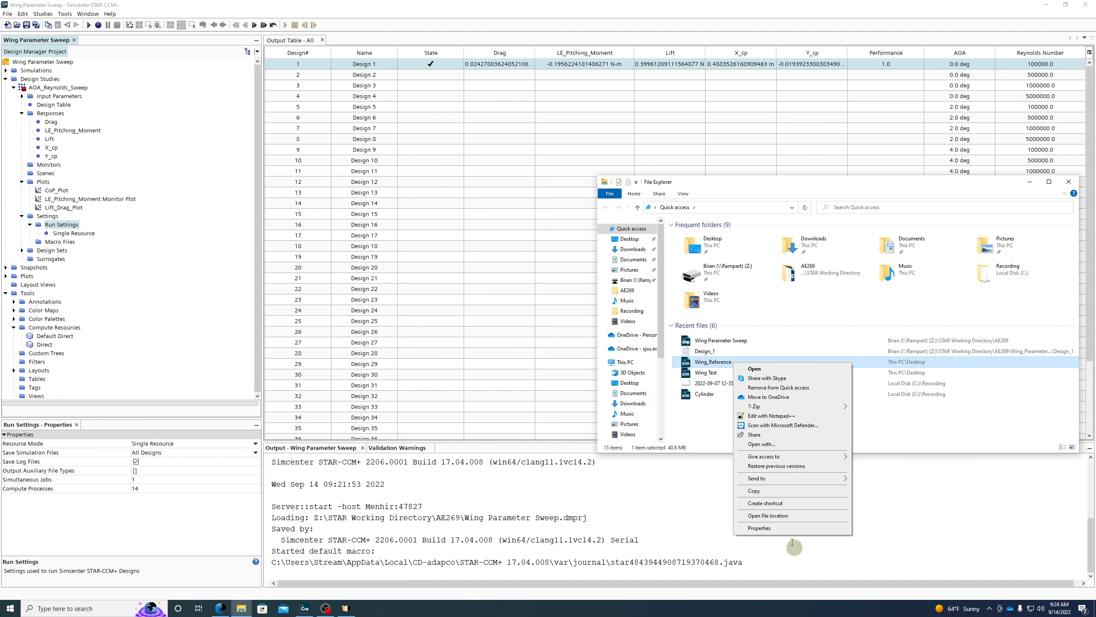
click(760, 529)
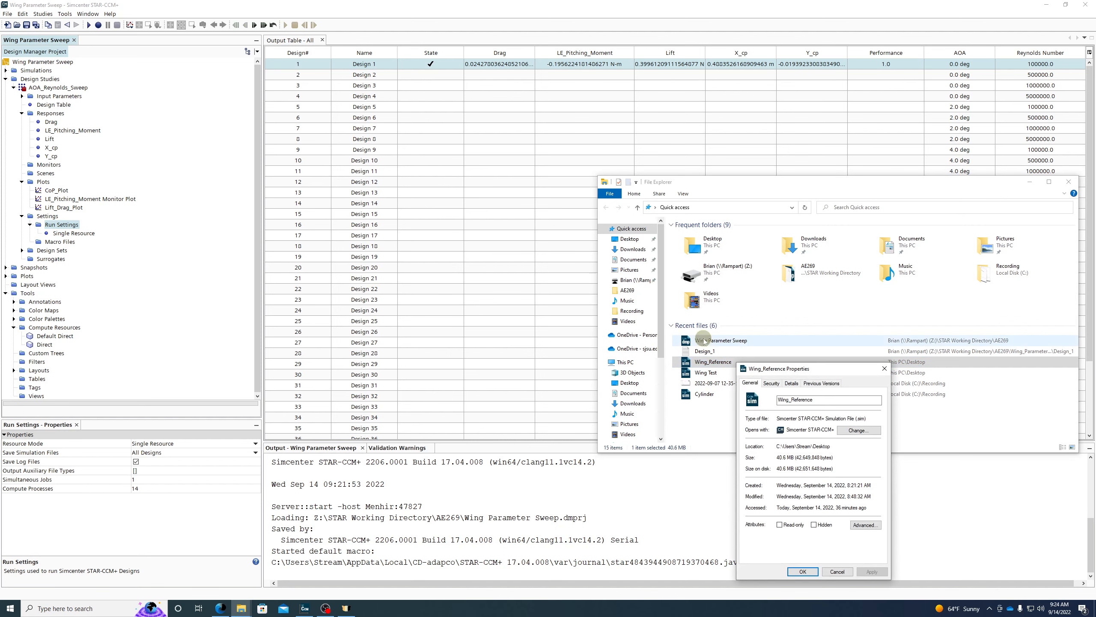
click(837, 571)
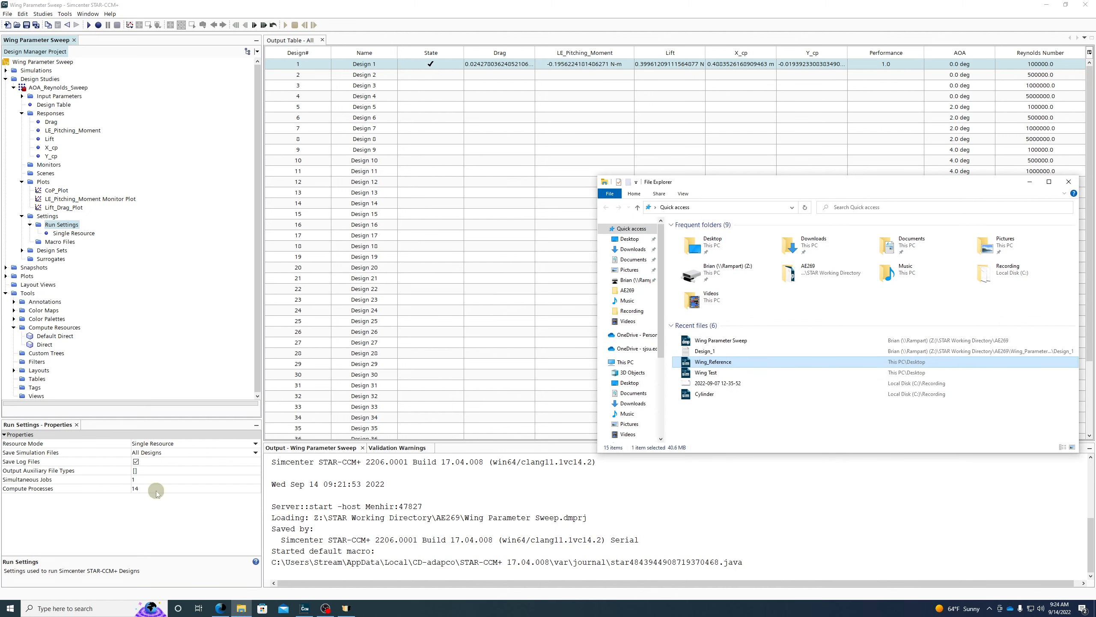
click(1068, 182)
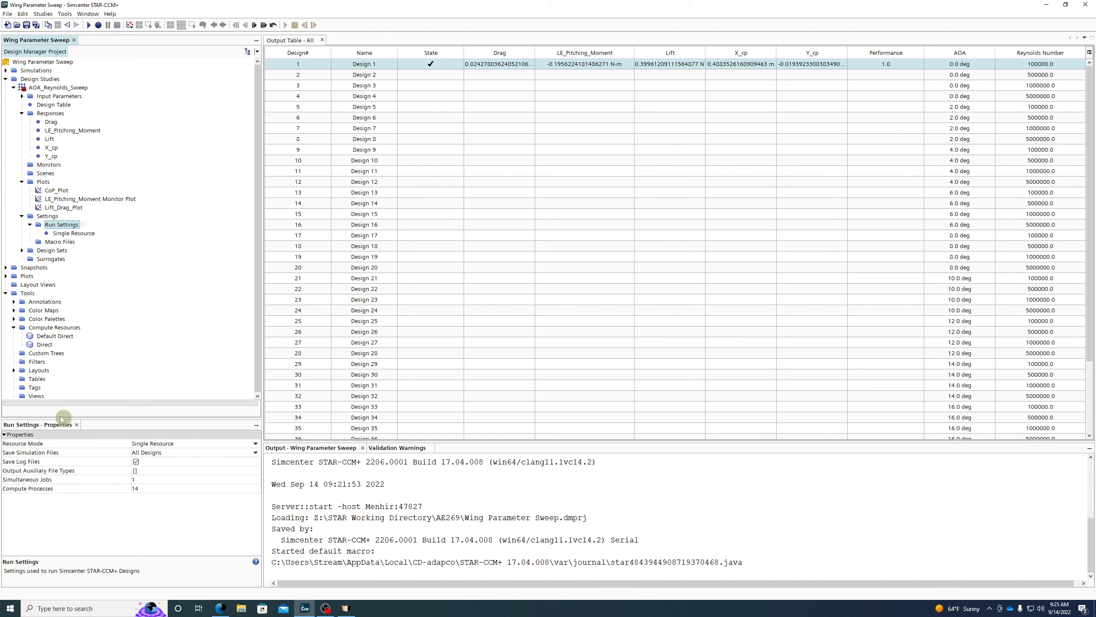
Examine the project's Parameter vs Response Plot and its data series, including AOA_Reynolds_Sweep Lift vs AOA
click(5, 275)
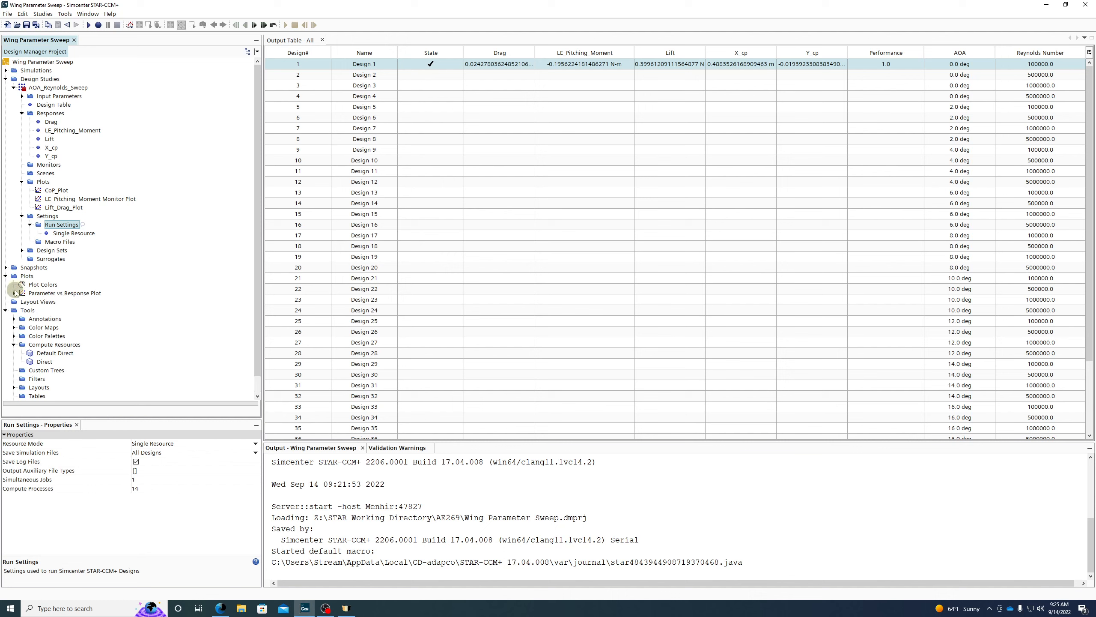
click(13, 293)
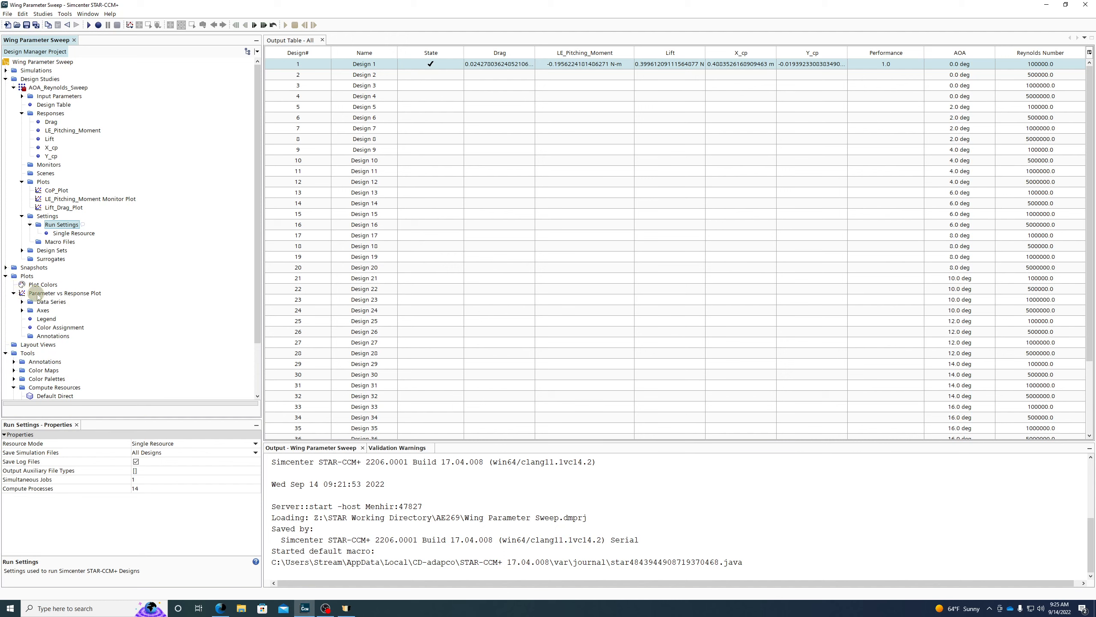
click(39, 293)
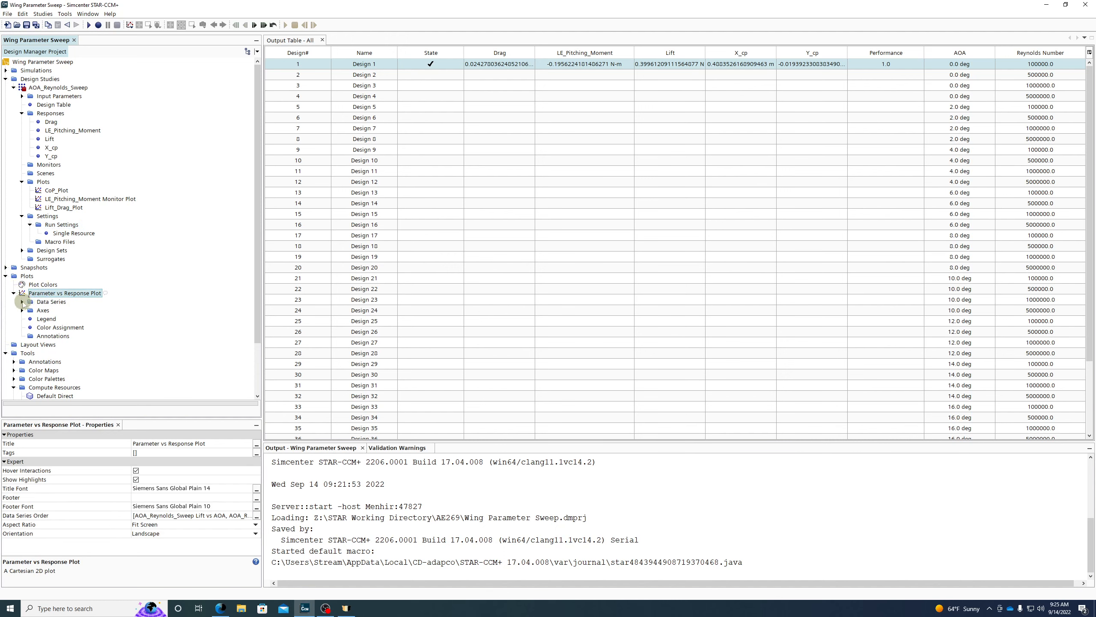
click(22, 302)
click(63, 311)
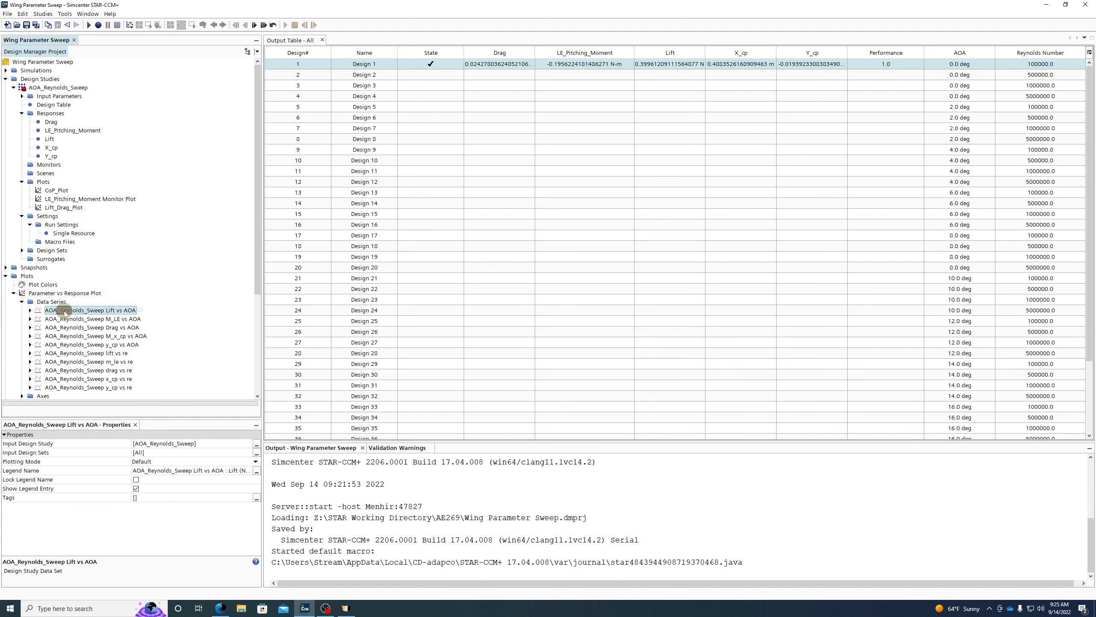
click(65, 294)
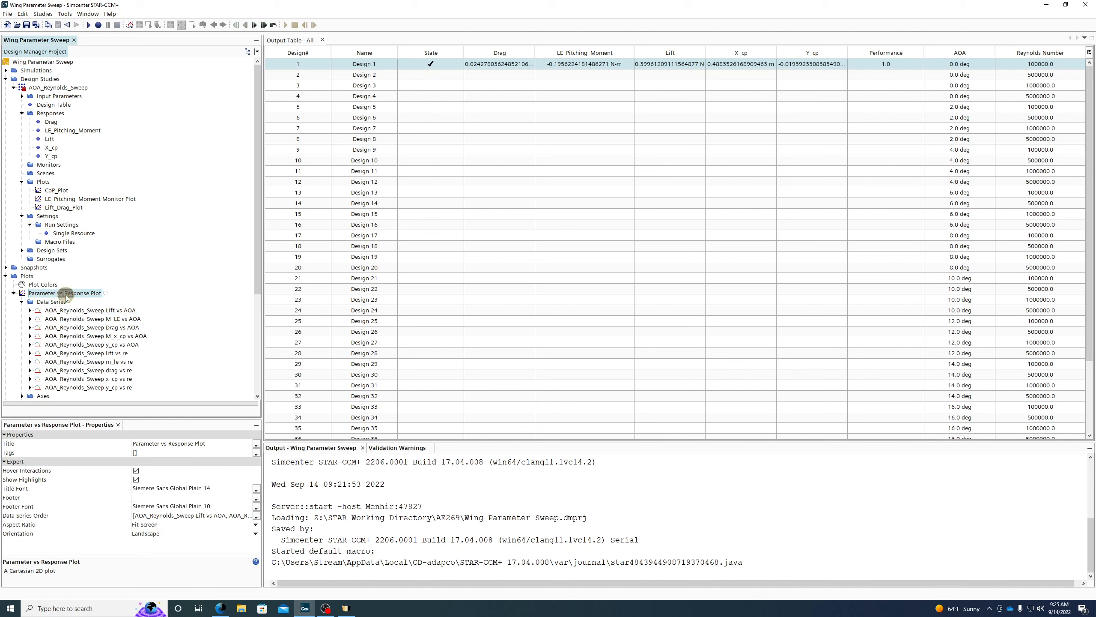
click(52, 311)
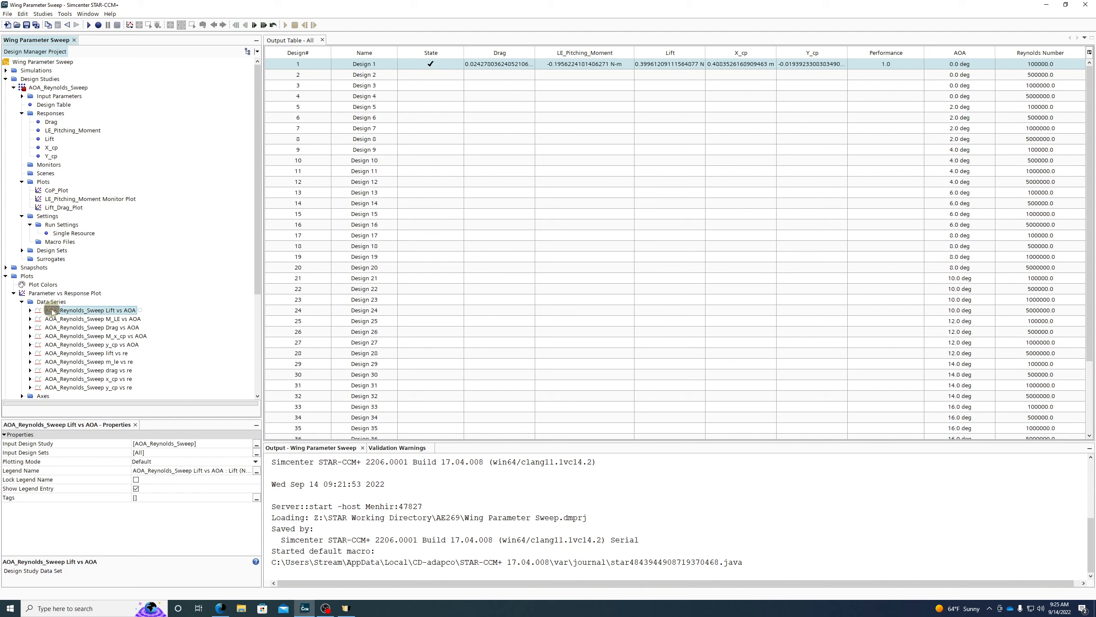
Rename the Parameter vs Response Plot as Lift vs AOA
click(48, 294)
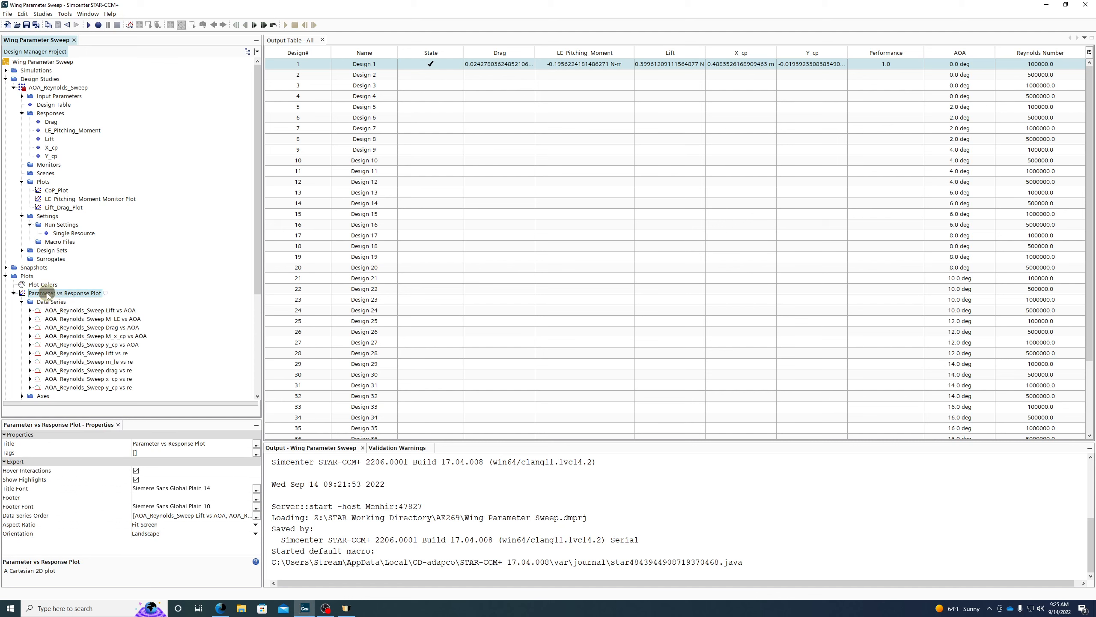
right_click(48, 295)
click(110, 450)
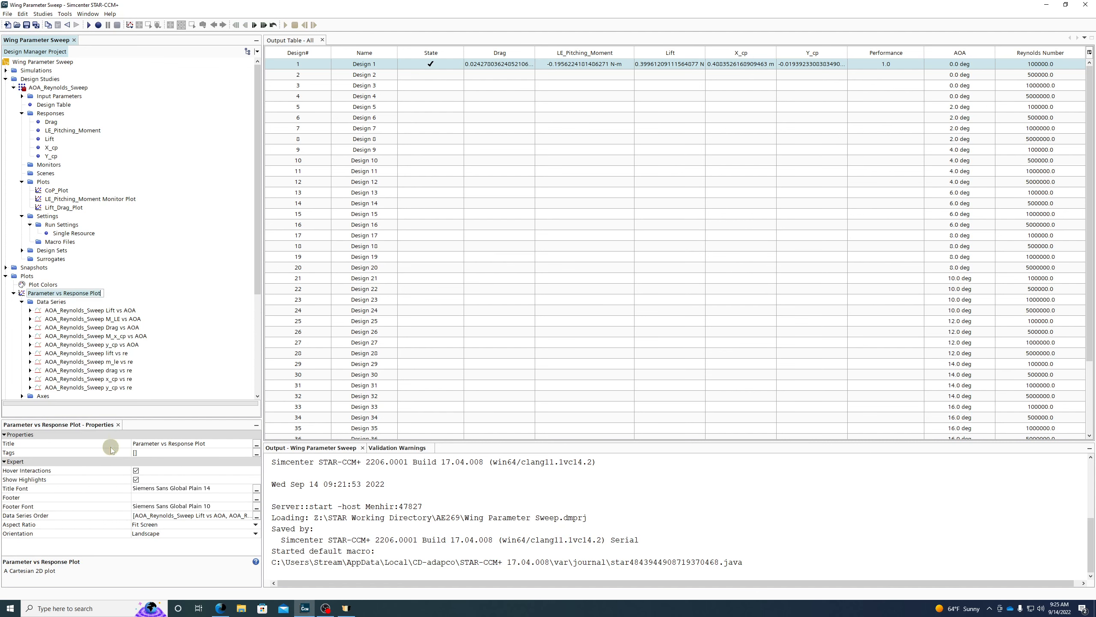
text(Lift vs AOA)
key(Return)
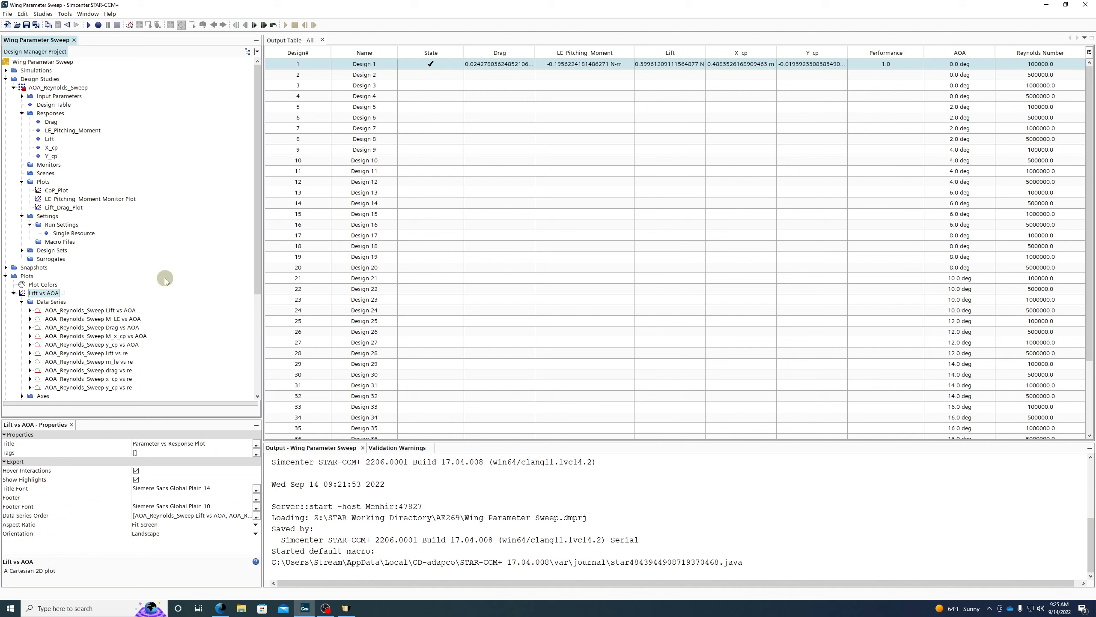
Check which new plot types the project's Plots node offers and look at the Lift vs AOA plot
scroll(164, 277, down, 2)
right_click(33, 225)
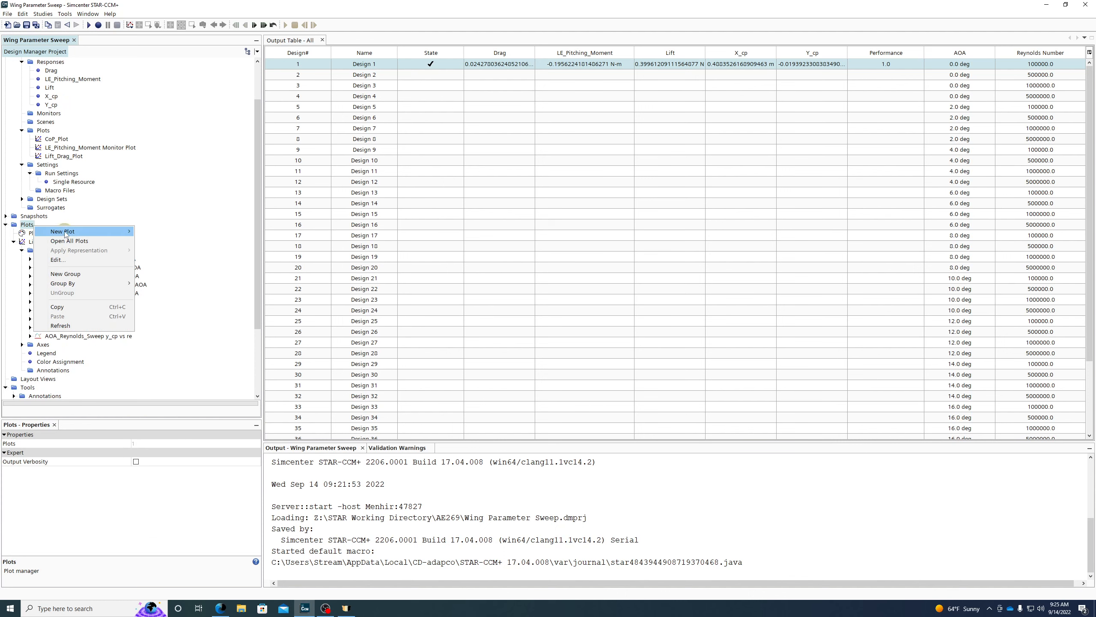
mouse_move(108, 231)
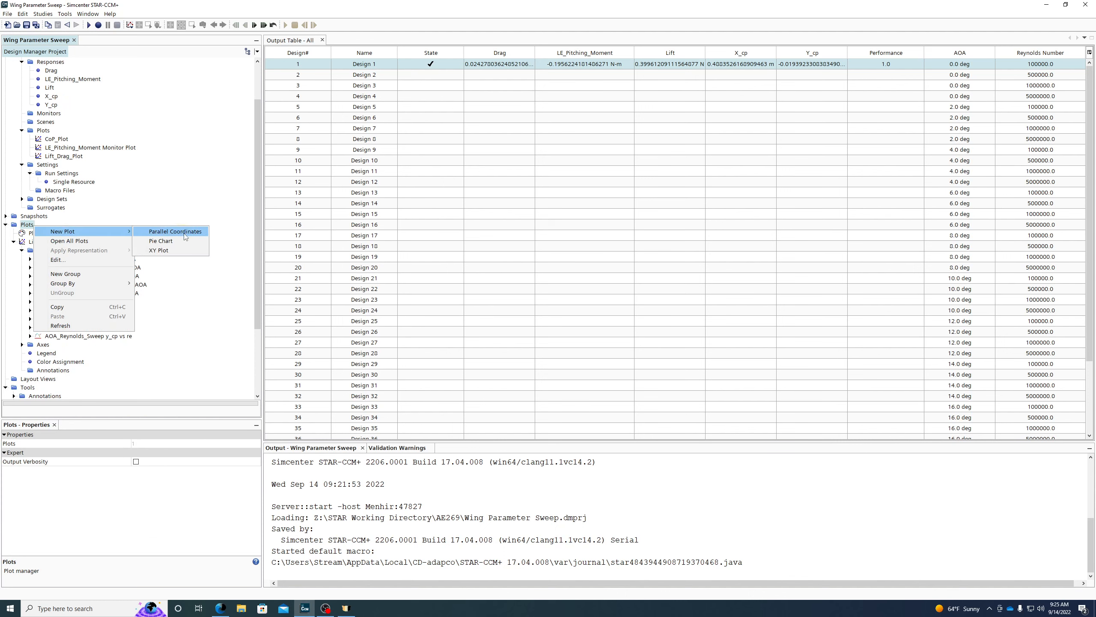
click(115, 205)
click(24, 225)
right_click(25, 225)
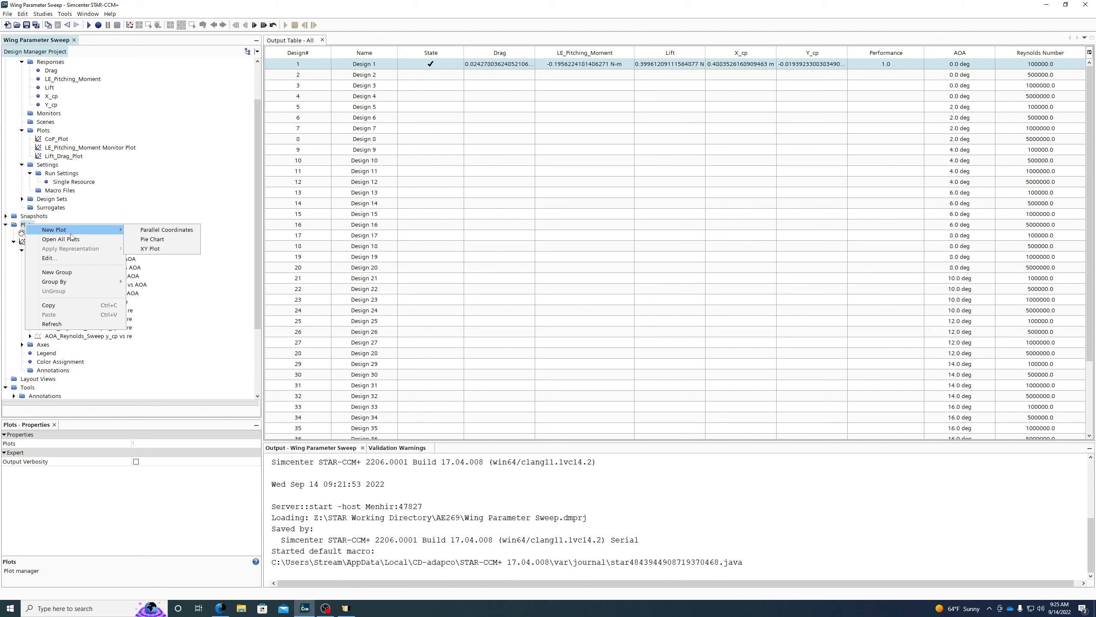
click(153, 206)
click(45, 243)
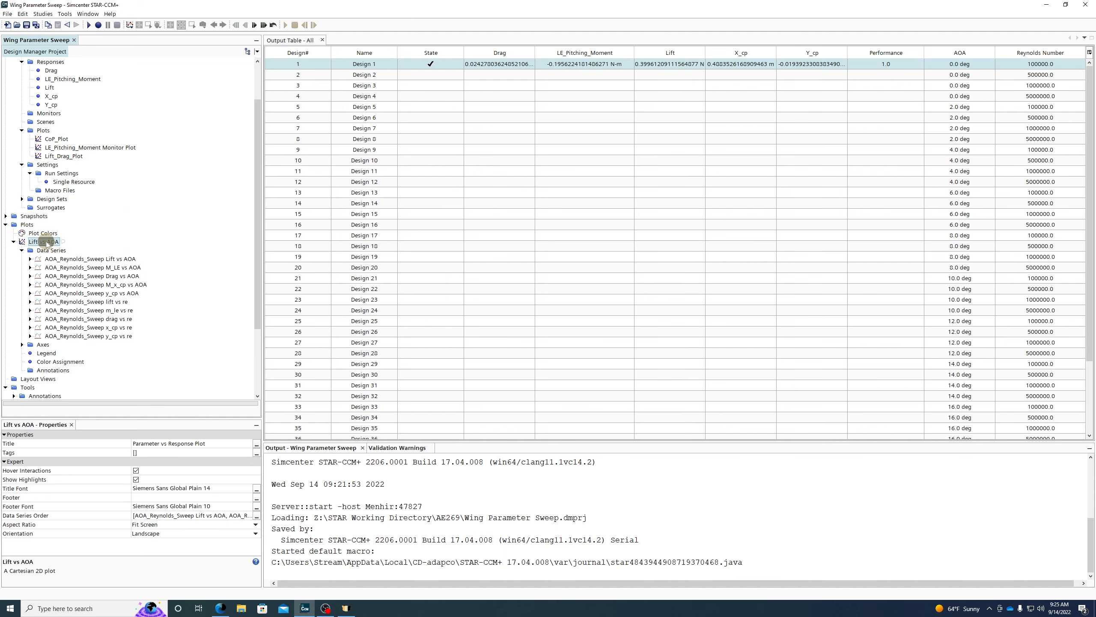
right_click(25, 225)
mouse_move(48, 232)
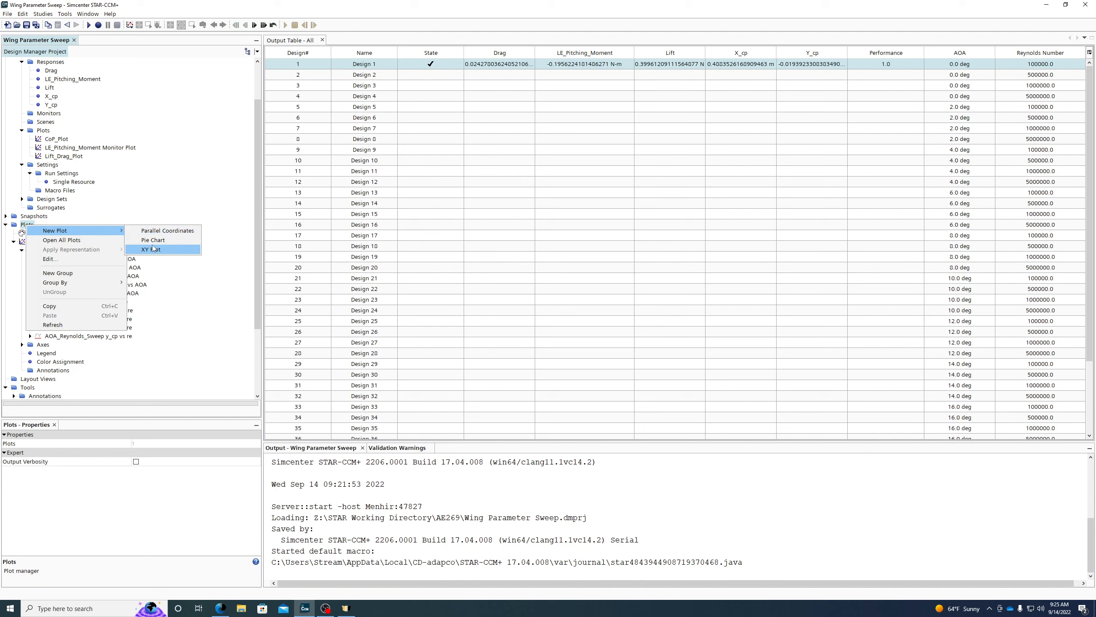
click(156, 195)
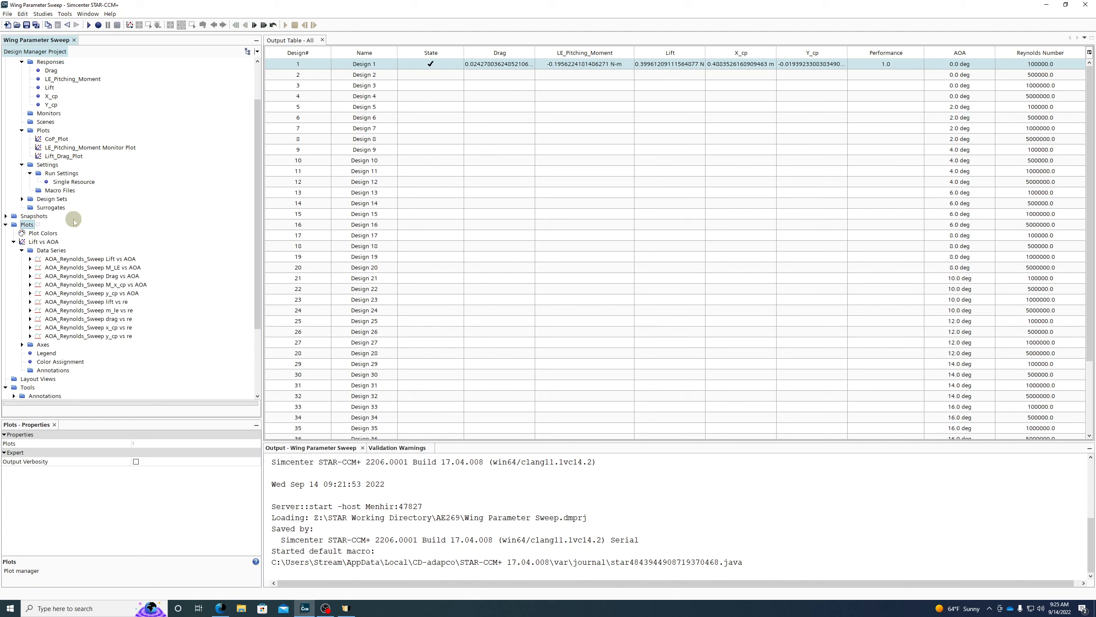
click(31, 242)
scroll(40, 203, up, 2)
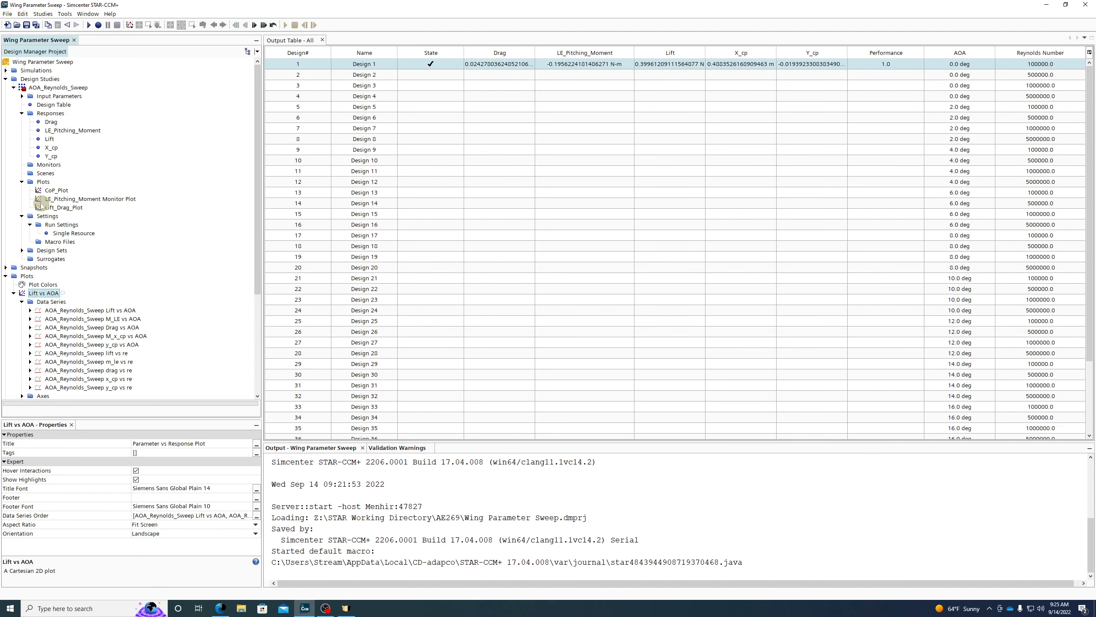
click(13, 293)
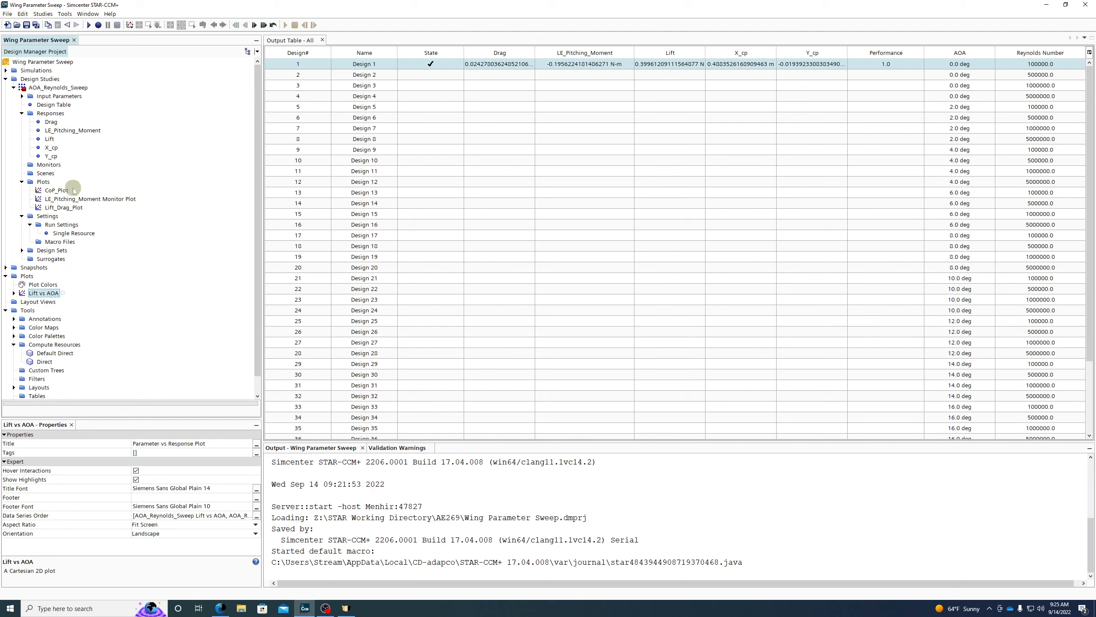
Look over the study's plots and the Wing_Reference simulation's contents, and check which plot types the LE_Pitching_Moment response can create
click(43, 182)
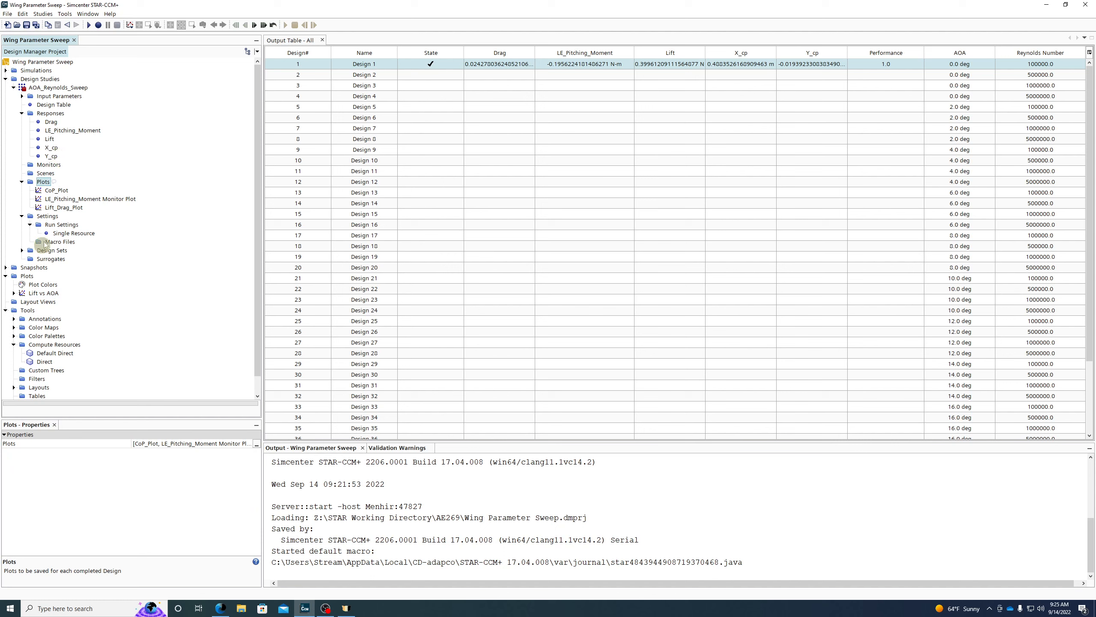
click(5, 70)
click(14, 79)
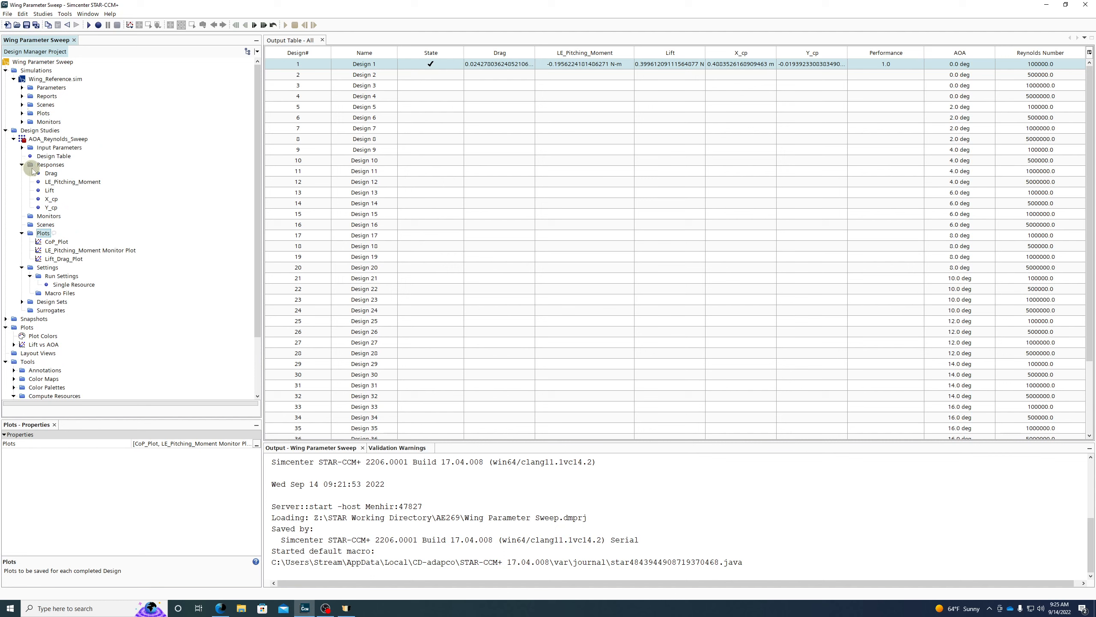
right_click(71, 183)
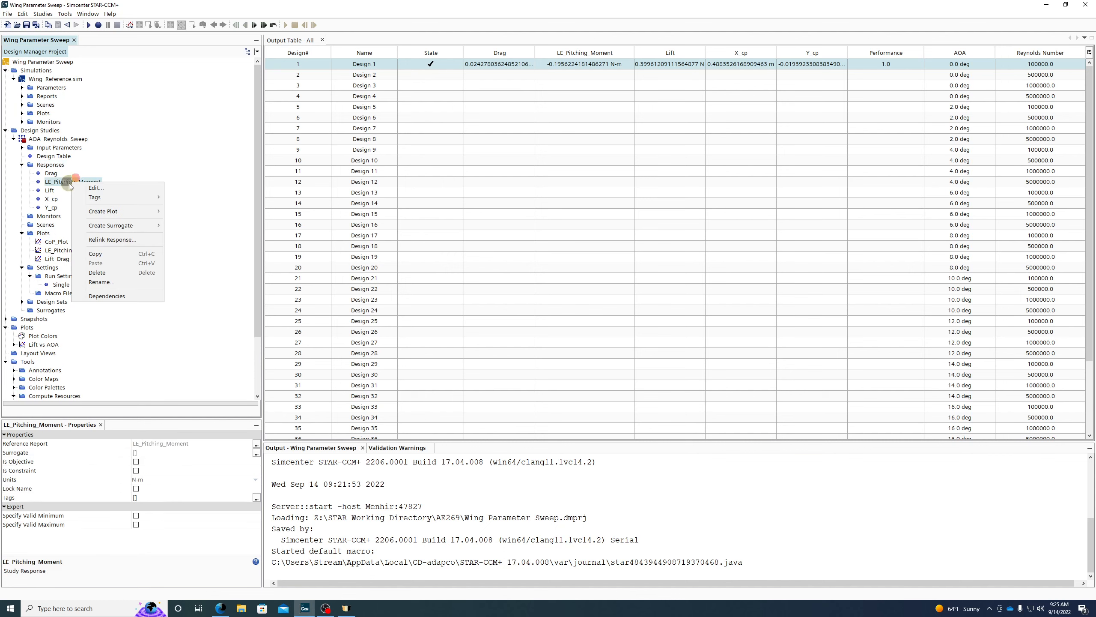
mouse_move(109, 215)
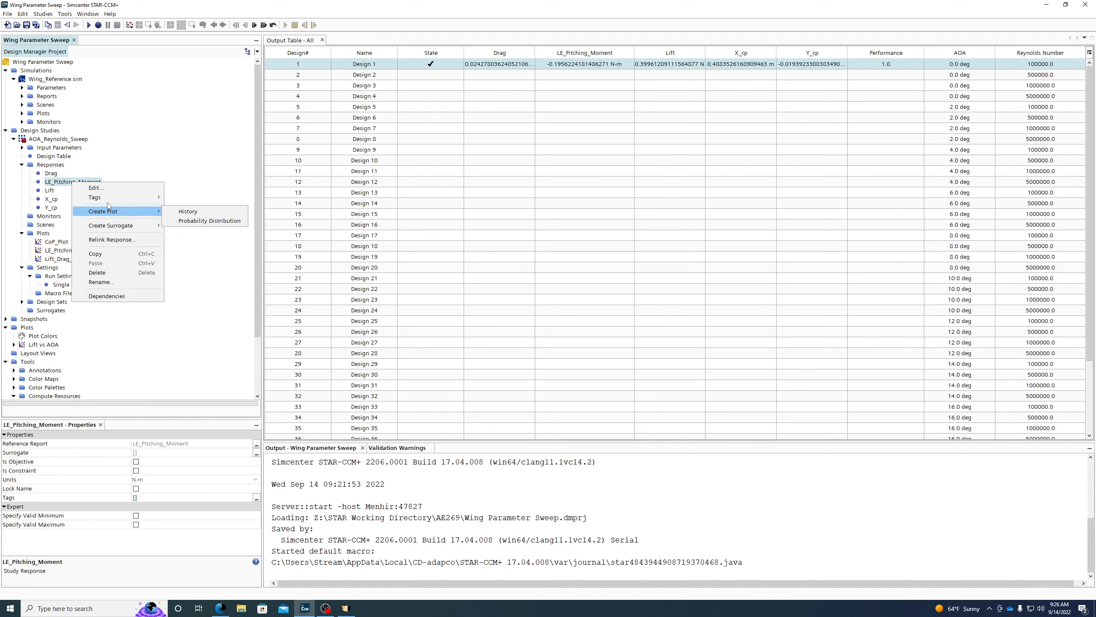
click(50, 190)
click(50, 191)
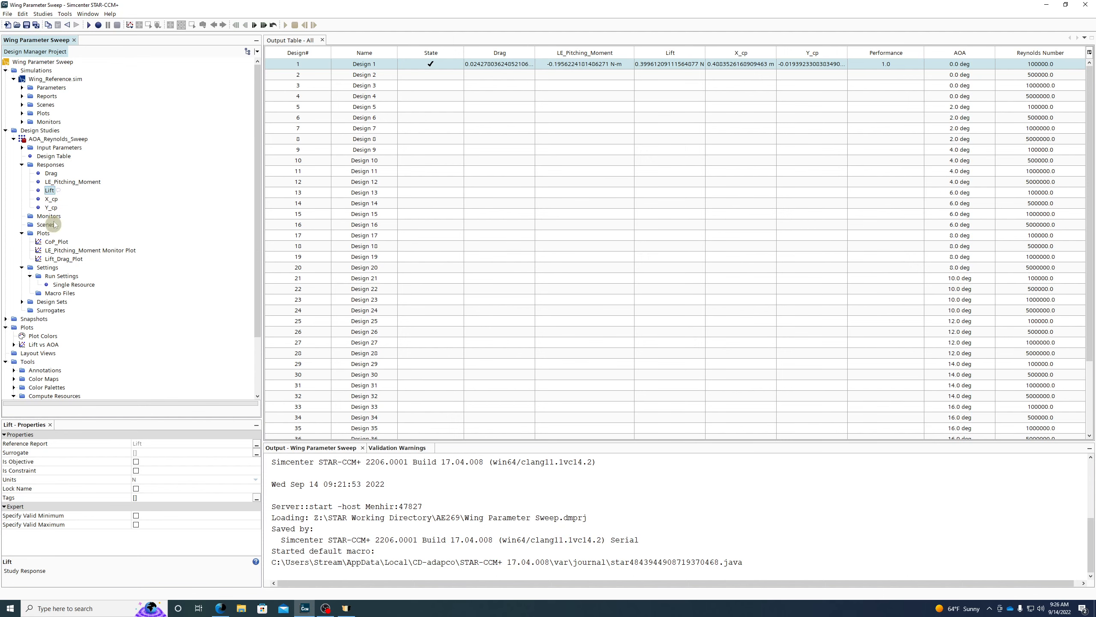
scroll(42, 307, down, 2)
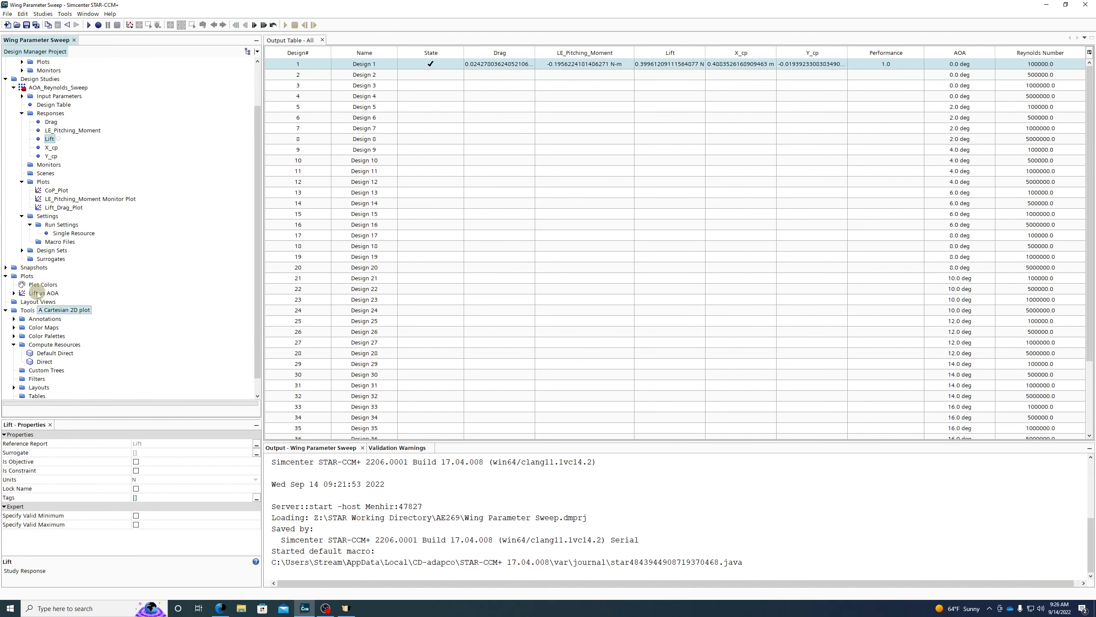
Open the Lift vs AOA plot and make eight copies of it in the project's Plots node
double_click(43, 293)
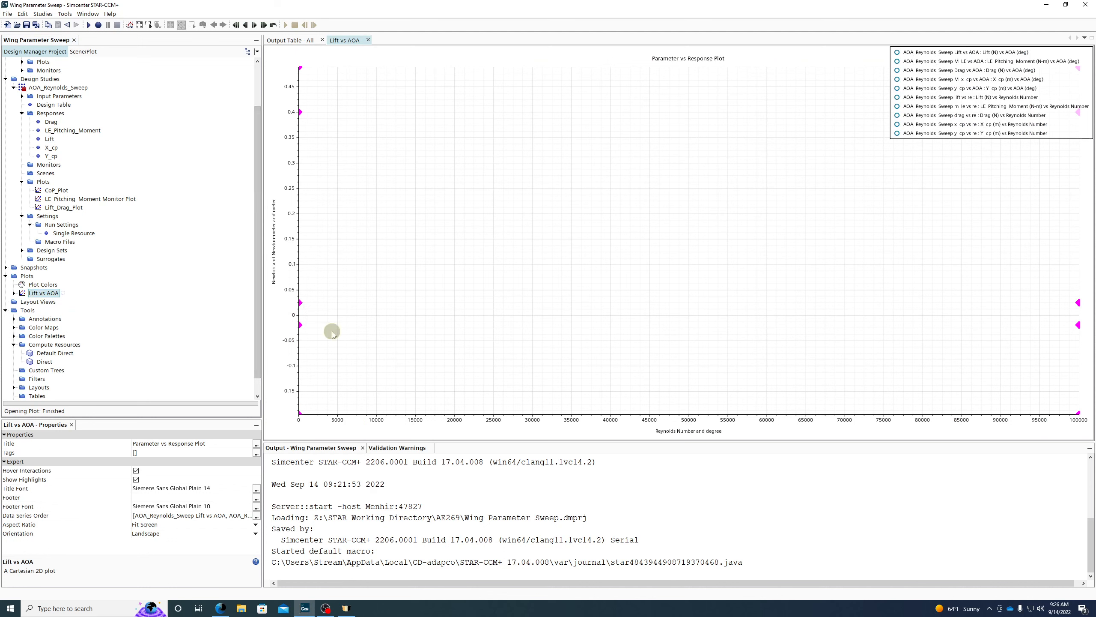
click(14, 293)
right_click(22, 294)
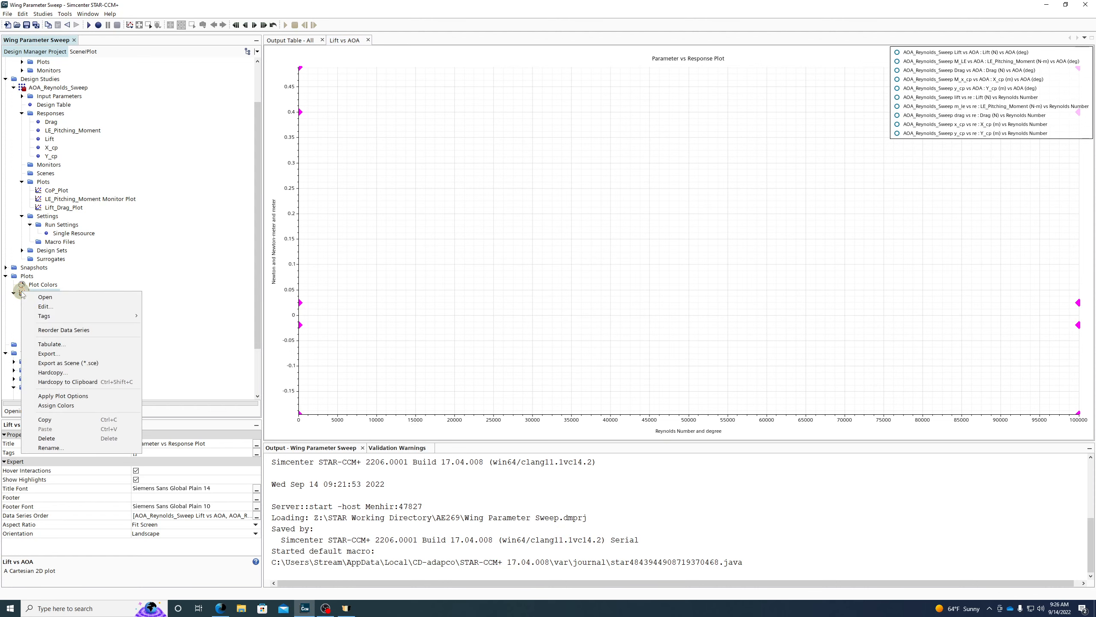
key(Escape)
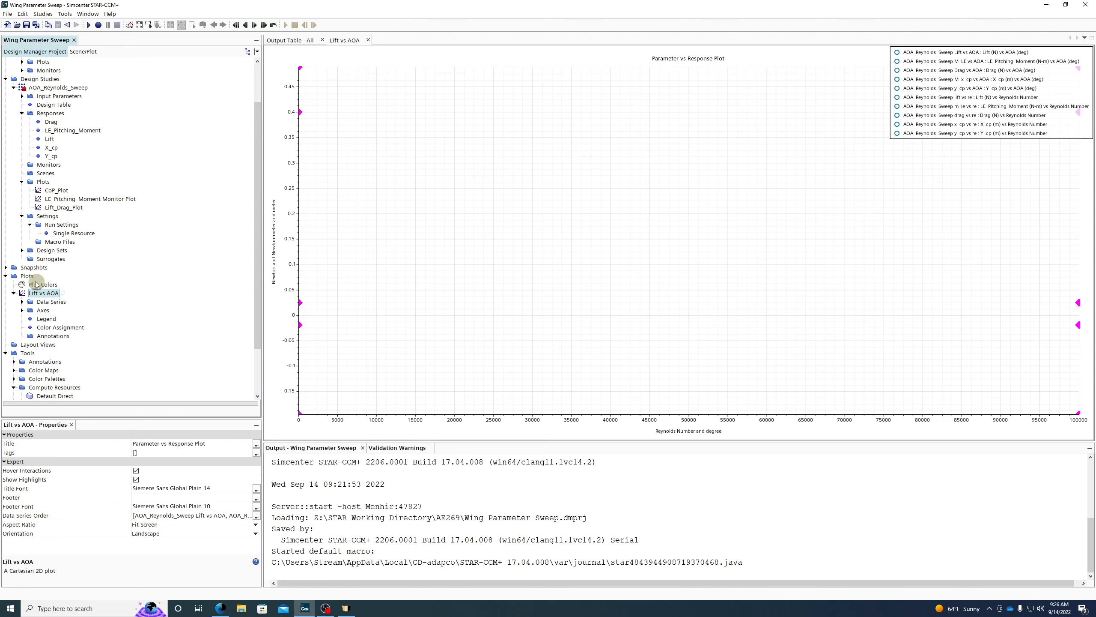
click(27, 277)
key(ctrl+v)
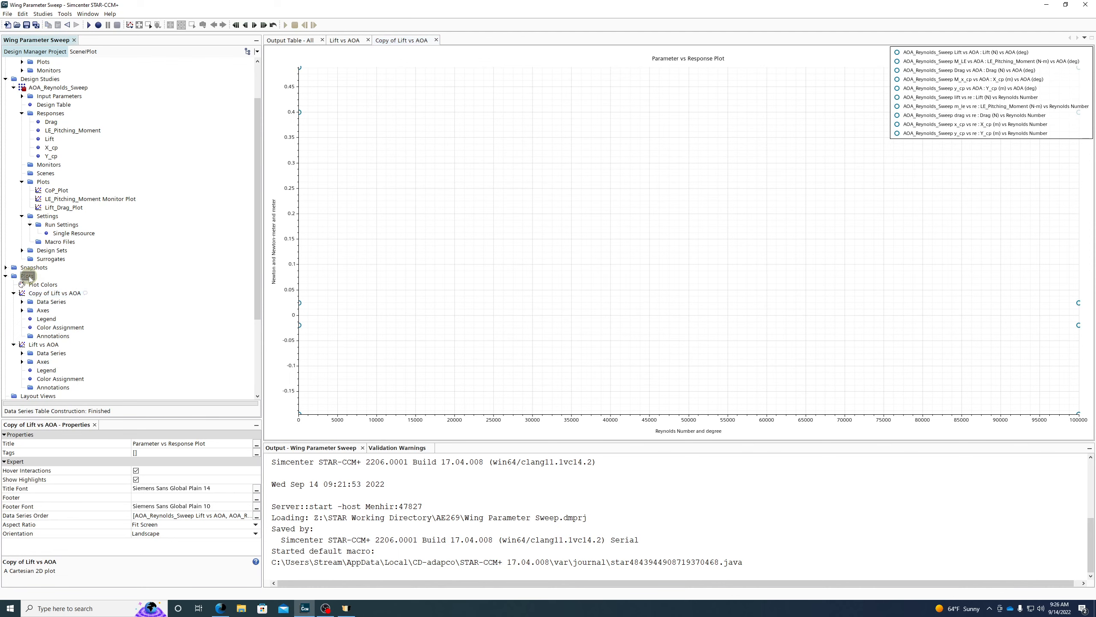
key(ctrl+v)
key(ctrl+v)
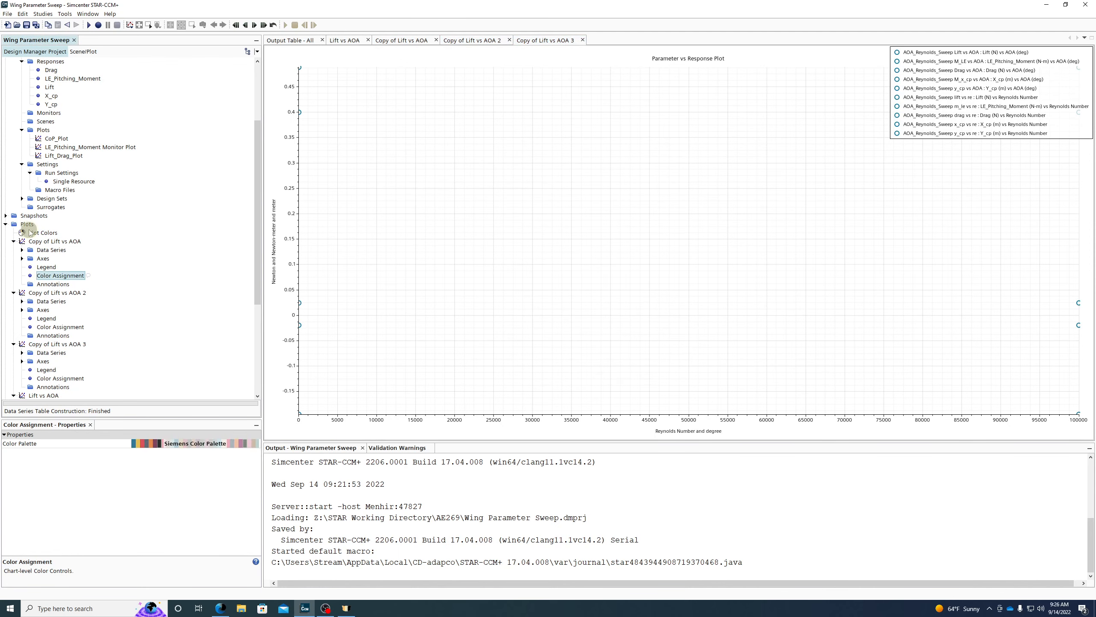
key(ctrl+v)
key(ctrl+v)
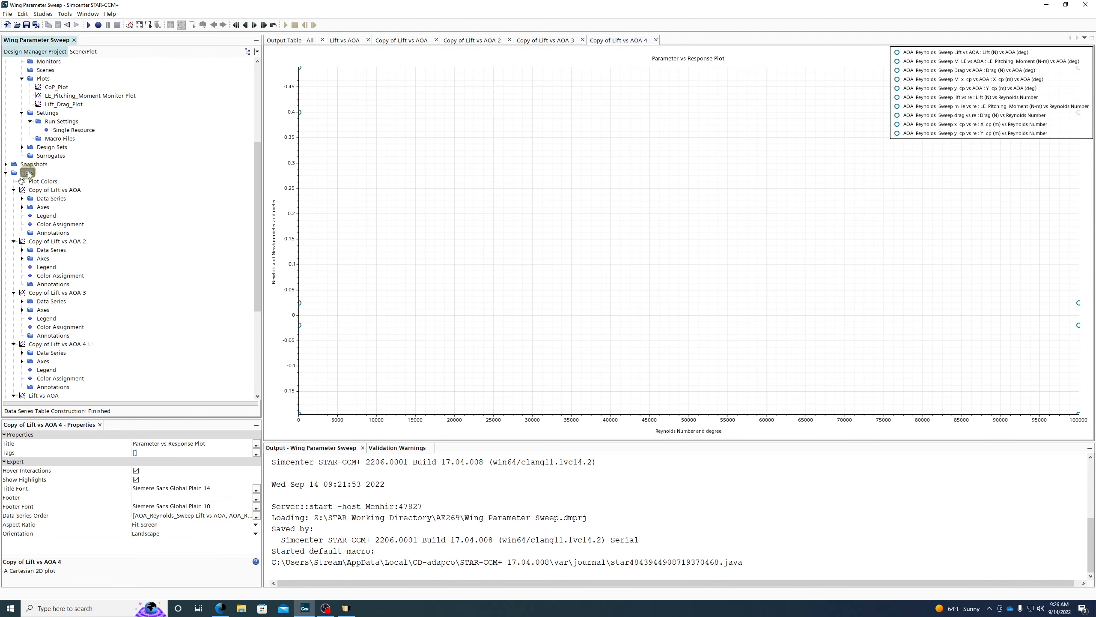
click(22, 147)
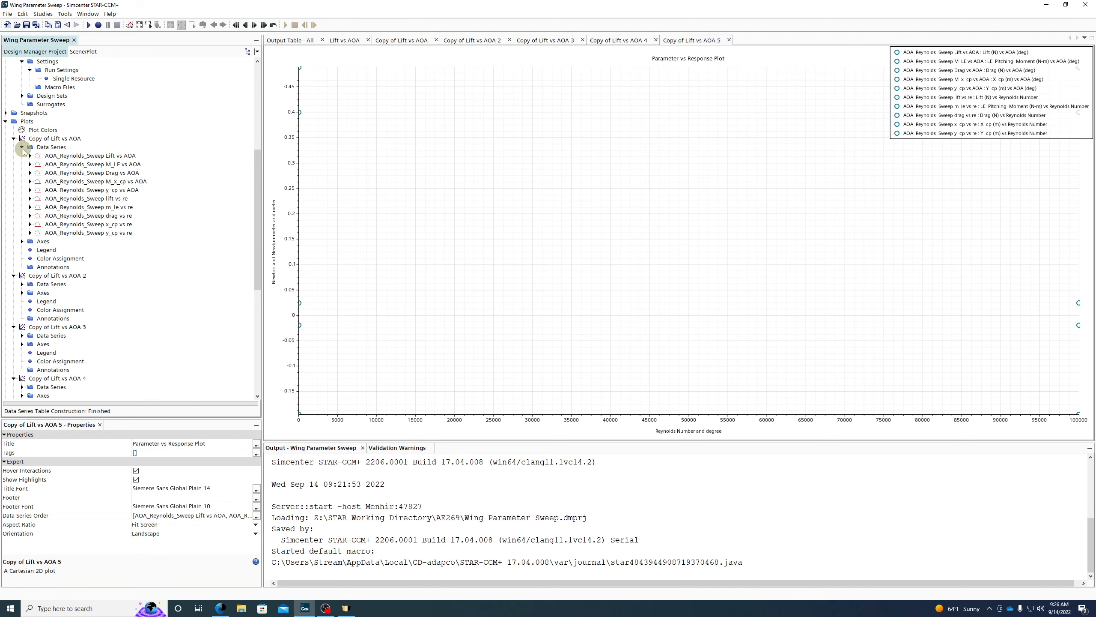
click(26, 121)
key(ctrl+v)
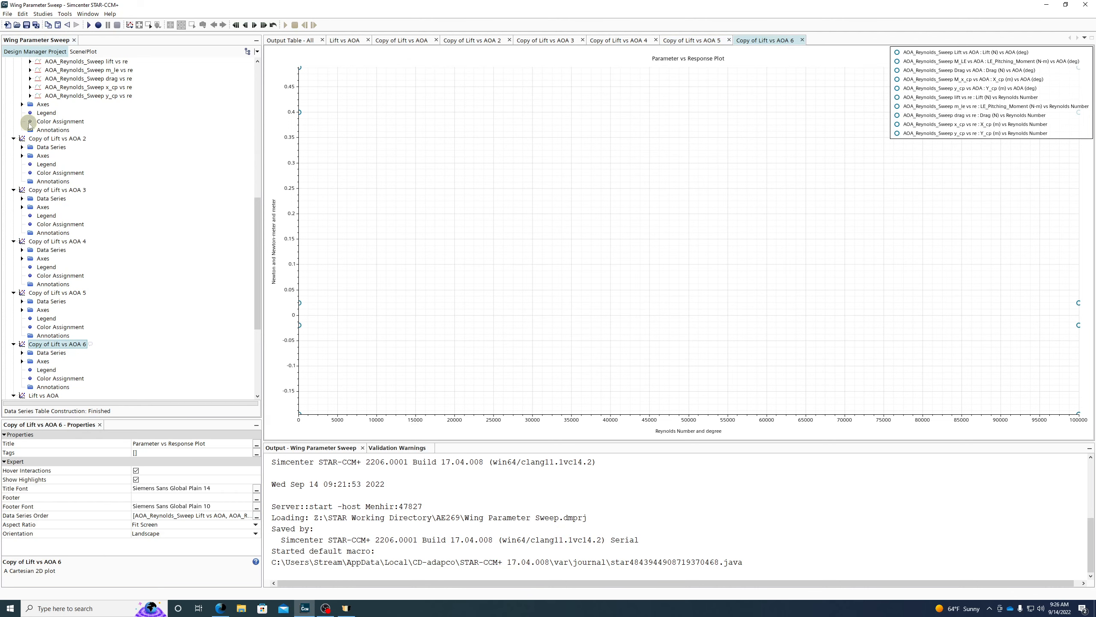
key(ctrl+v)
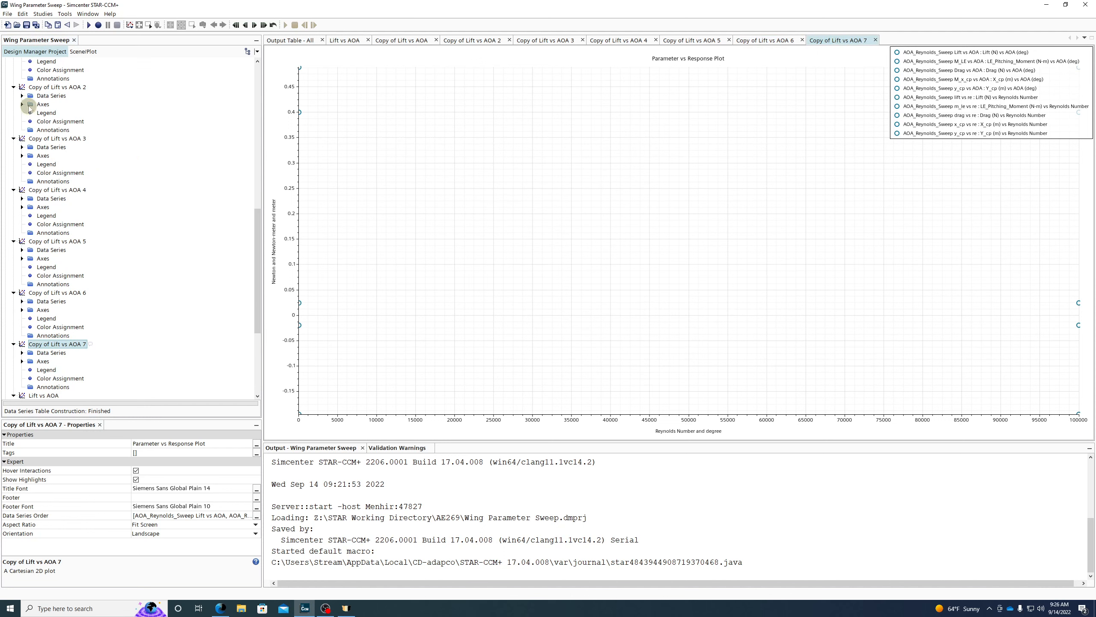
key(ctrl+v)
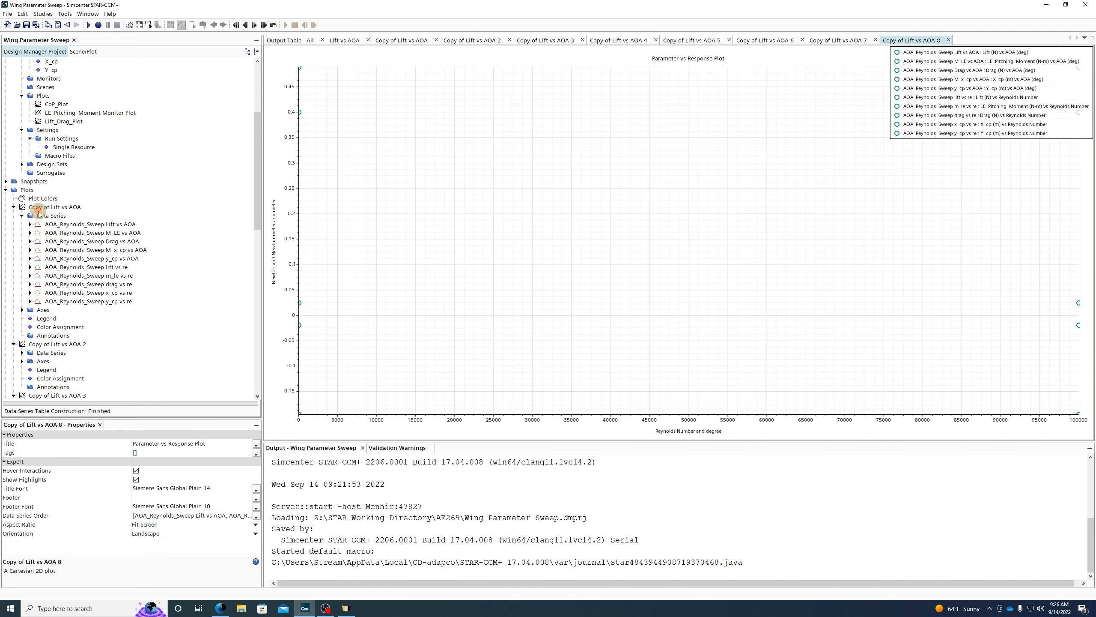
Rename the plot Copy of Lift vs AOA as Drag vs AOA
click(39, 209)
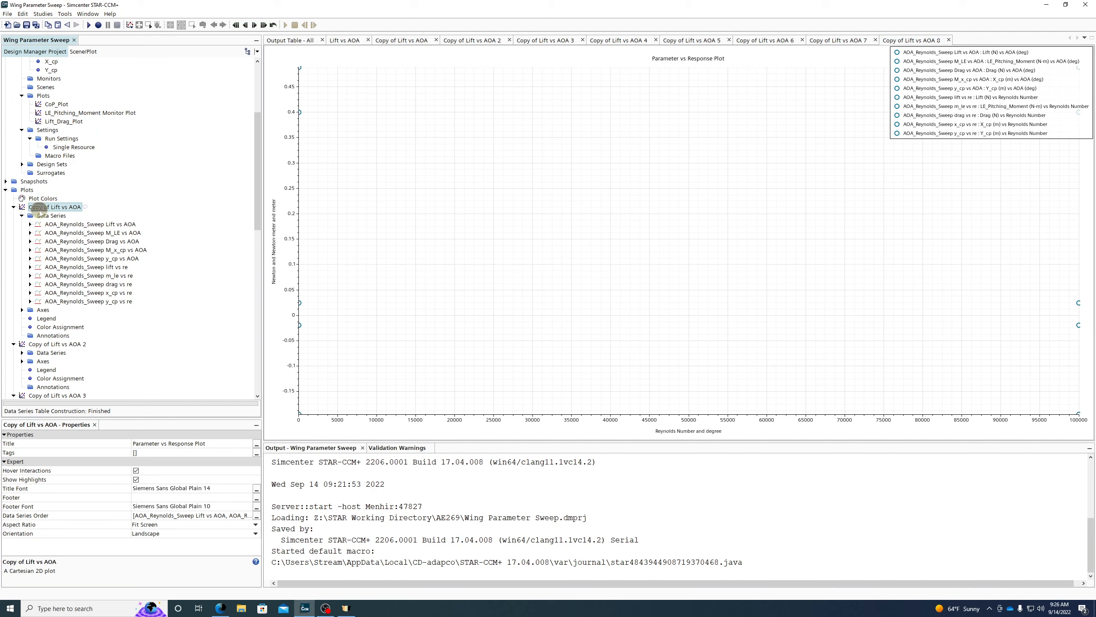
click(39, 207)
text(Drag vs AO)
key(Return)
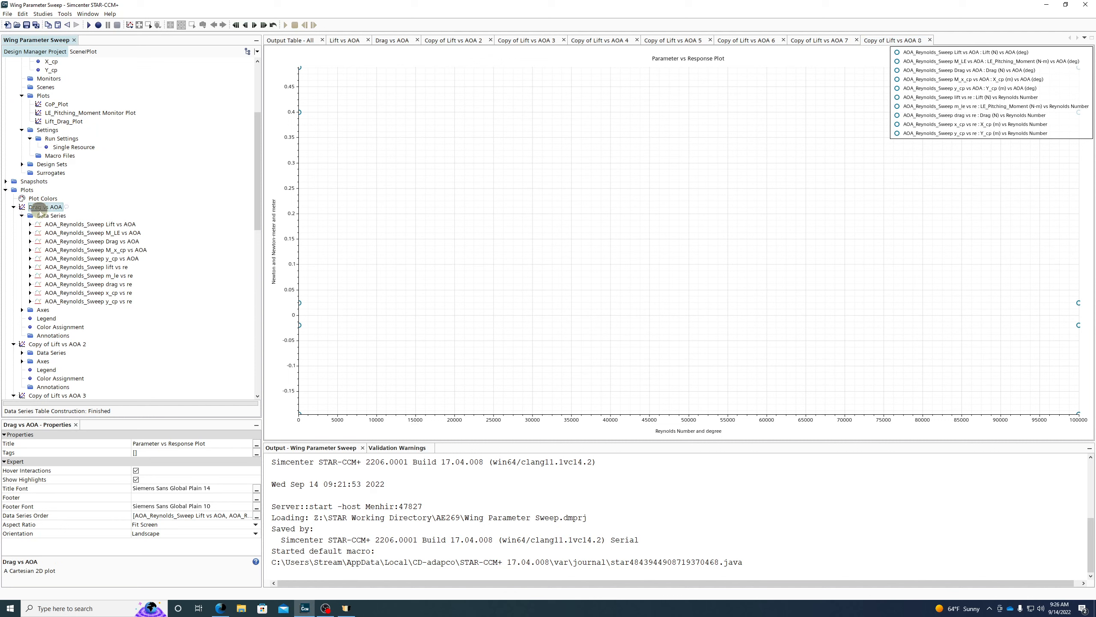
Delete every data series from the Drag vs AOA plot except AOA_Reynolds_Sweep Drag vs AOA
click(129, 224)
shift+click(120, 276)
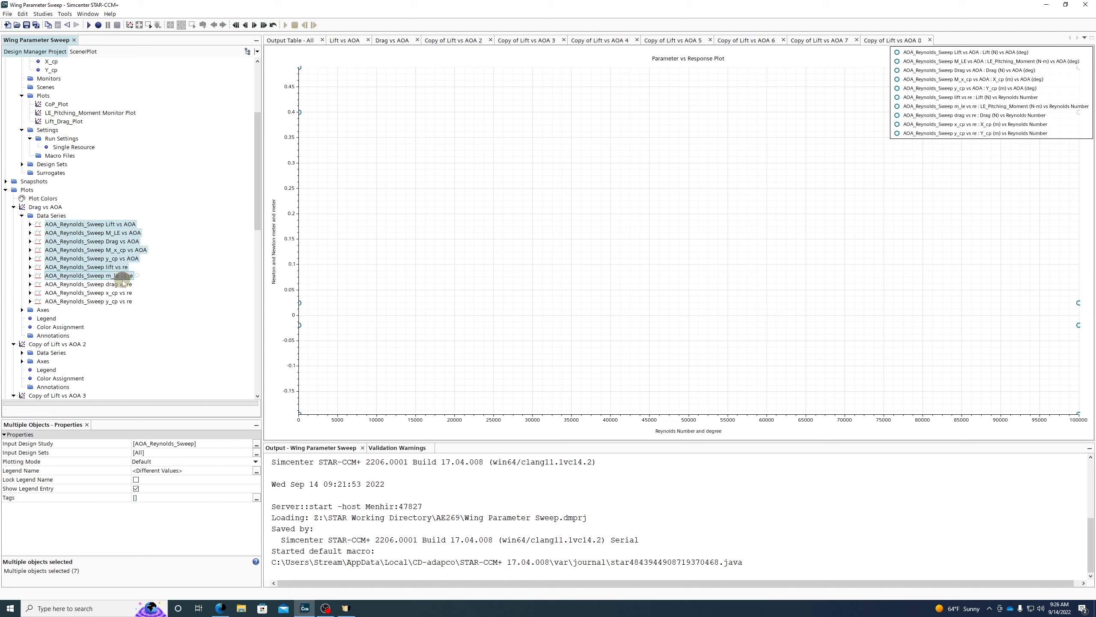
click(118, 250)
shift+click(116, 300)
ctrl+click(114, 232)
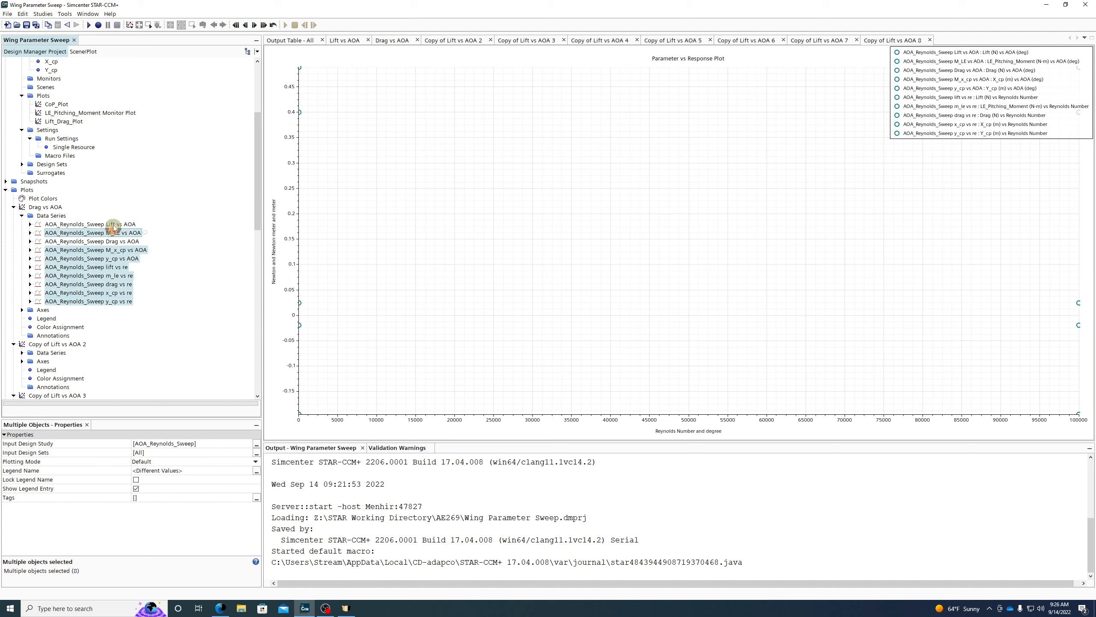
ctrl+click(113, 224)
key(Delete)
key(Return)
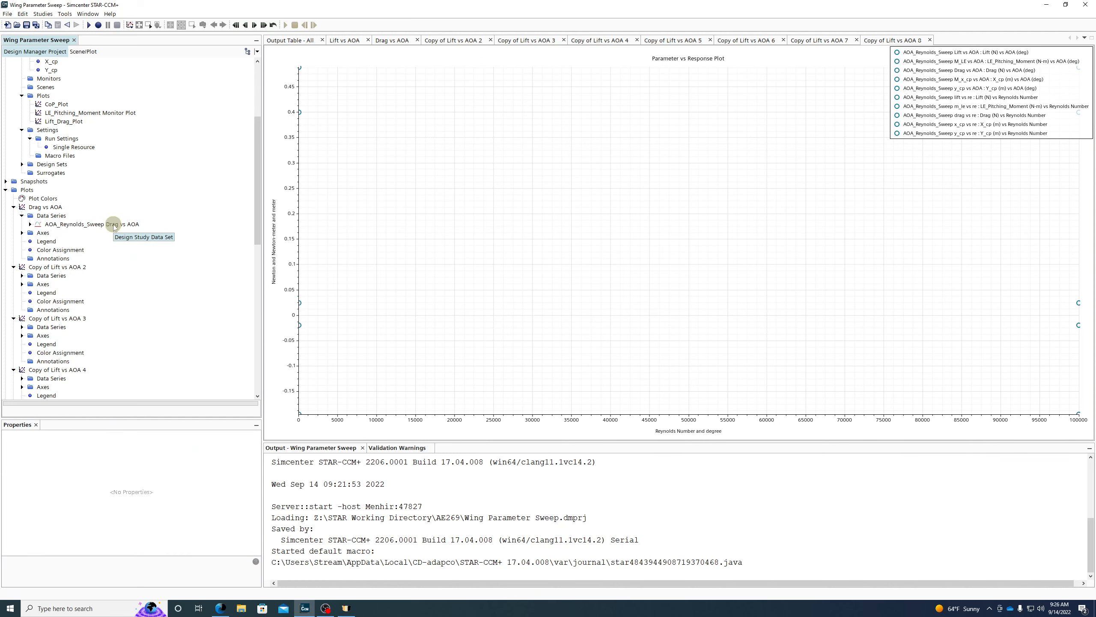
Rename the plot Copy of Lift vs AOA 2 as M_le vs AOA
click(40, 267)
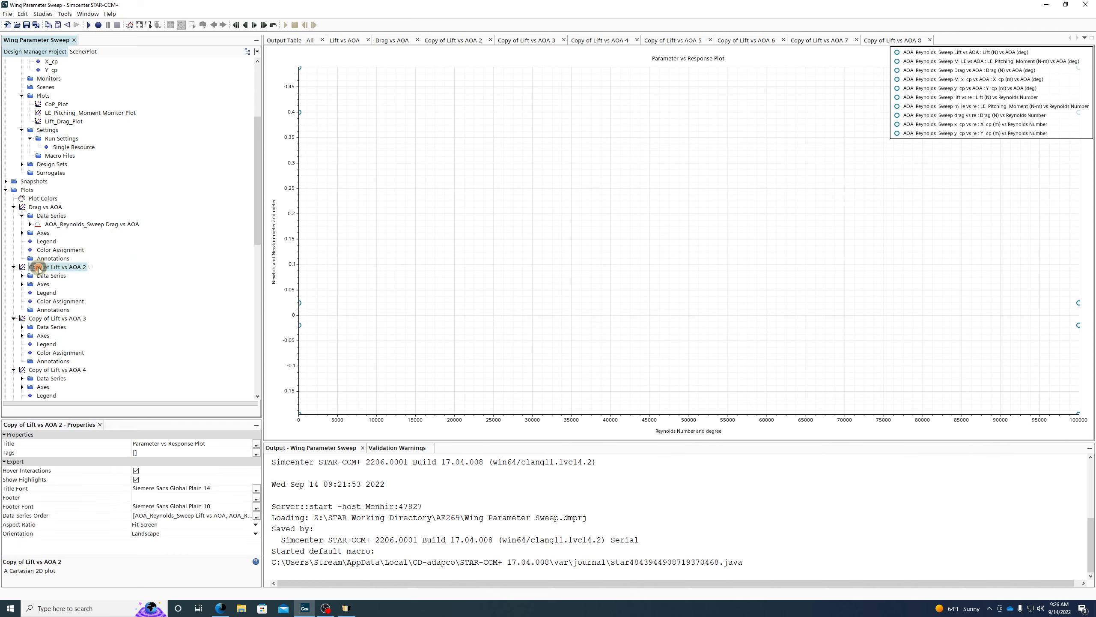
click(40, 268)
text(M_le vs AOA)
key(Return)
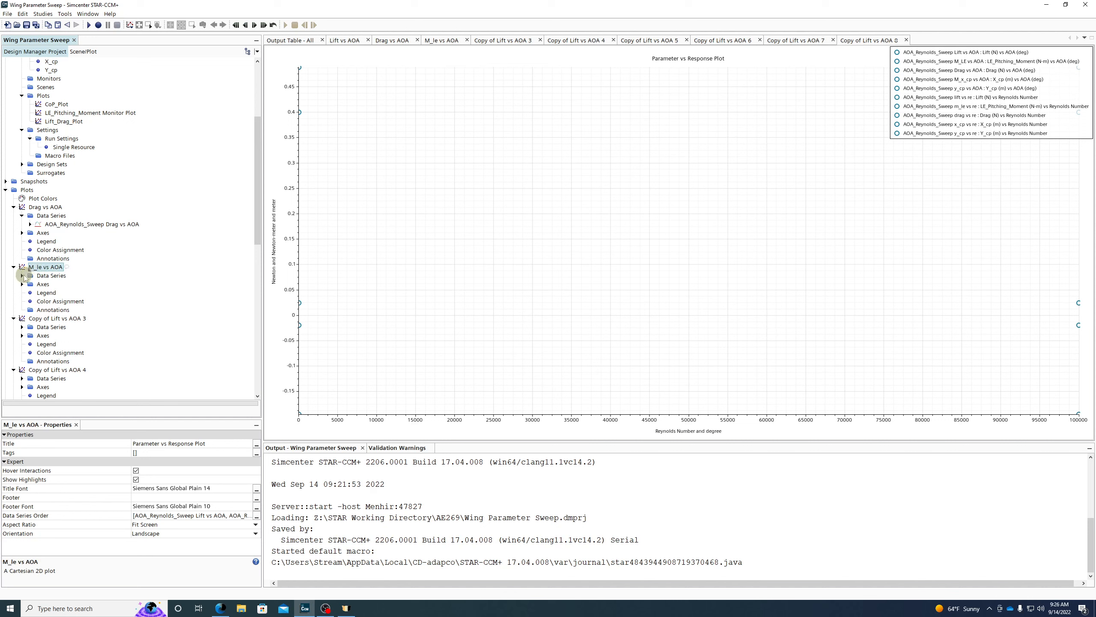
Delete every data series from the M_le vs AOA plot except AOA_Reynolds_Sweep M_LE vs AOA
click(21, 276)
click(105, 285)
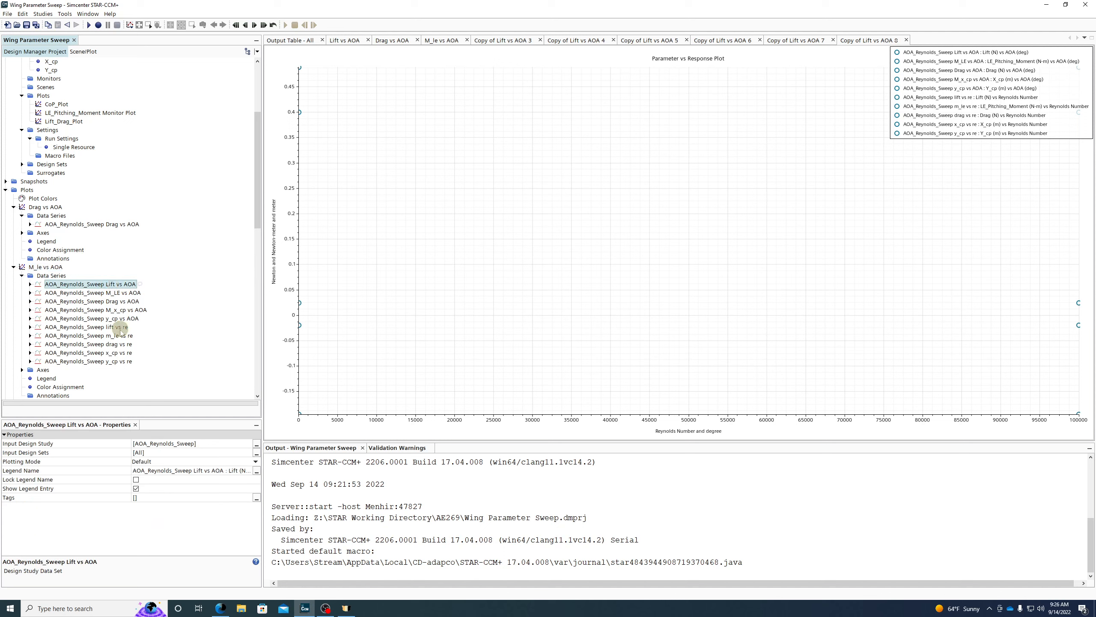
shift+click(115, 361)
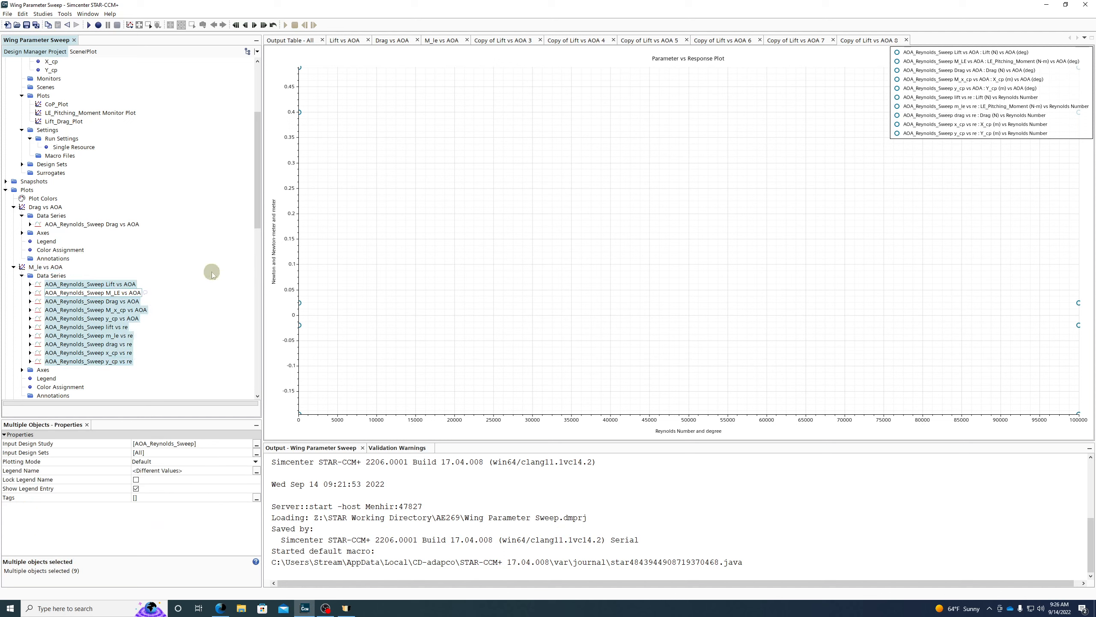
key(Delete)
Rename the plot Copy of Lift vs AOA 3 as x_cp vs AOA
scroll(27, 338, down, 1)
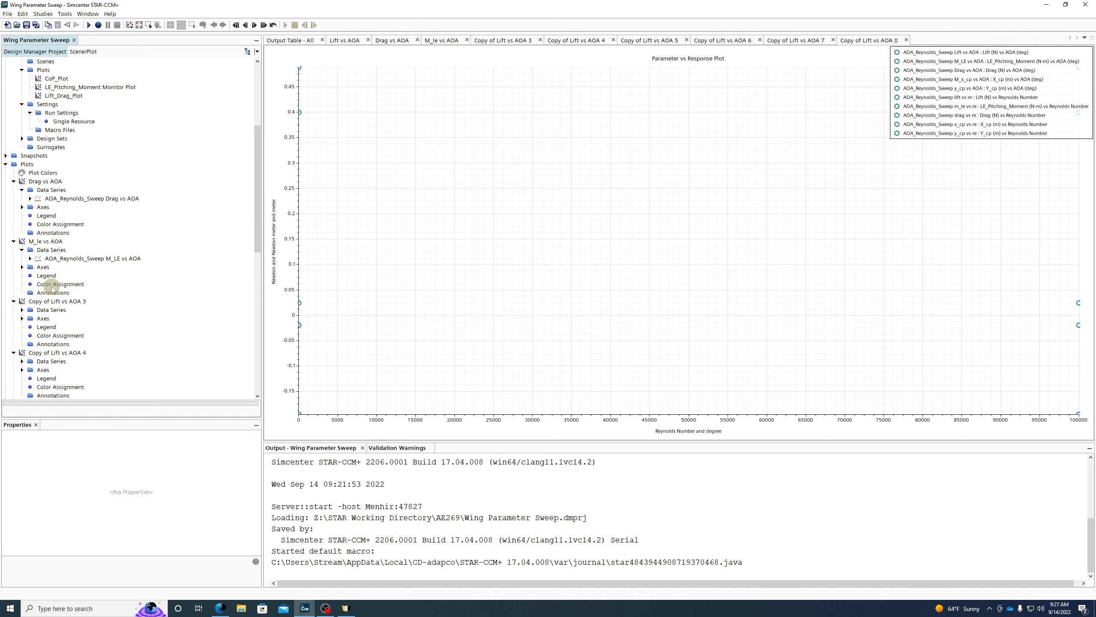
click(52, 305)
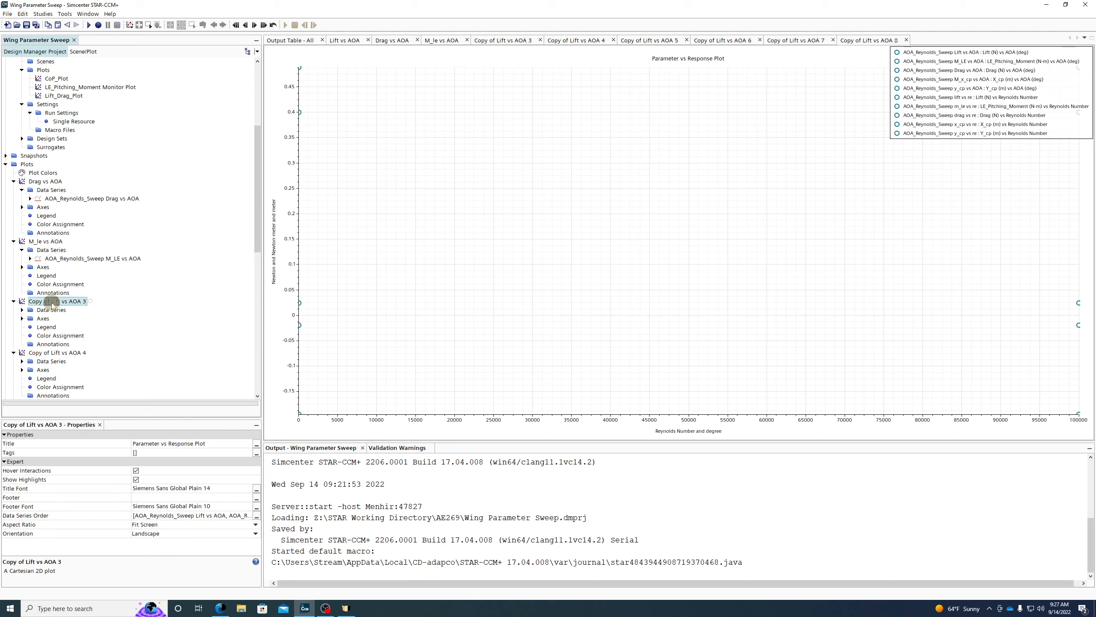
click(53, 304)
text(x_cp vs AOA)
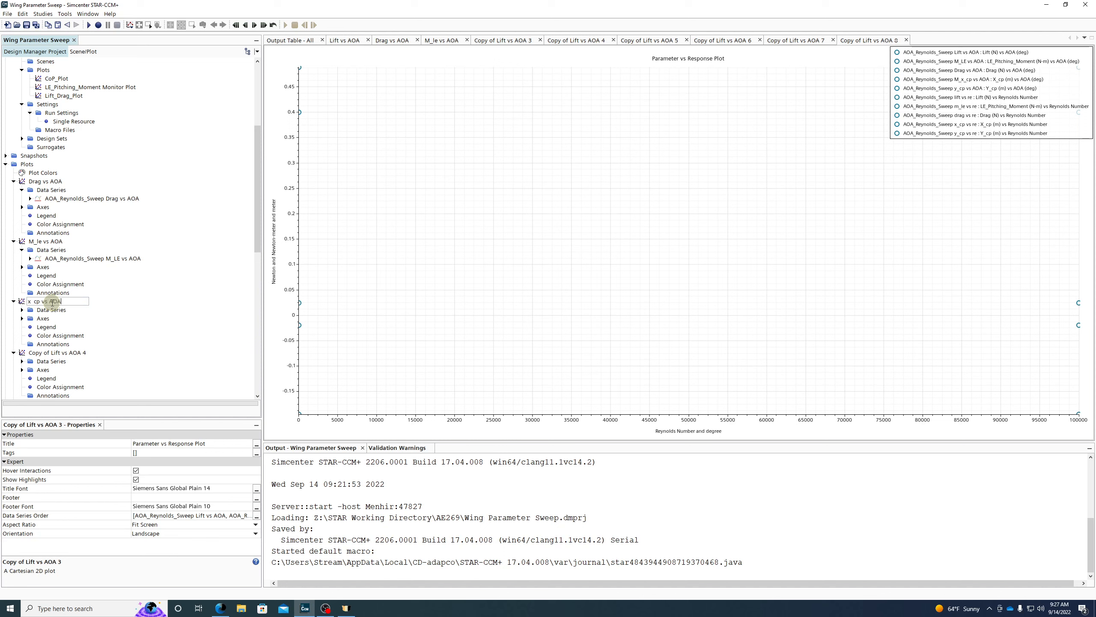
key(Return)
Delete every data series from the x_cp vs AOA plot except AOA_Reynolds_Sweep M_x_cp vs AOA
click(22, 310)
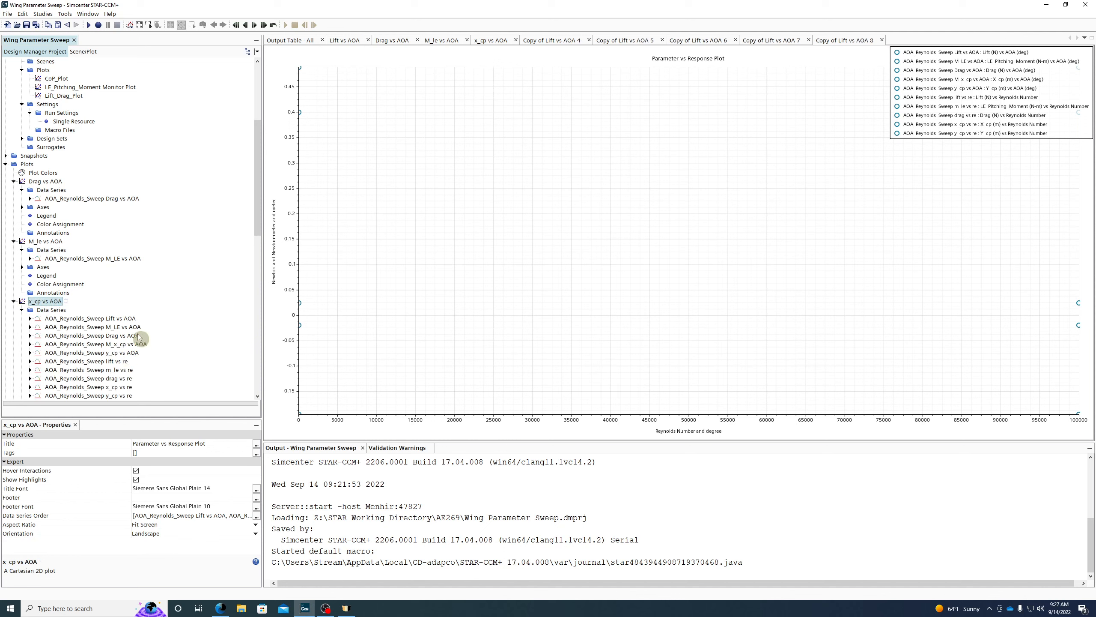
click(113, 319)
scroll(115, 341, down, 2)
shift+click(115, 344)
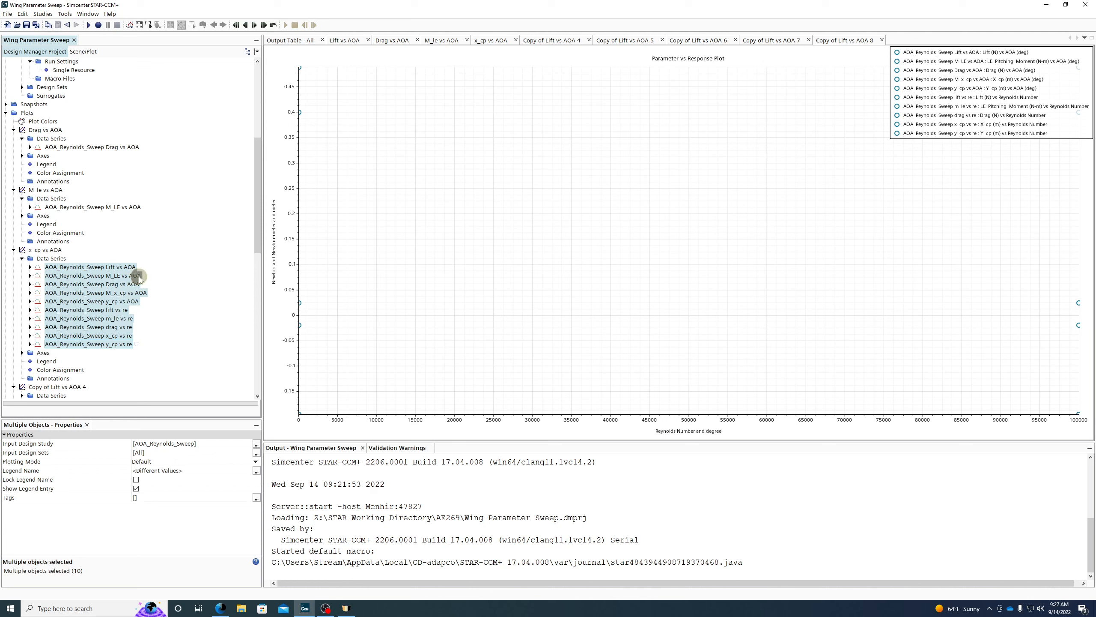
ctrl+click(127, 293)
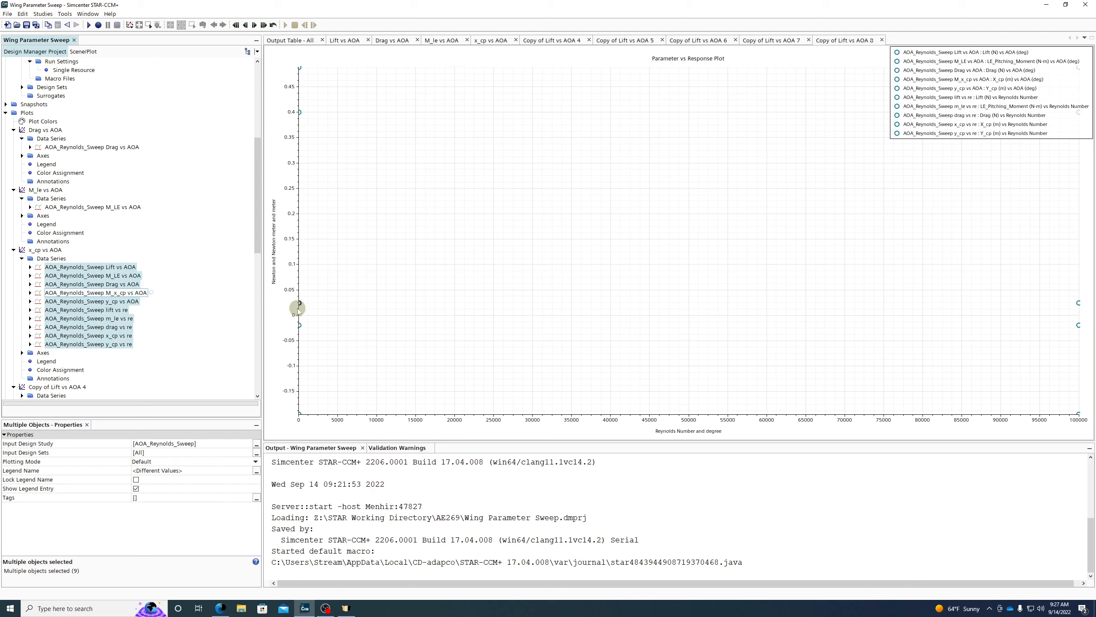
key(Delete)
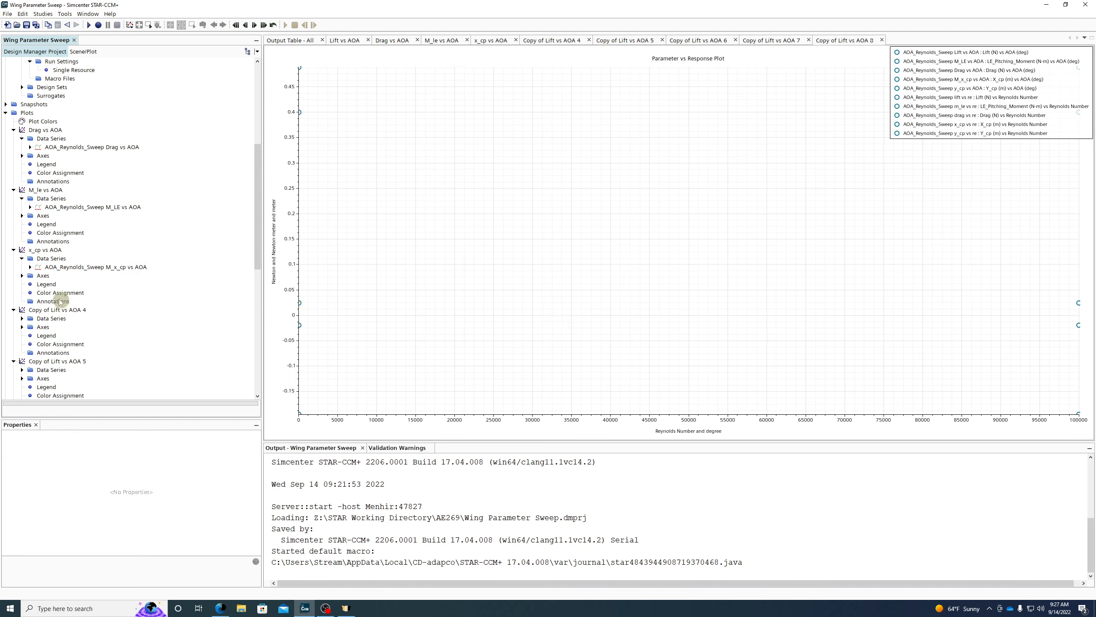
Rename the plot Copy of Lift vs AOA 4 as y_cp vs AOA
click(41, 309)
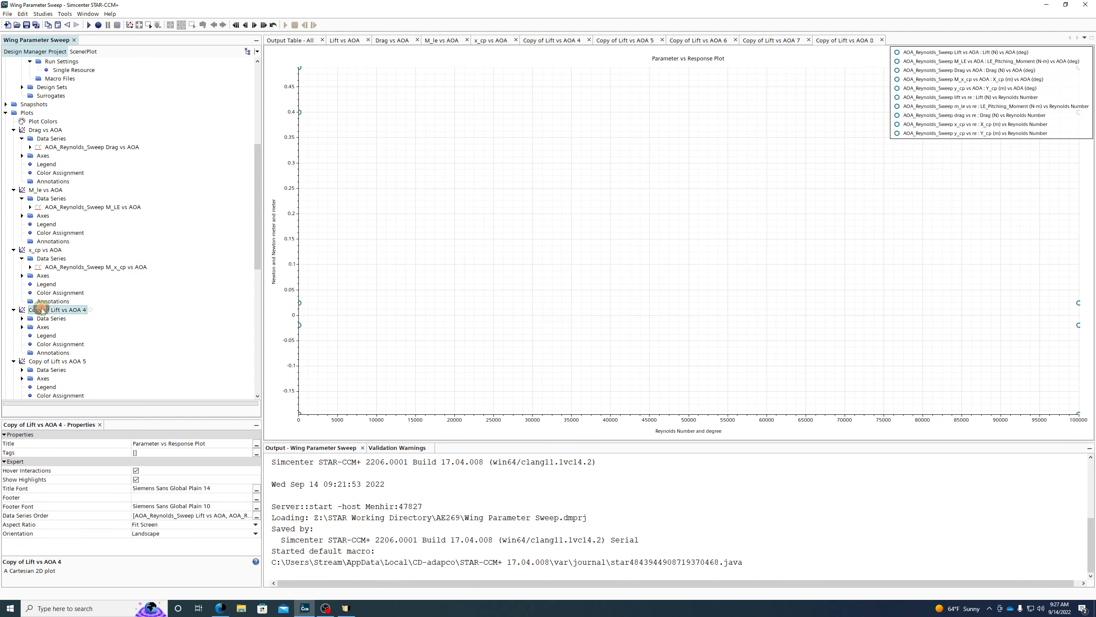
click(41, 309)
text(y_cp vs AOA)
key(Return)
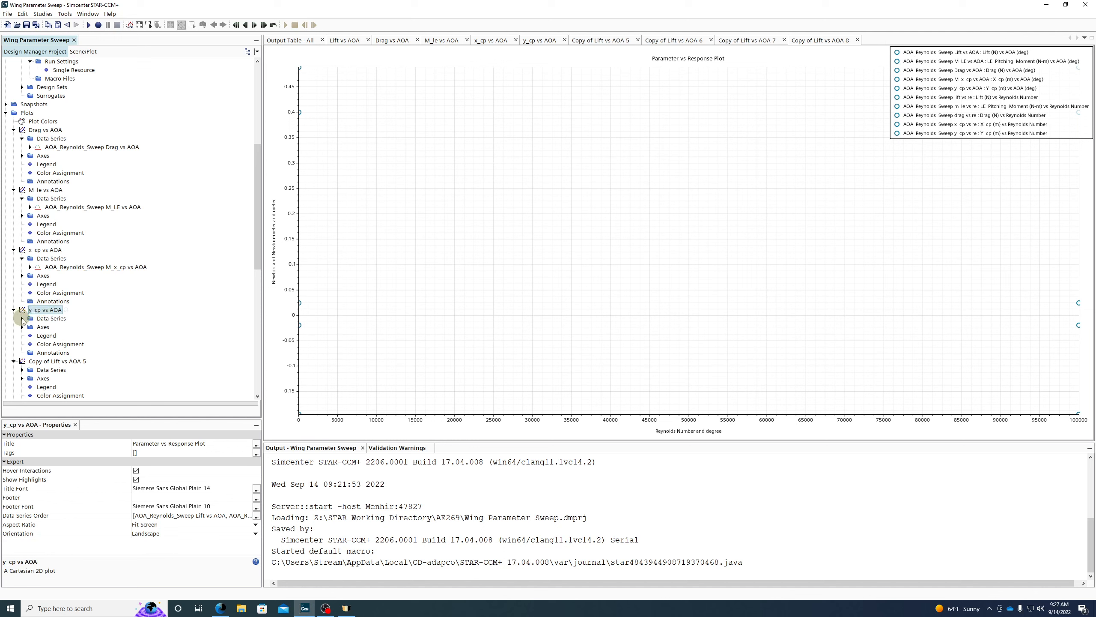
Delete every data series from the y_cp vs AOA plot except AOA_Reynolds_Sweep y_cp vs AOA
click(22, 318)
click(89, 318)
scroll(89, 319, down, 2)
shift+click(114, 344)
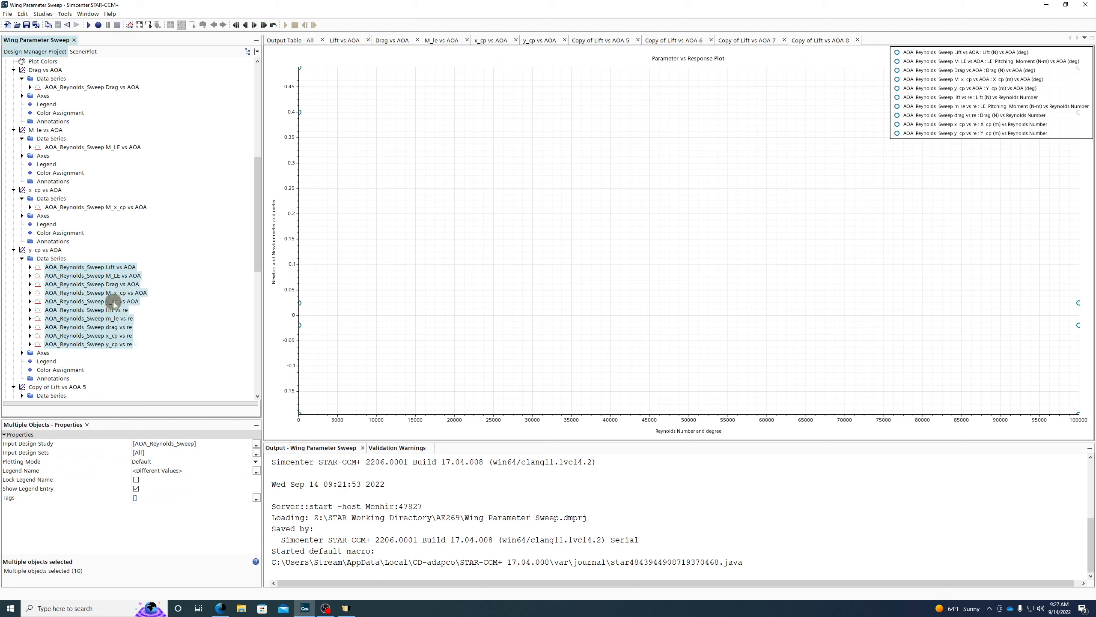
ctrl+click(114, 301)
key(Delete)
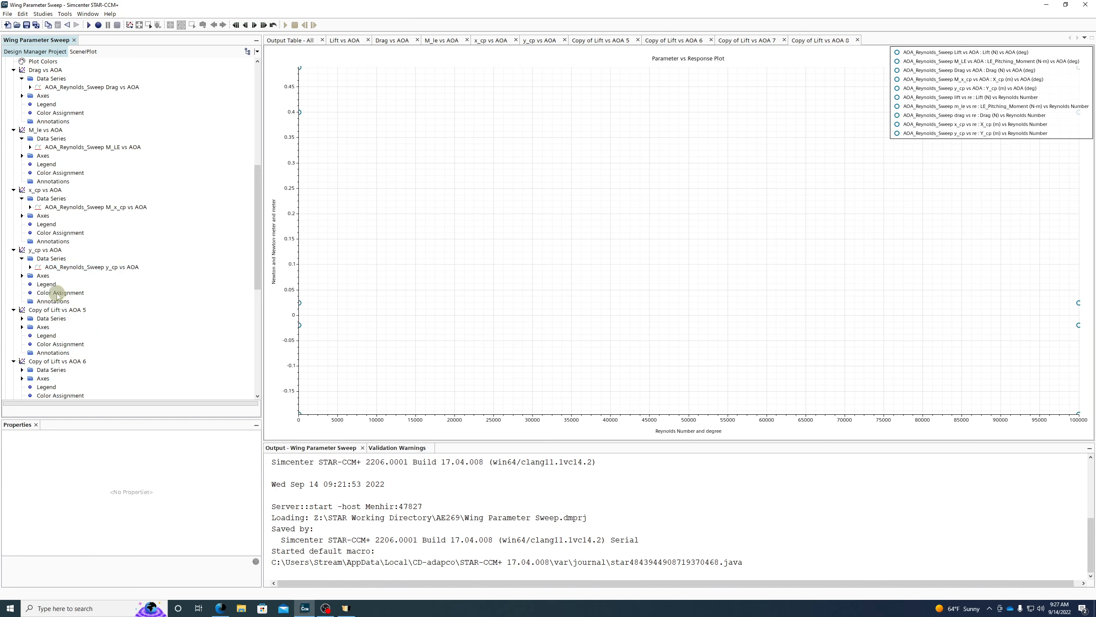
Rename the plot Copy of Lift vs AOA 5 as lift vs re
scroll(75, 259, down, 1)
scroll(73, 254, down, 8)
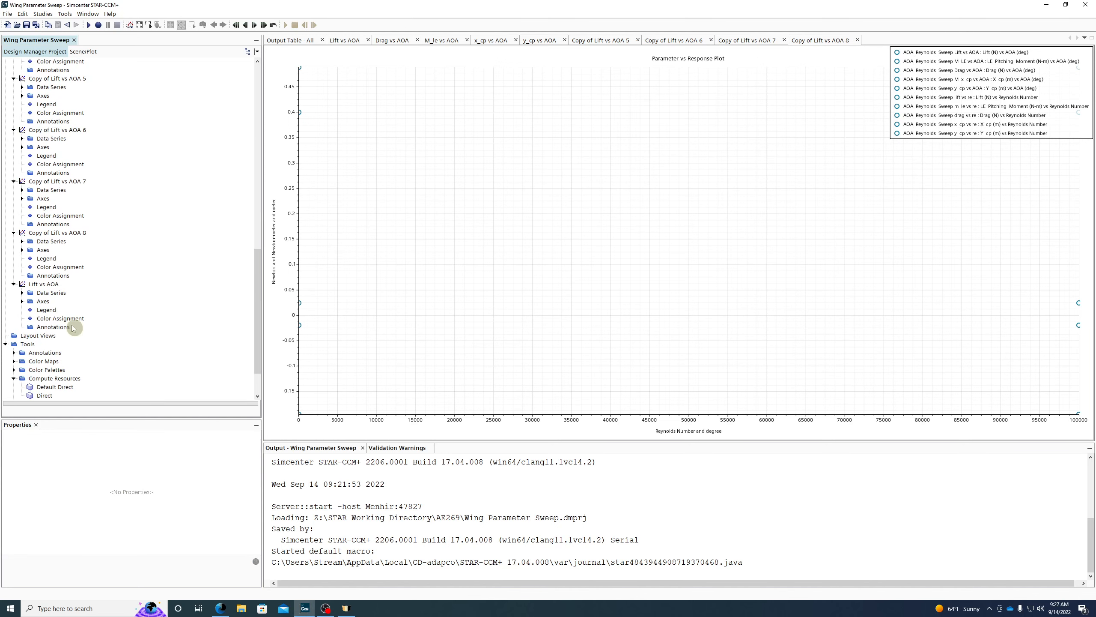
scroll(47, 288, up, 5)
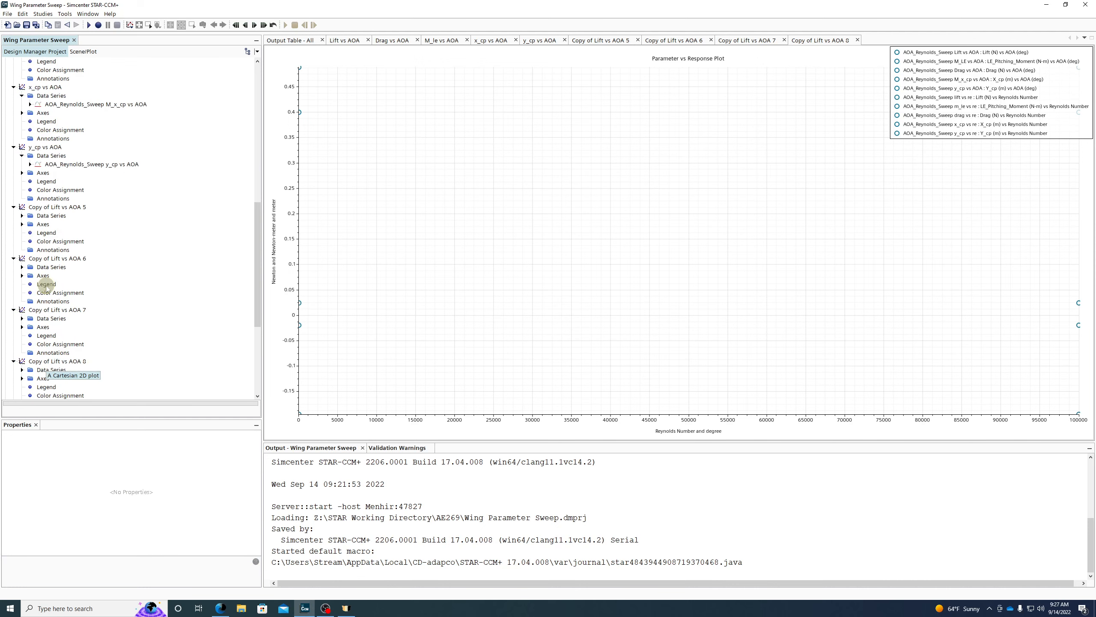
click(53, 208)
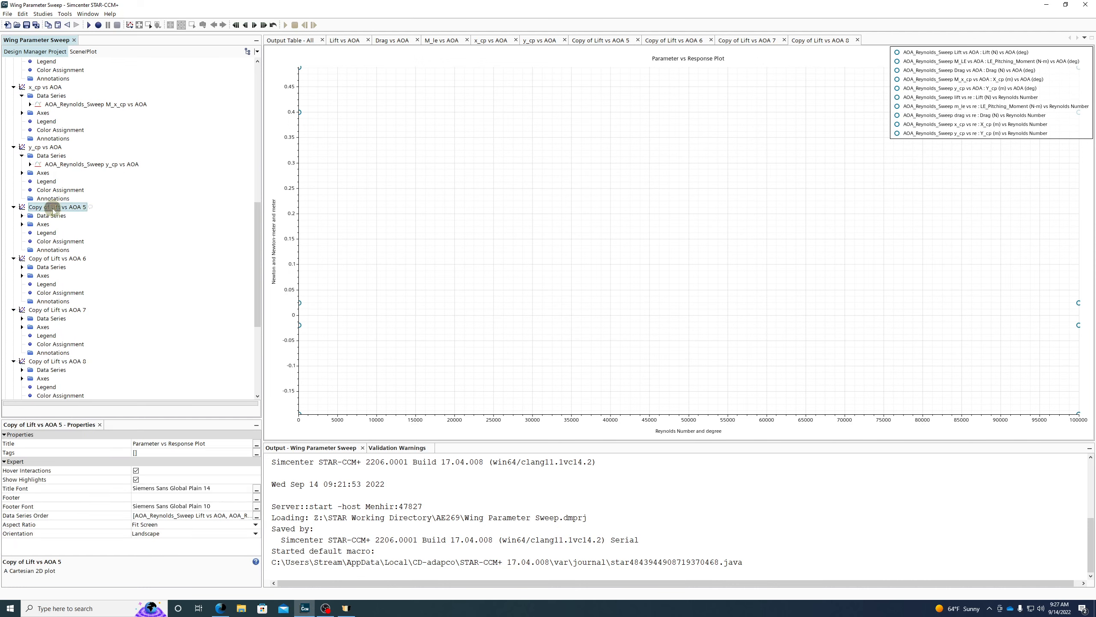
click(52, 208)
text(lift vs re)
key(Return)
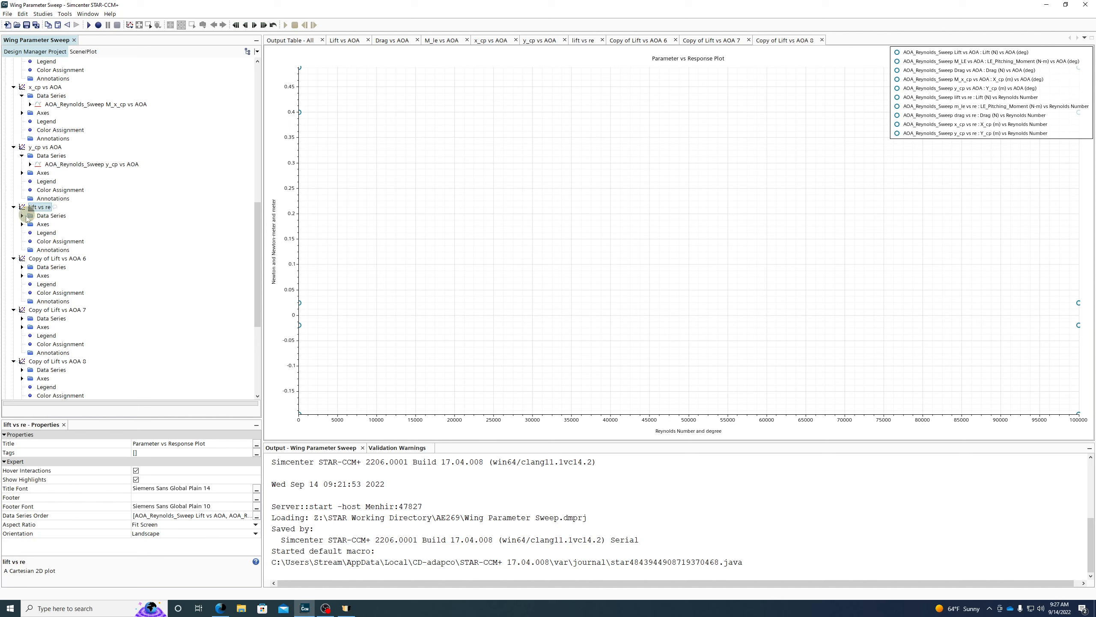
Delete every data series from the lift vs re plot except AOA_Reynolds_Sweep lift vs re
click(21, 215)
click(63, 224)
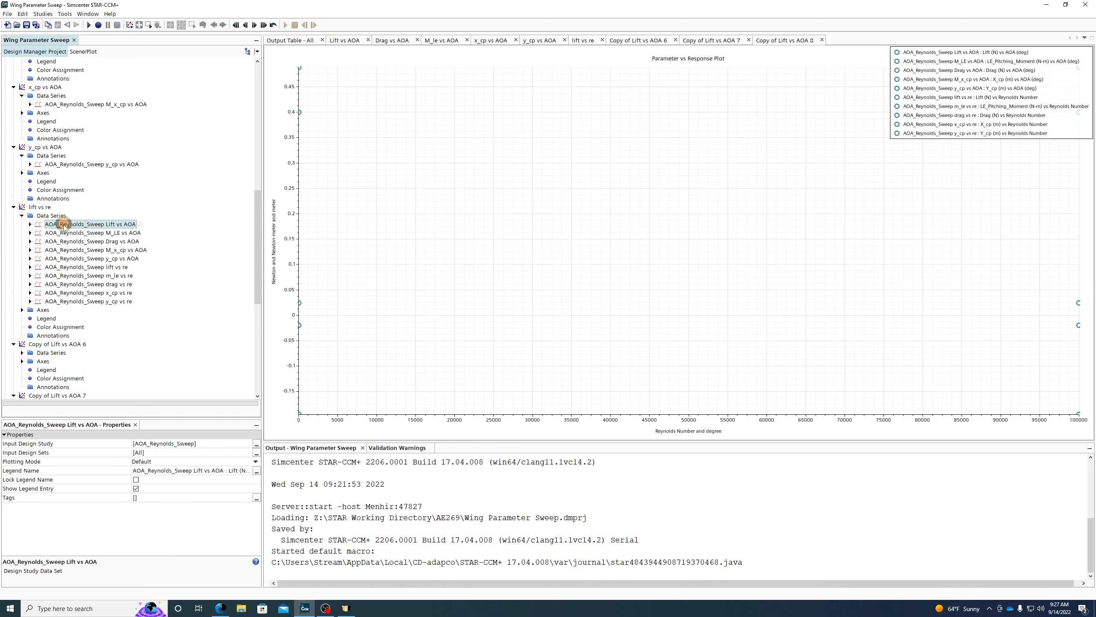
shift+click(105, 302)
ctrl+click(107, 267)
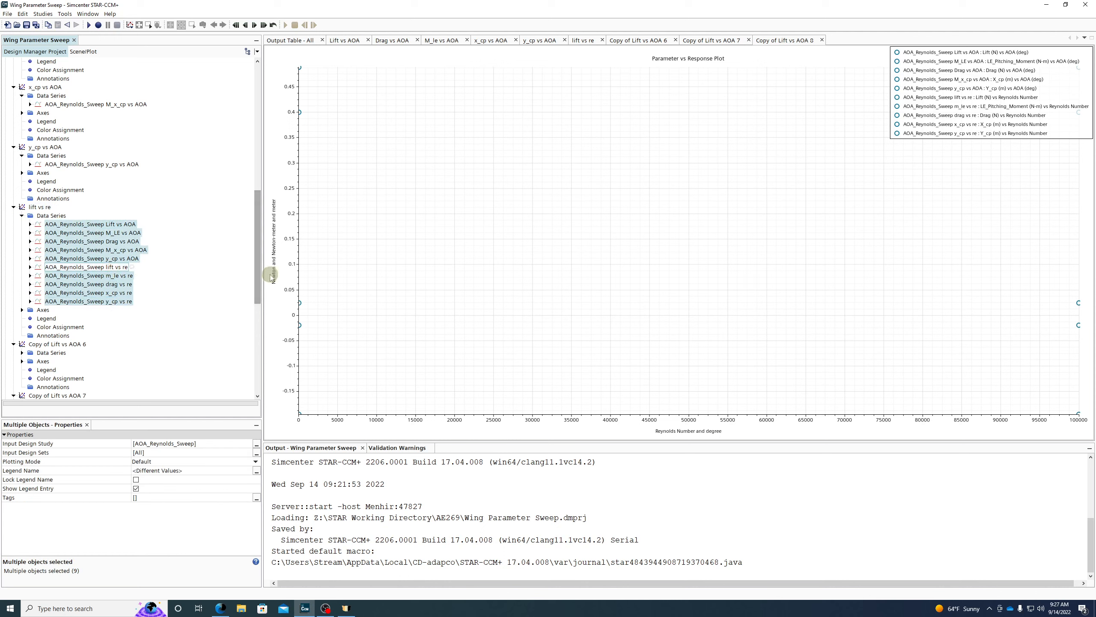
key(Delete)
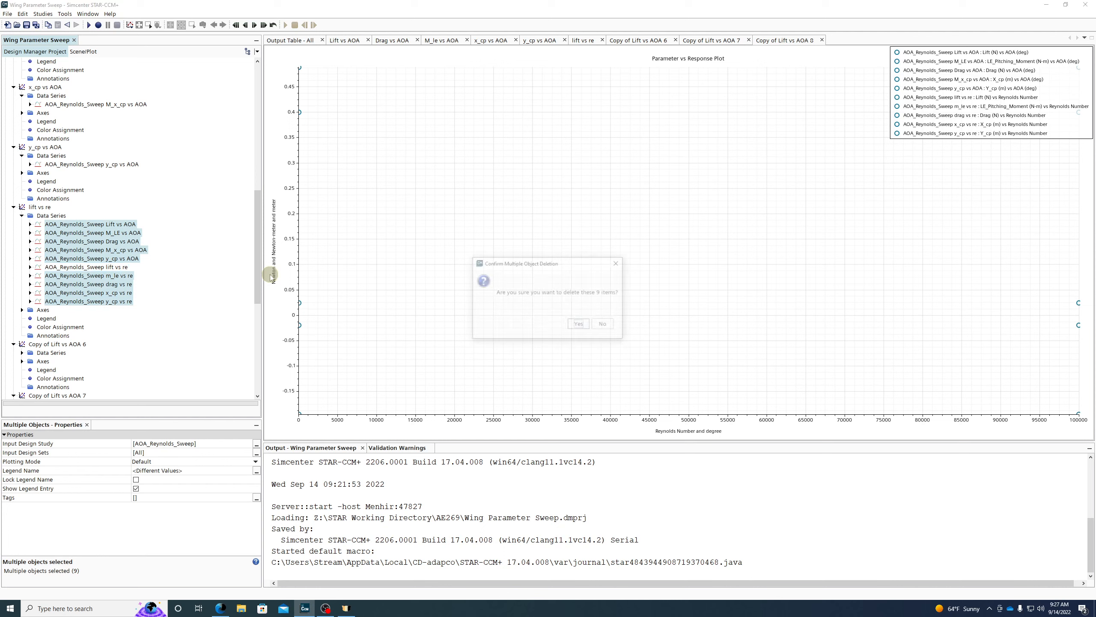
key(Return)
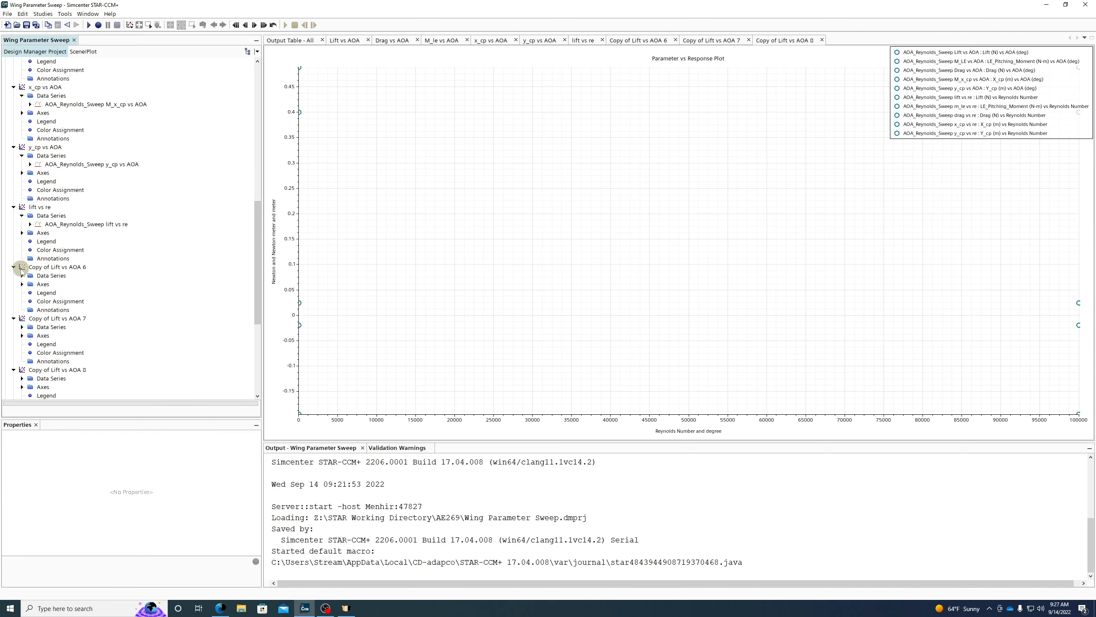
Rename the plot Copy of Lift vs AOA 6 as drag vs re
click(41, 268)
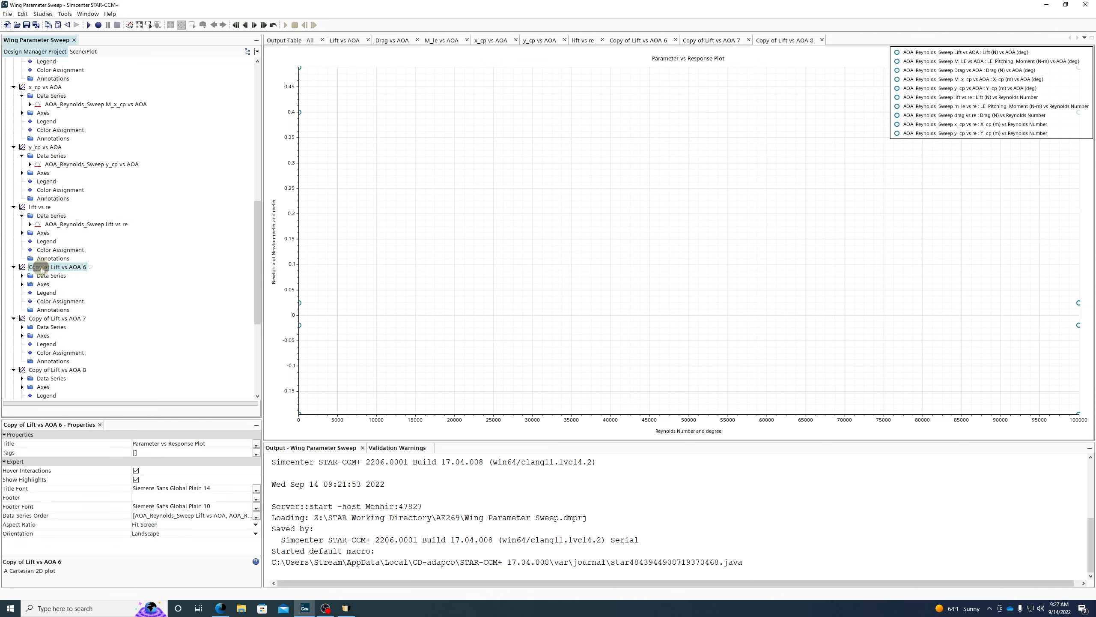
click(41, 267)
text(drag)
key(Return)
text(re)
key(Return)
Delete every data series from the drag vs re plot except AOA_Reynolds_Sweep drag vs re
click(22, 276)
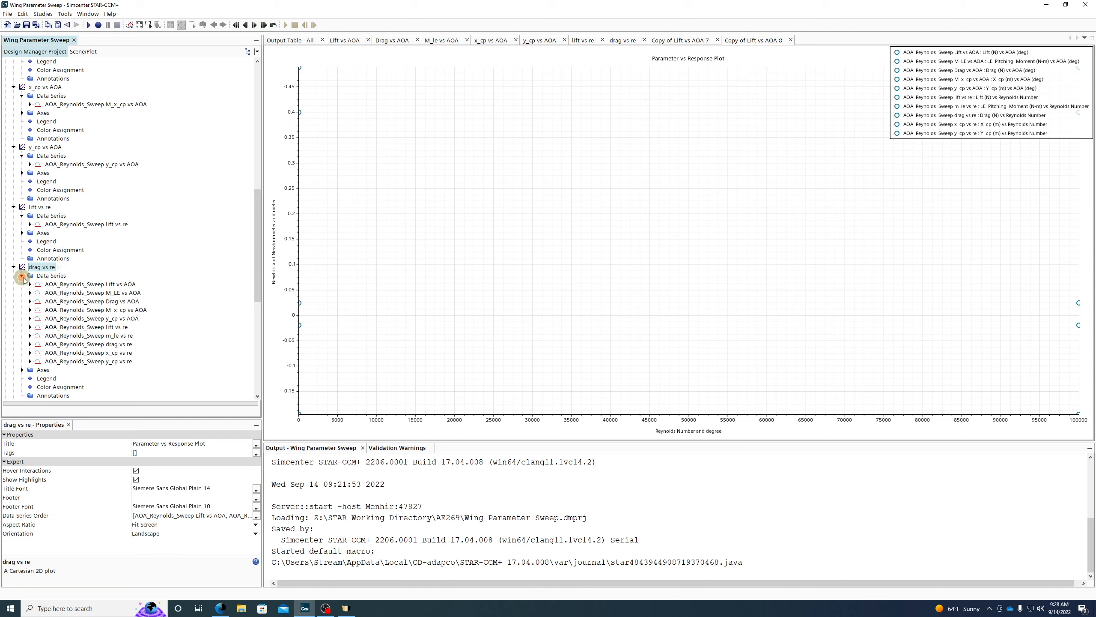
click(73, 285)
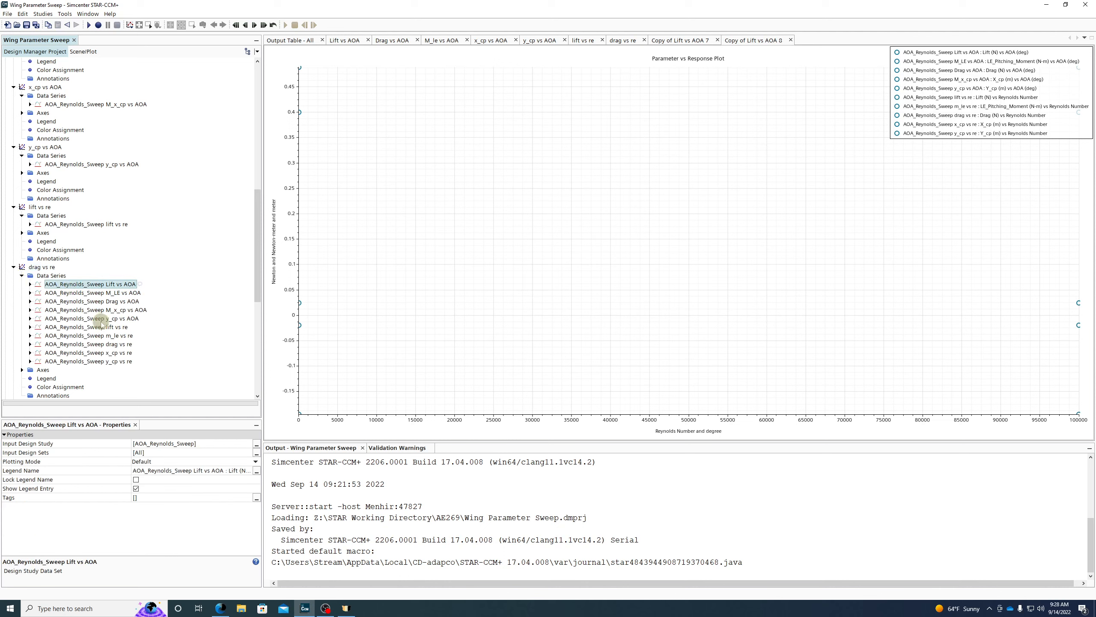
shift+click(102, 361)
ctrl+click(115, 344)
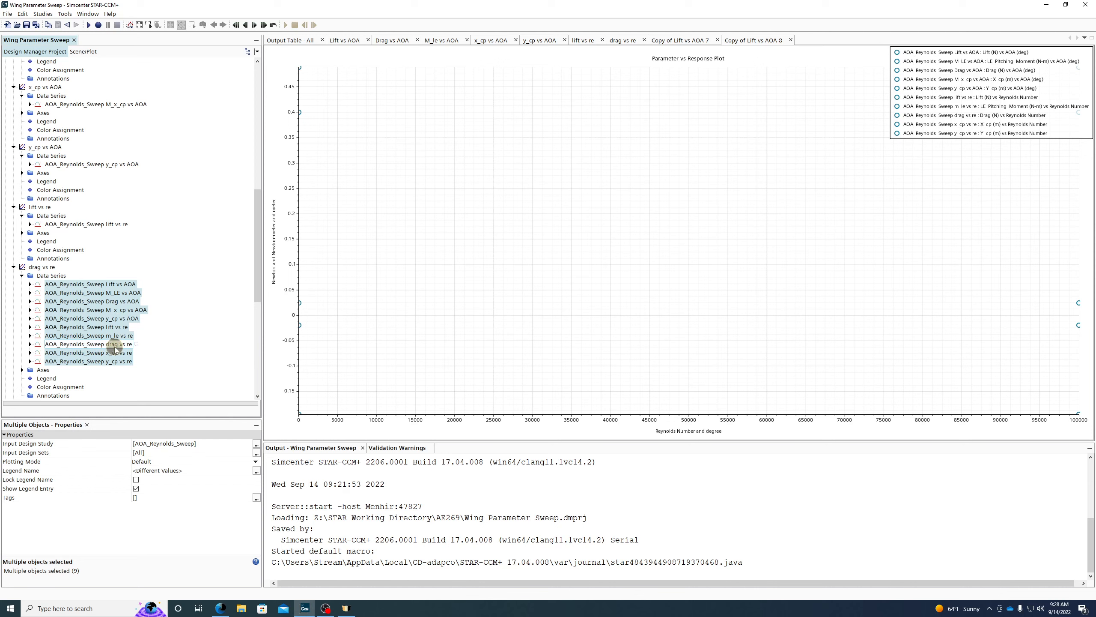
key(Delete)
Delete every data series from the plot Copy of Lift vs AOA 7 except AOA_Reynolds_Sweep m_le vs re
click(14, 327)
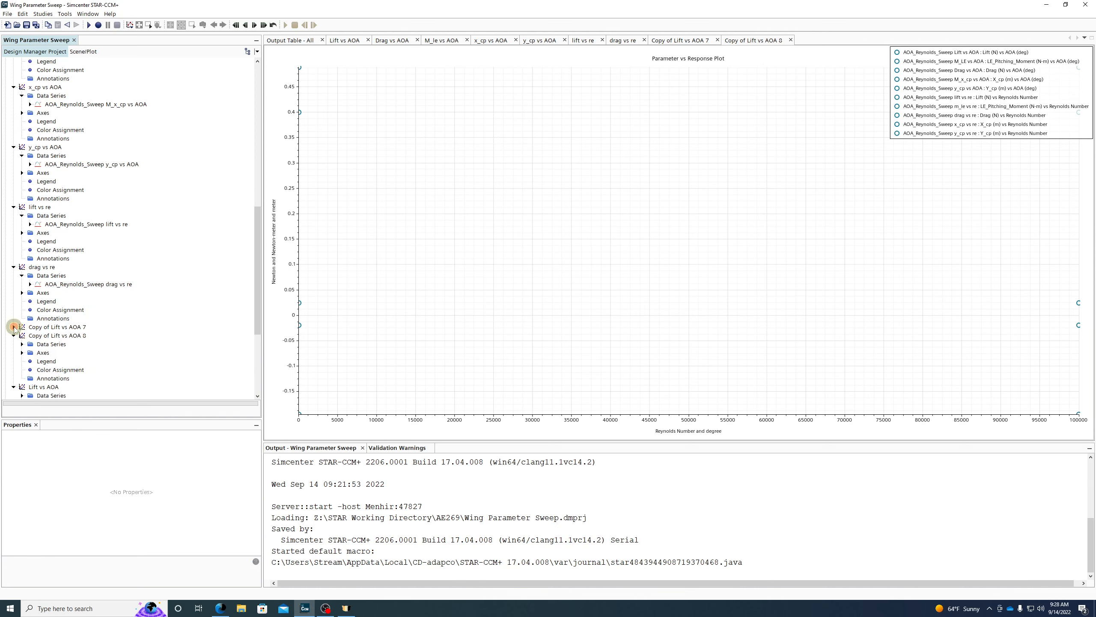
click(14, 327)
click(22, 336)
click(69, 319)
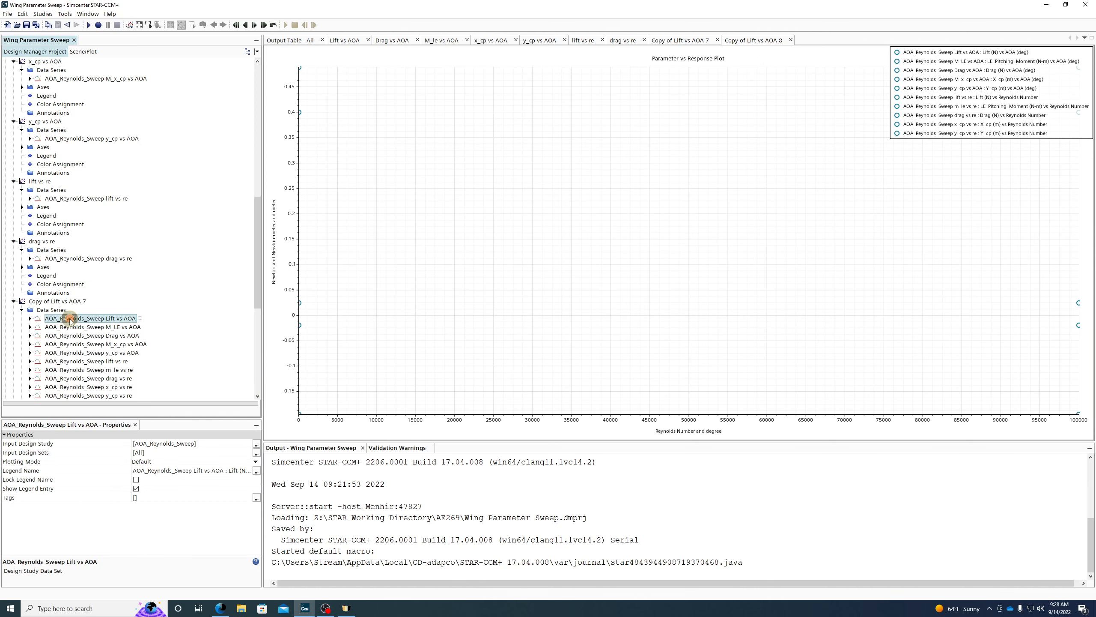
scroll(103, 325, down, 3)
shift+click(108, 318)
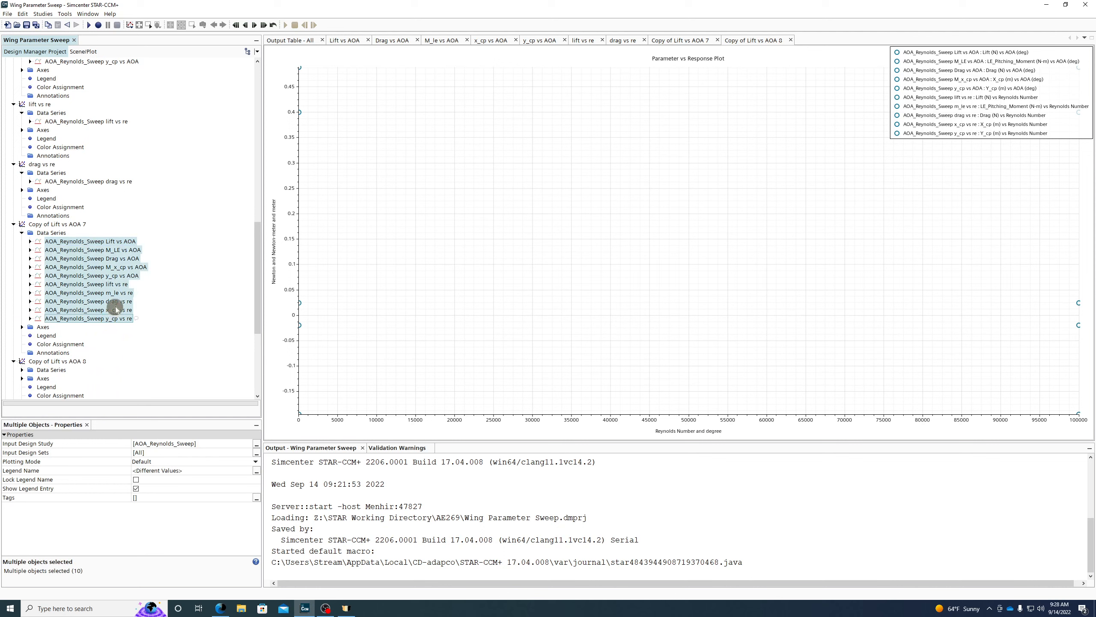
ctrl+click(114, 292)
key(Delete)
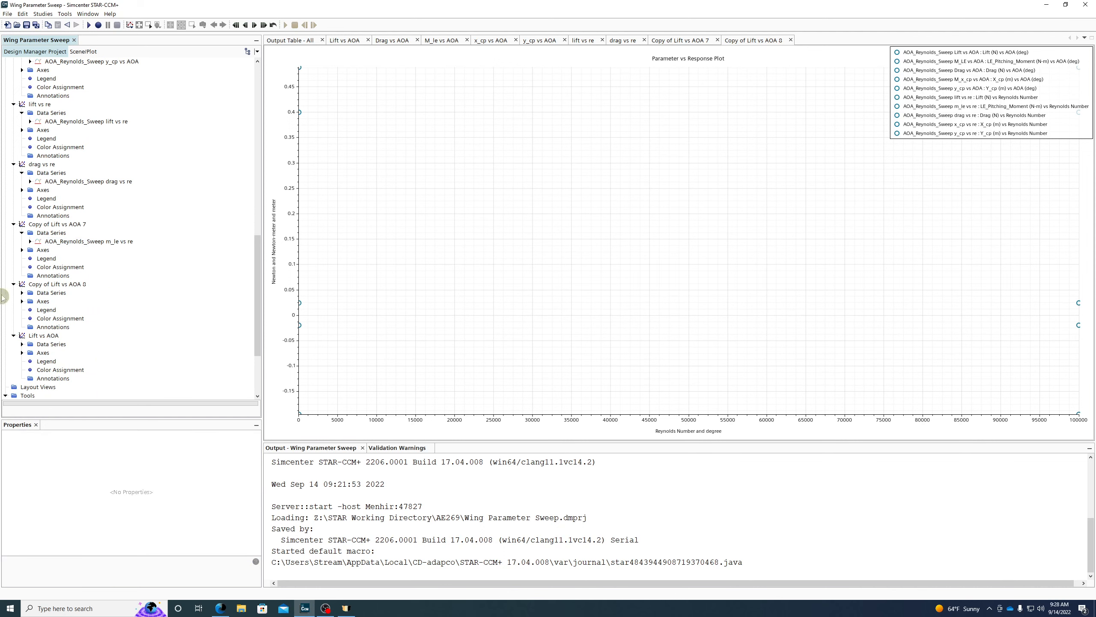
Rename the plot Copy of Lift vs AOA 7 as m_le vs re
click(77, 224)
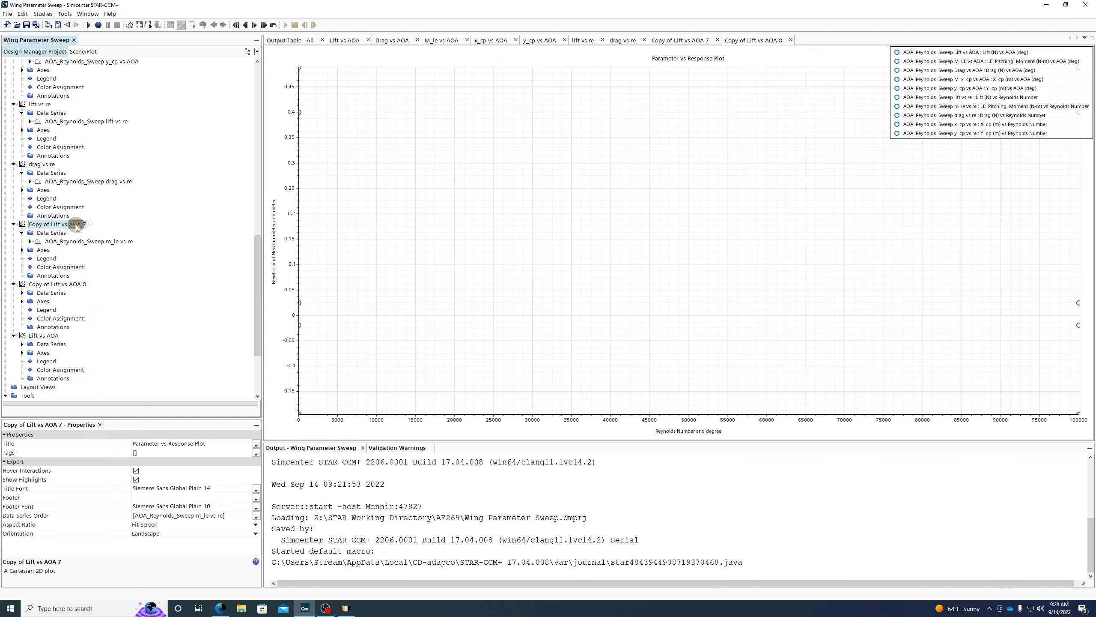
click(76, 224)
text(m_le vs re)
key(Return)
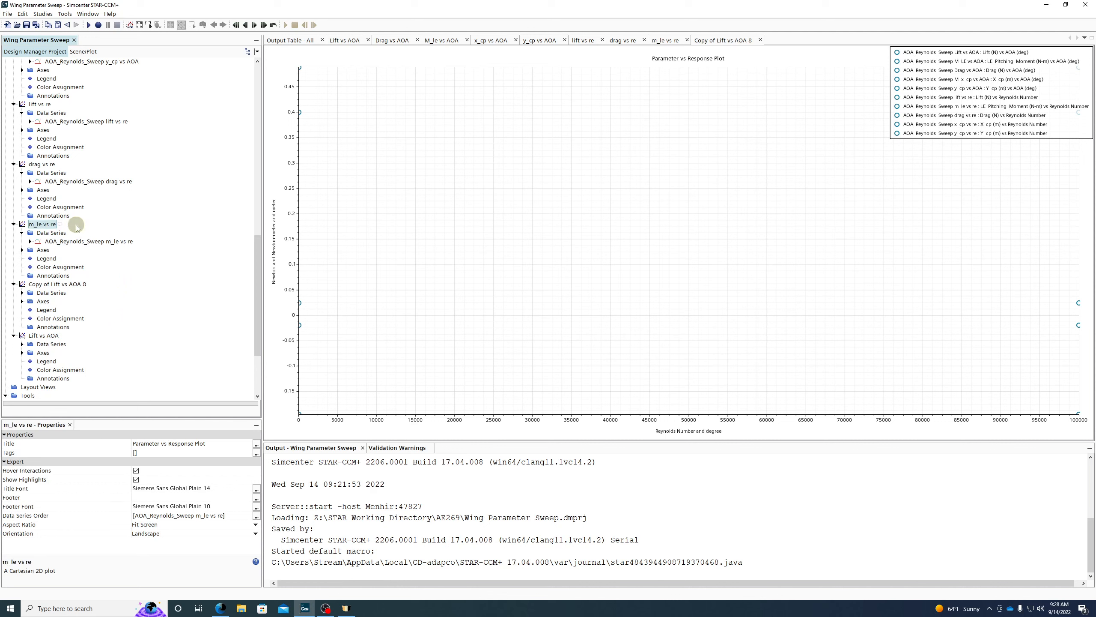
Rename the plot Copy of Lift vs AOA 8 as x_cp vs re
click(49, 285)
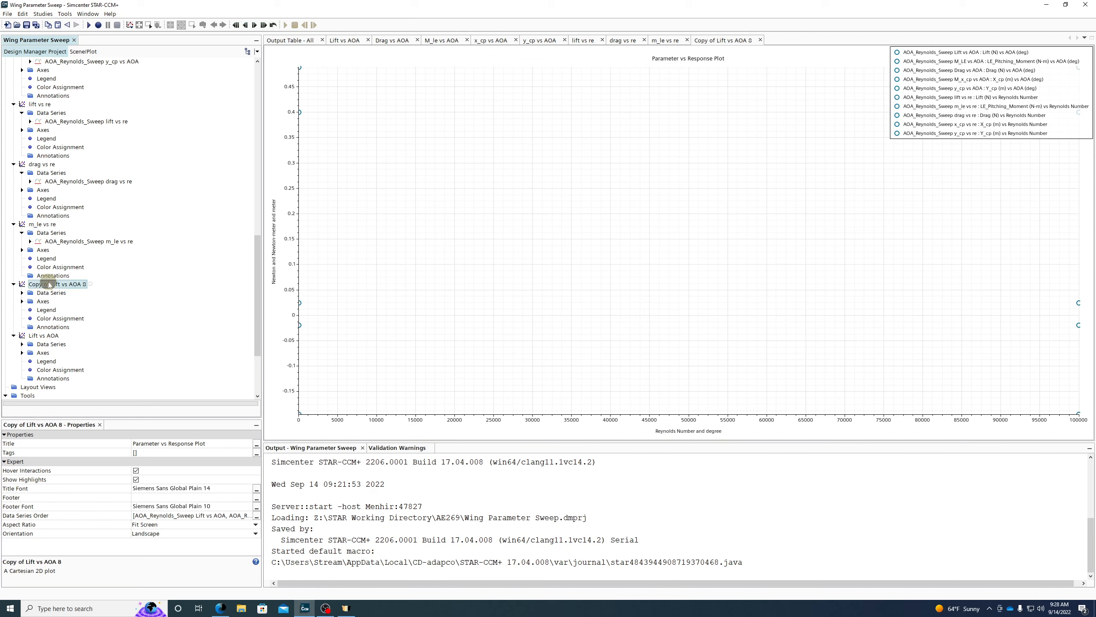
click(49, 284)
text(x_cp vs re)
key(Return)
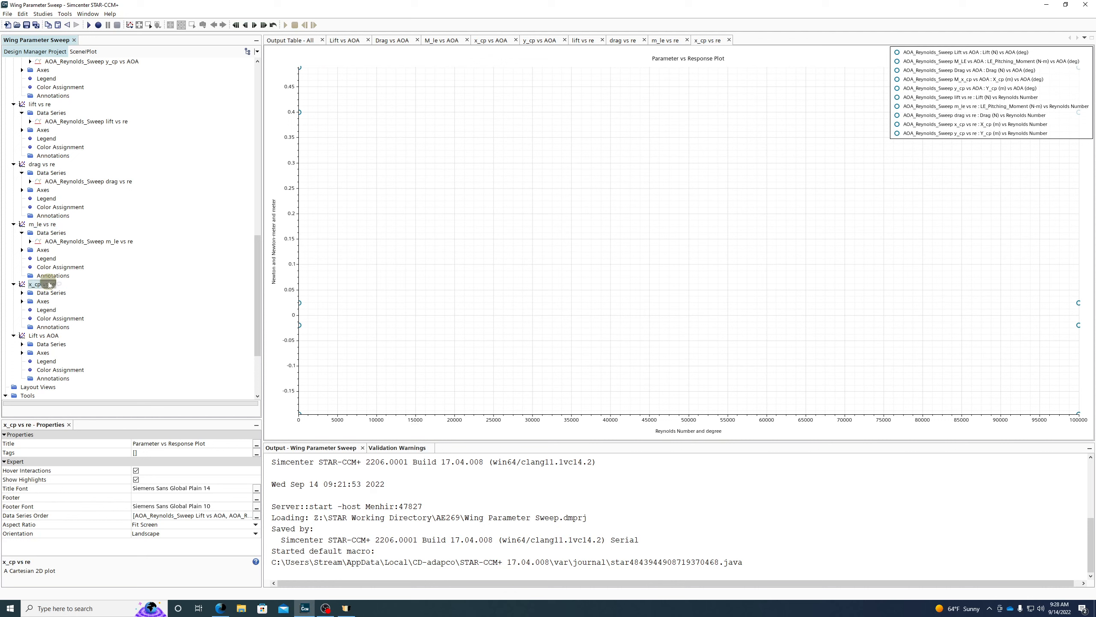
Delete every data series from the x_cp vs re plot except AOA_Reynolds_Sweep x_cp vs re
click(22, 292)
click(73, 301)
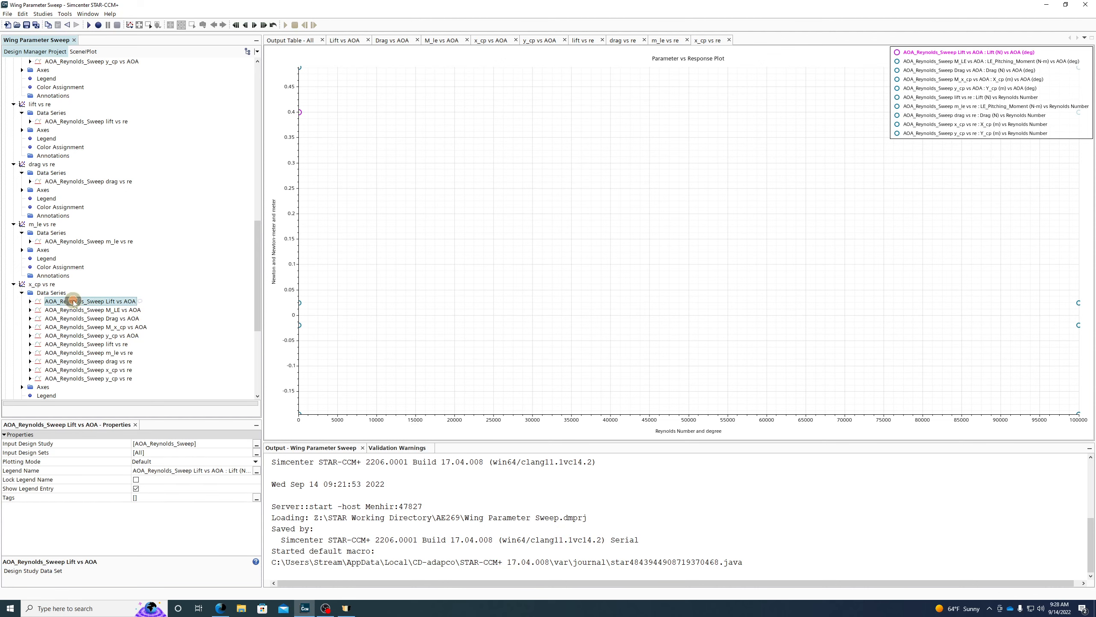
shift+click(95, 378)
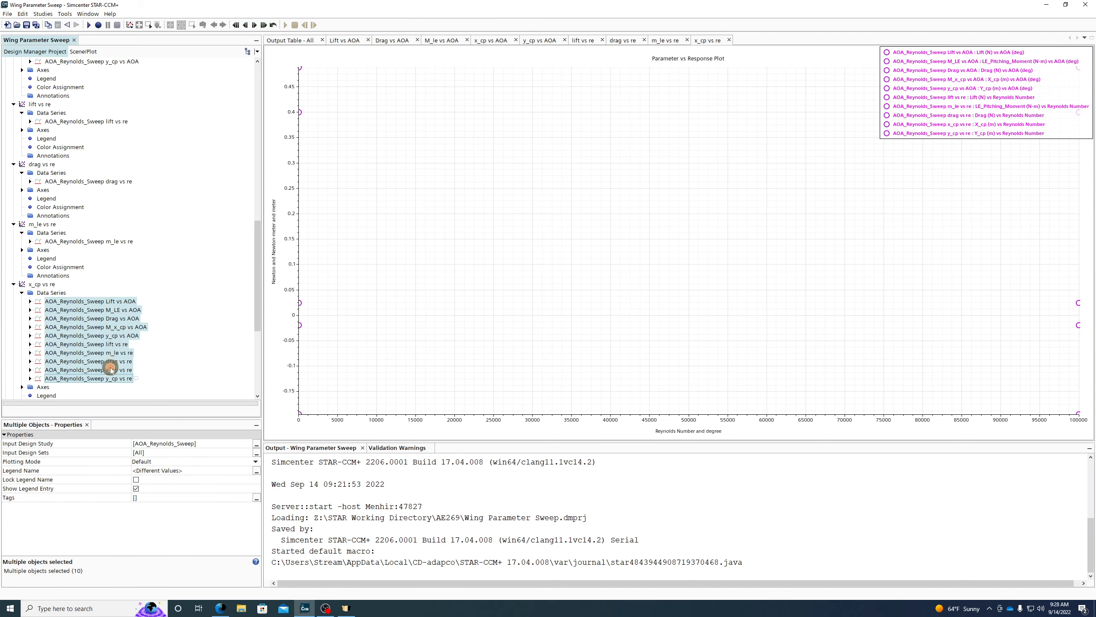
ctrl+click(111, 370)
key(Delete)
key(Return)
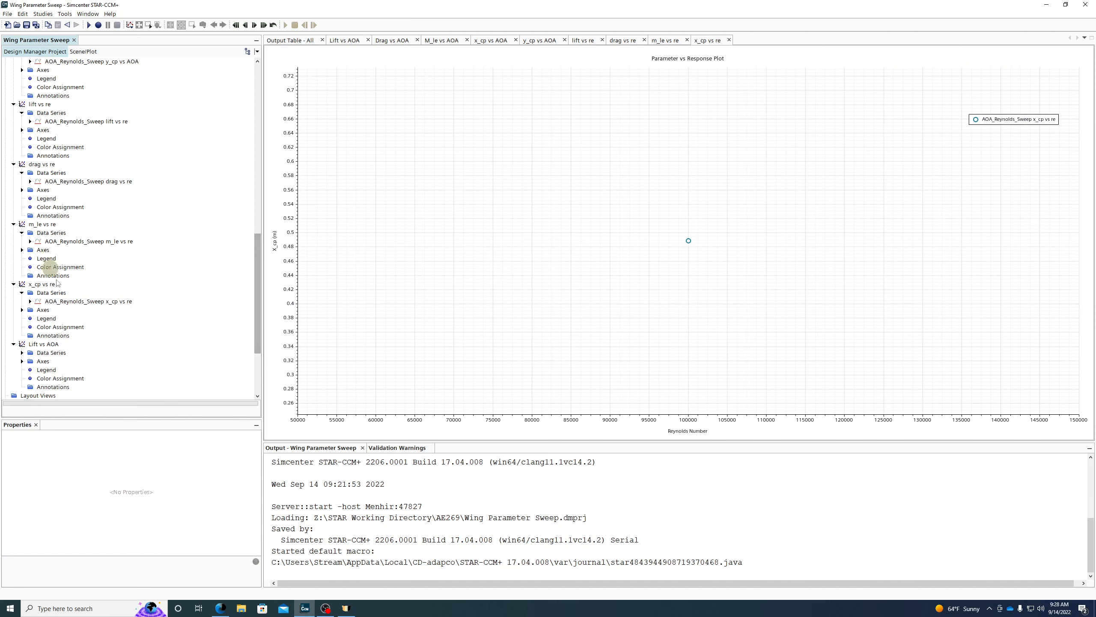
Copy the Lift vs AOA plot and paste one more duplicate into the Plots node
scroll(82, 298, up, 7)
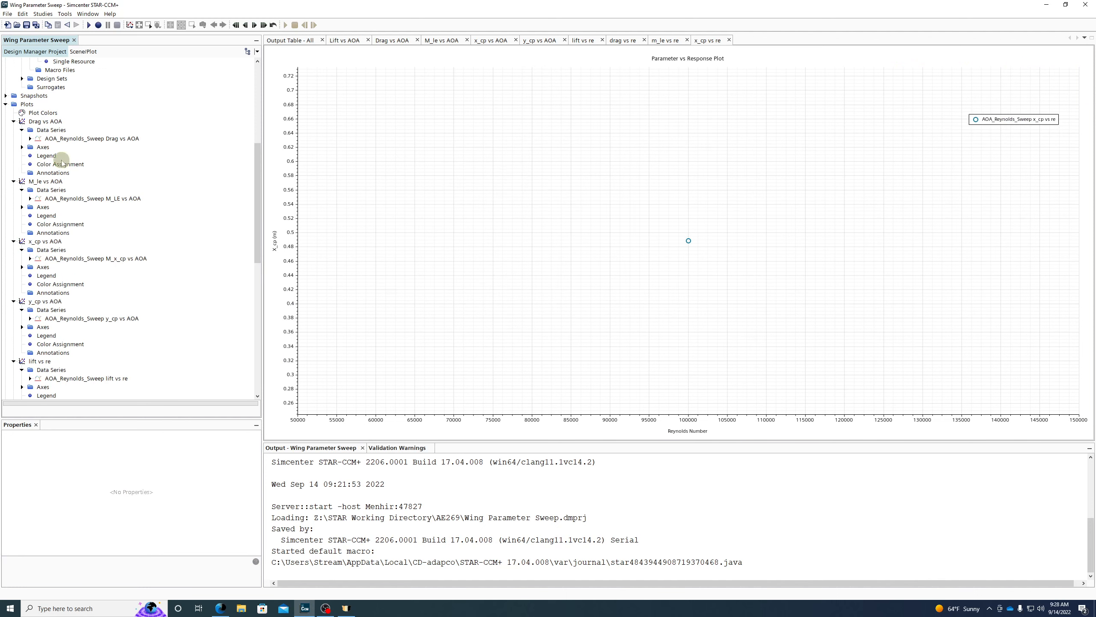
scroll(82, 208, down, 11)
click(39, 232)
scroll(39, 232, up, 18)
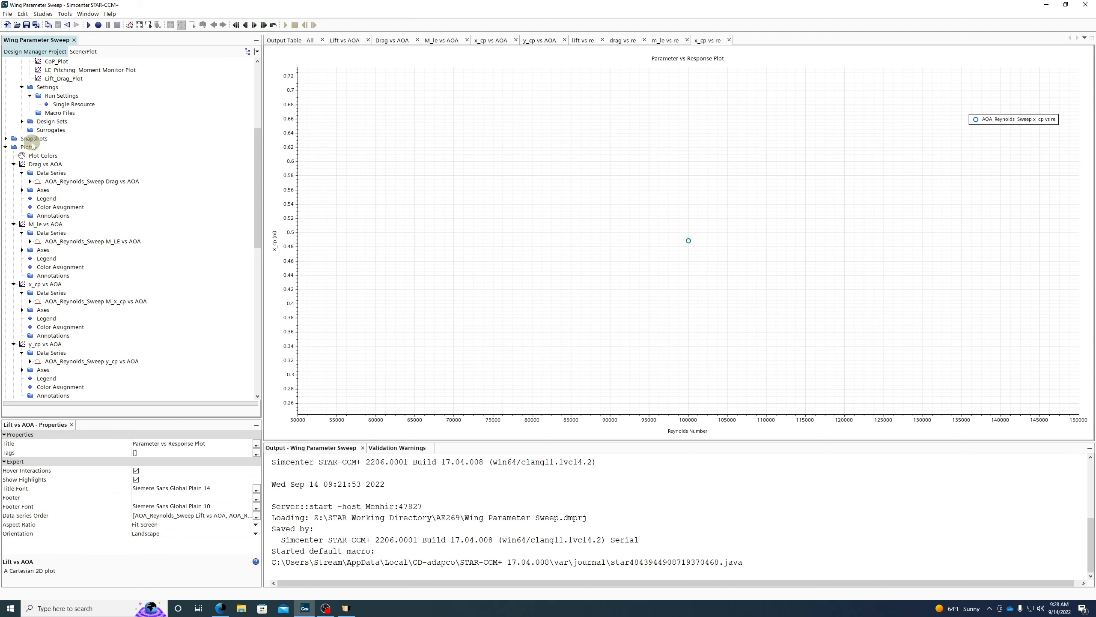
click(26, 147)
key(ctrl+v)
Rename the plot Copy of Lift vs AOA as y_cp vs re
scroll(118, 251, down, 10)
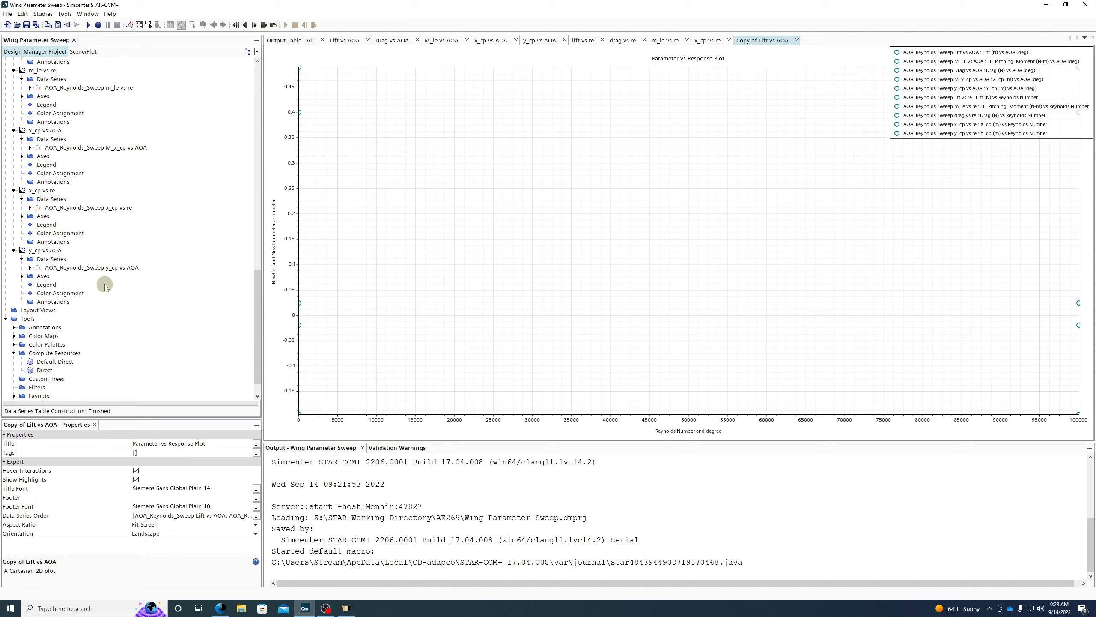
scroll(103, 281, up, 14)
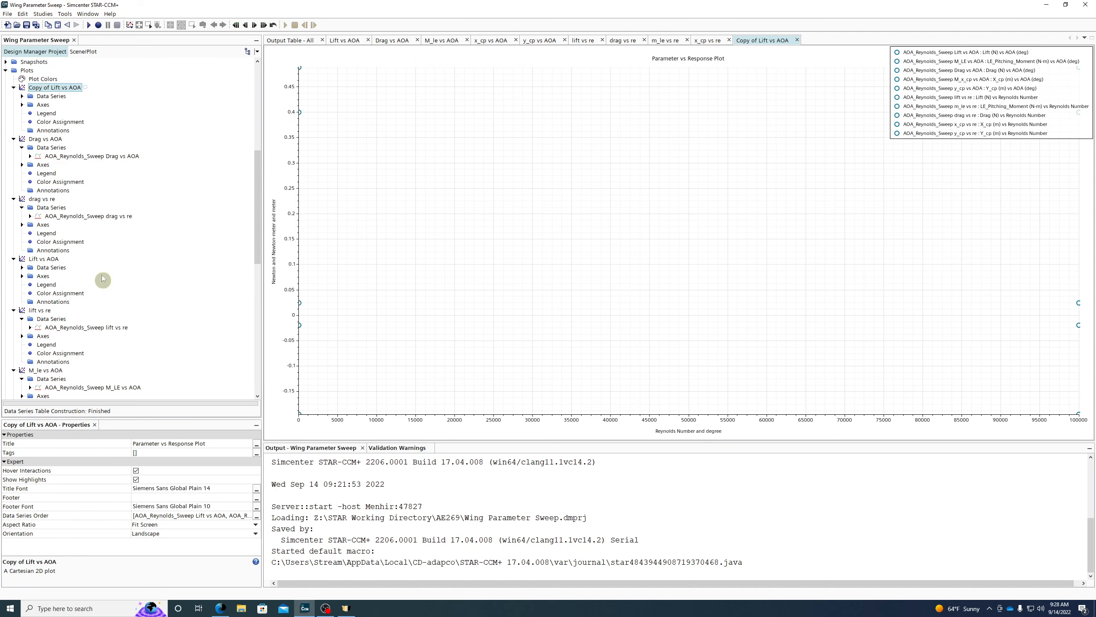
click(55, 88)
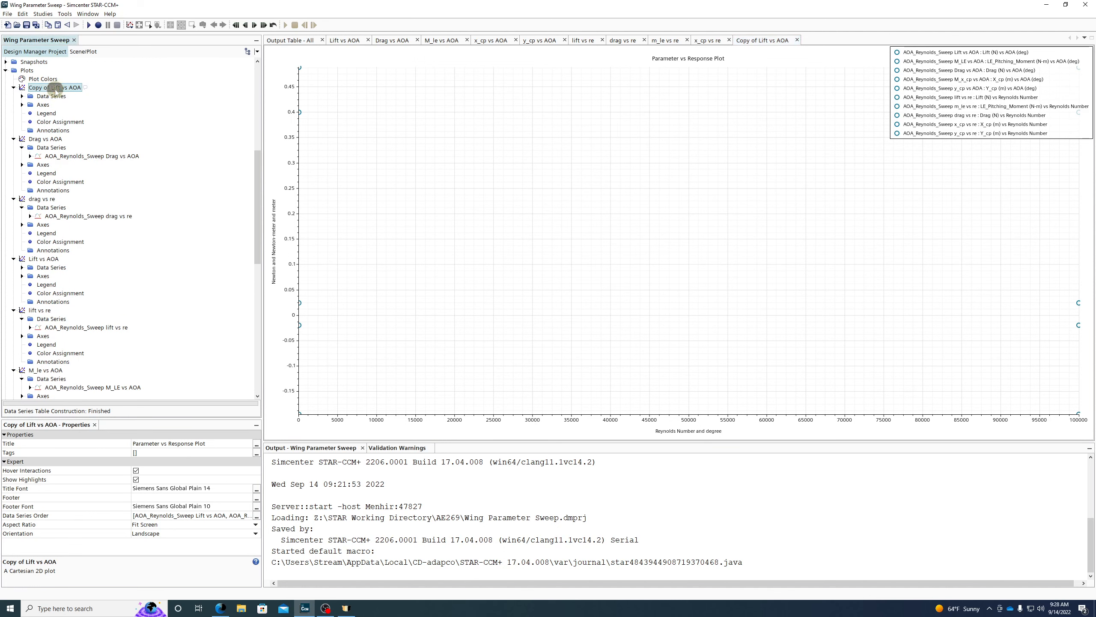
text(y_cp)
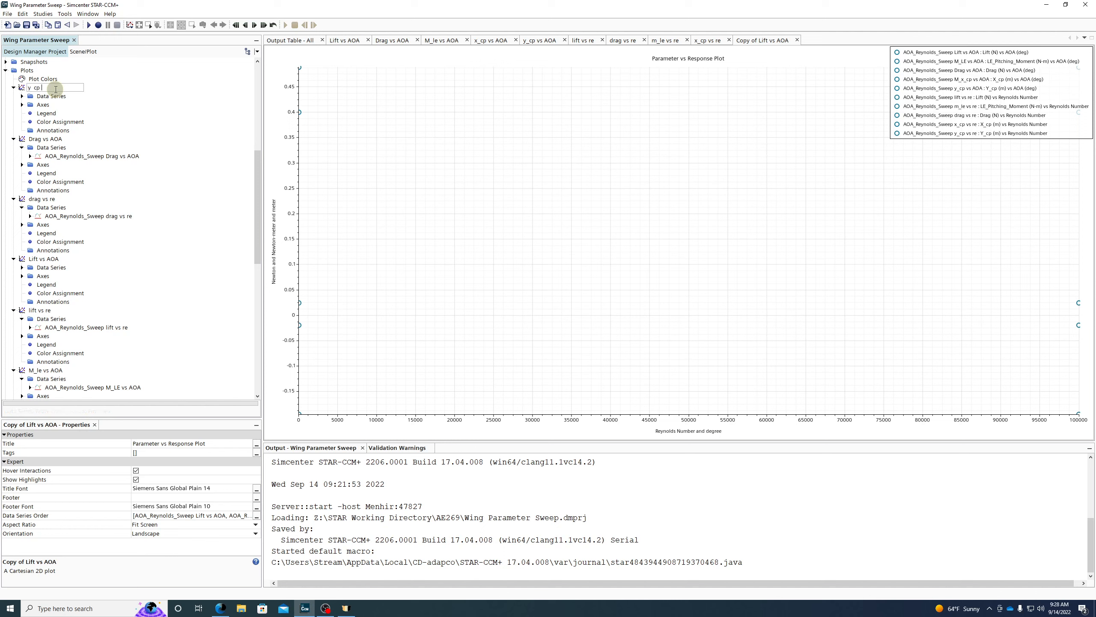
text( vs re)
key(Return)
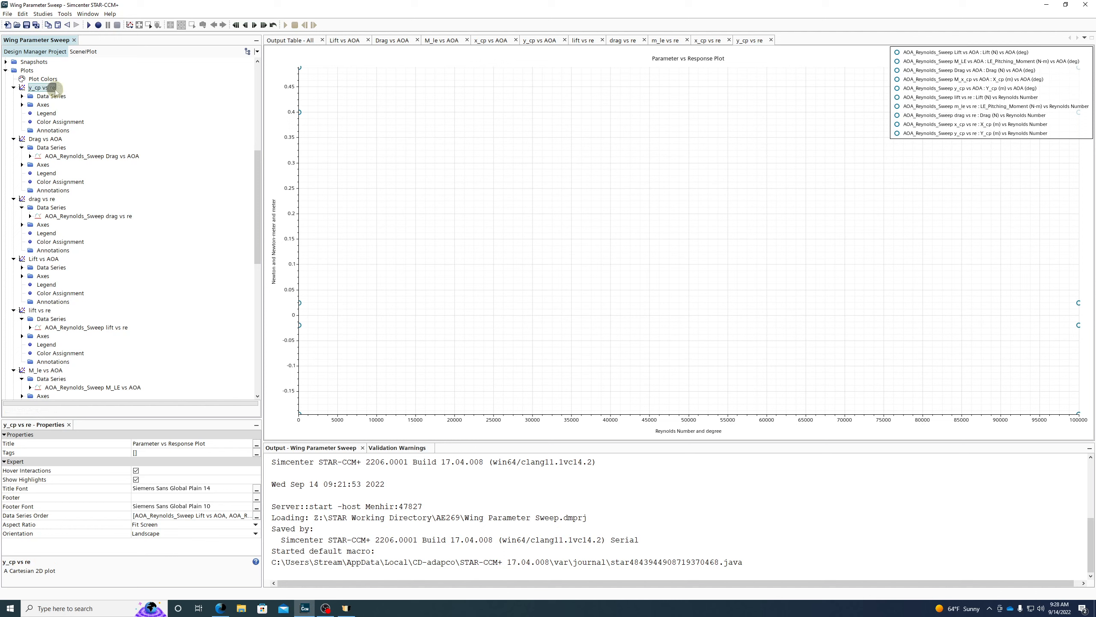
Delete every data series from the y_cp vs re plot except AOA_Reynolds_Sweep y_cp vs re
click(22, 96)
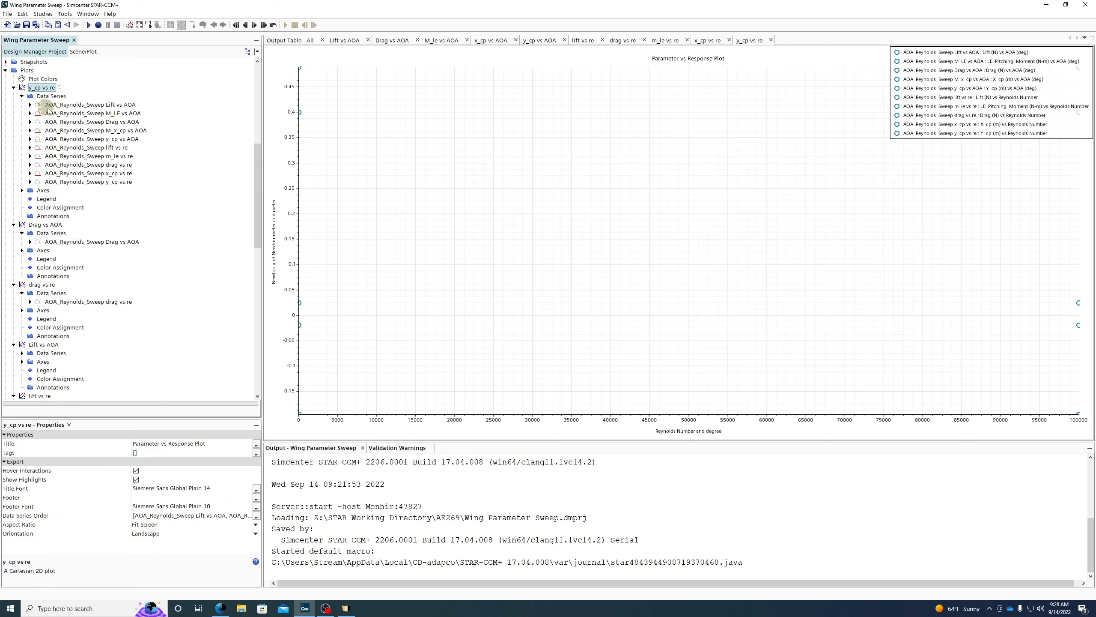
click(69, 105)
shift+click(94, 173)
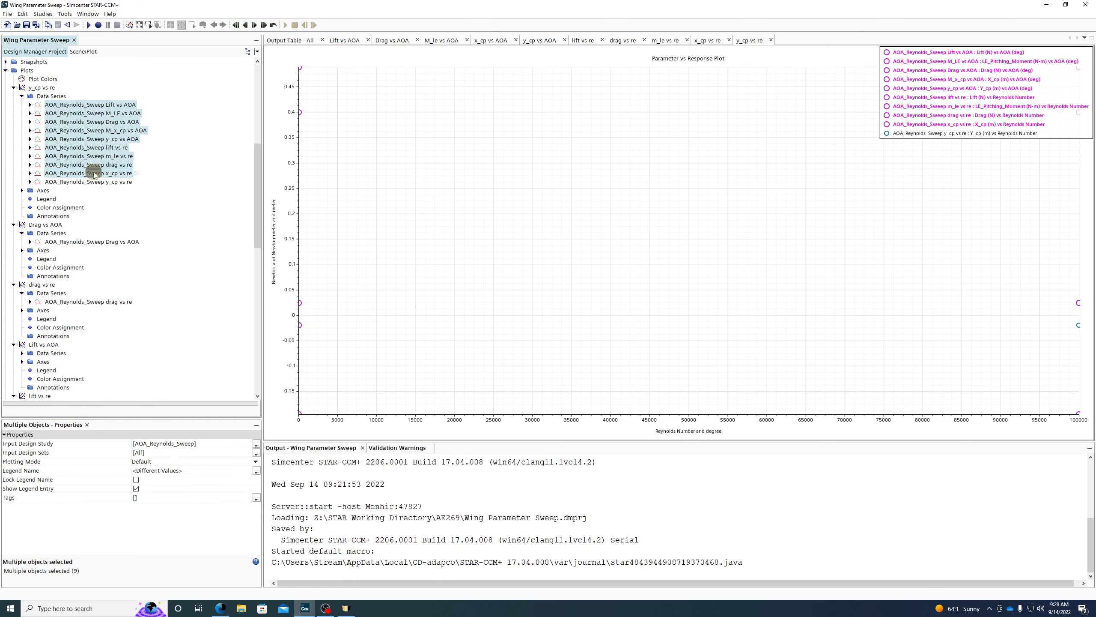
key(Delete)
scroll(96, 179, down, 5)
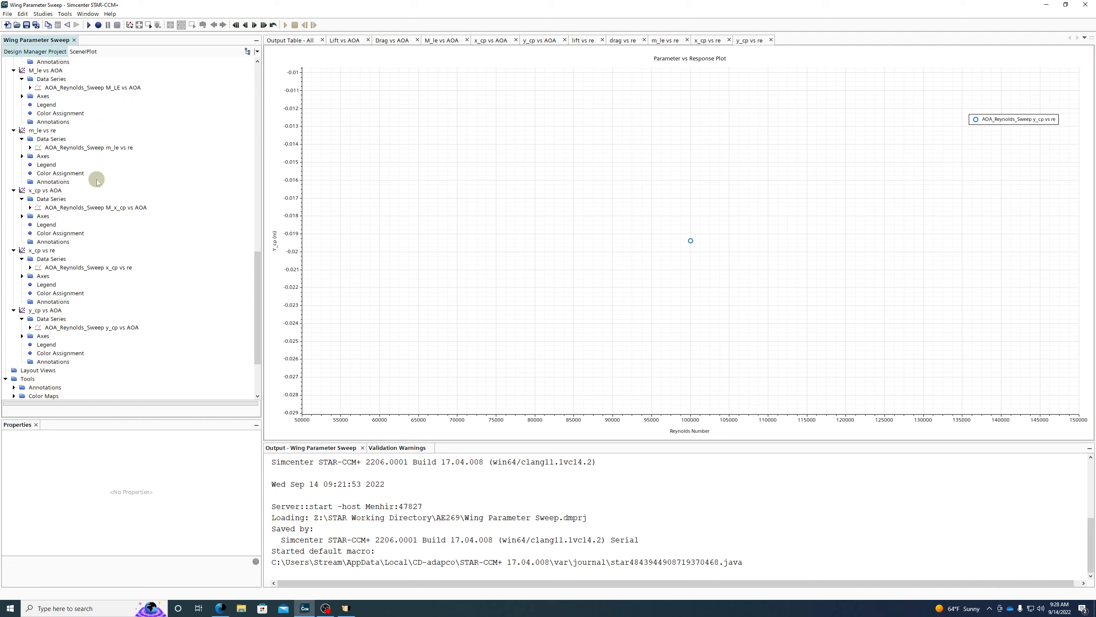
Delete every data series from the Lift vs AOA plot except AOA_Reynolds_Sweep Lift vs AOA
scroll(96, 178, up, 2)
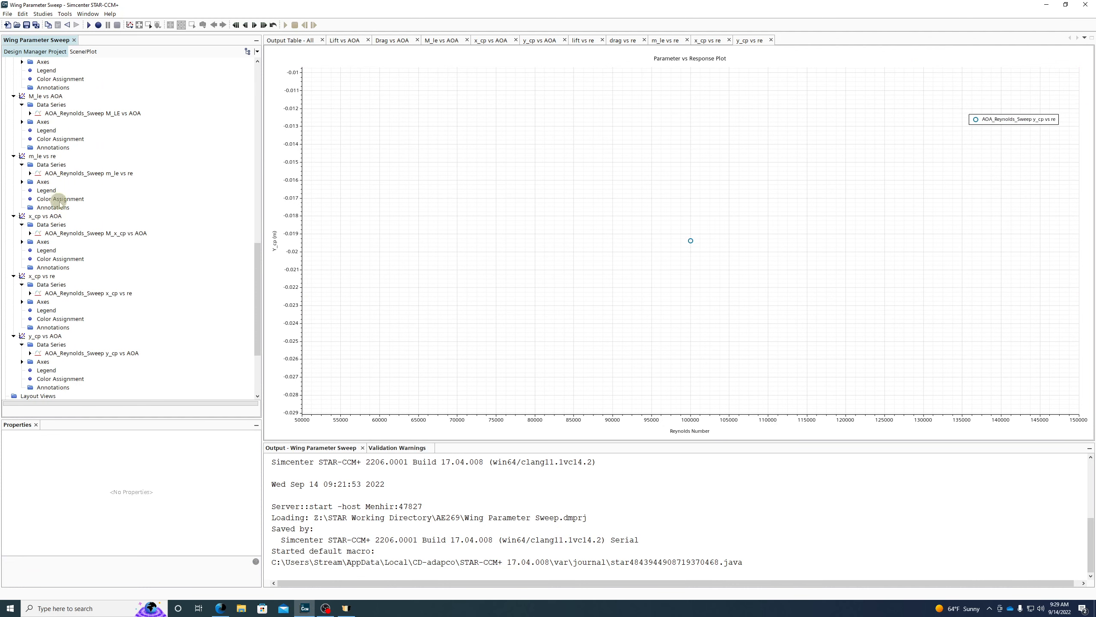
scroll(60, 203, up, 5)
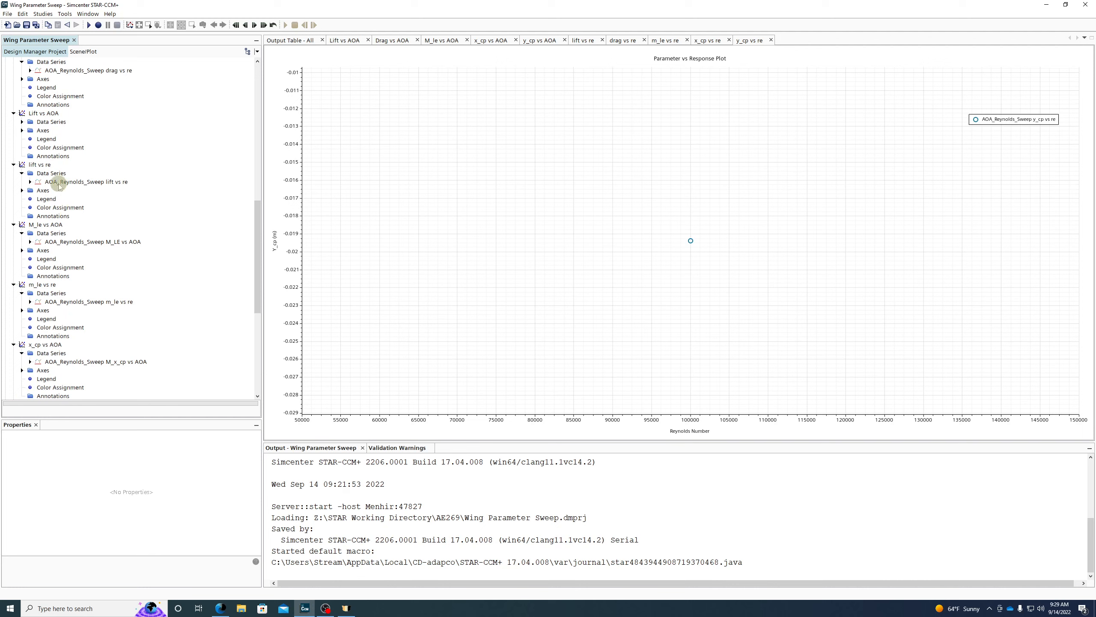
scroll(56, 194, up, 3)
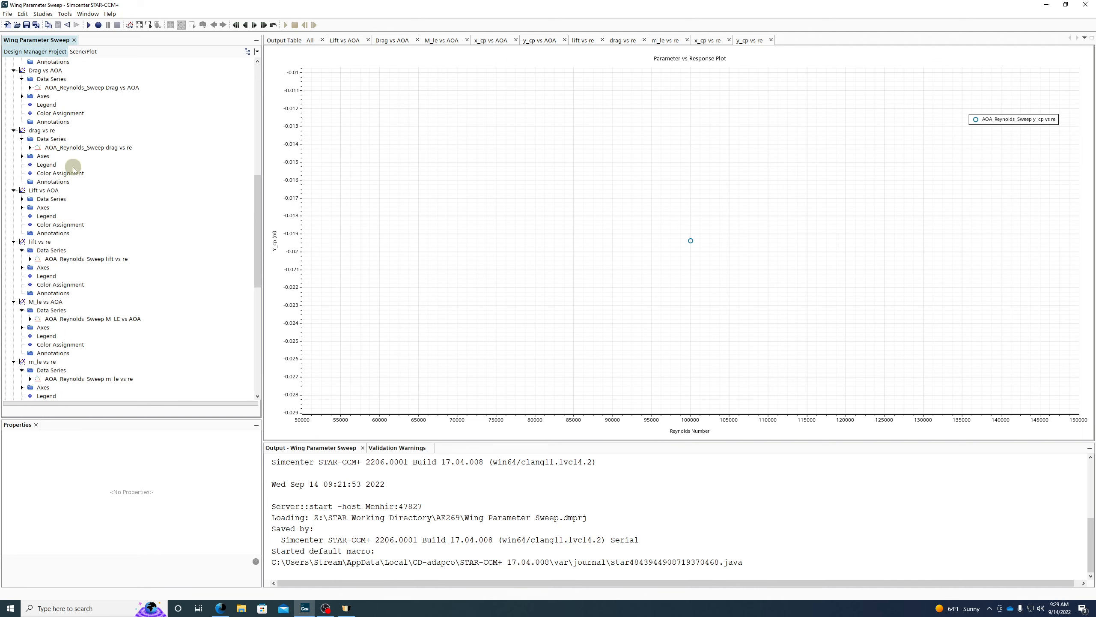
click(21, 199)
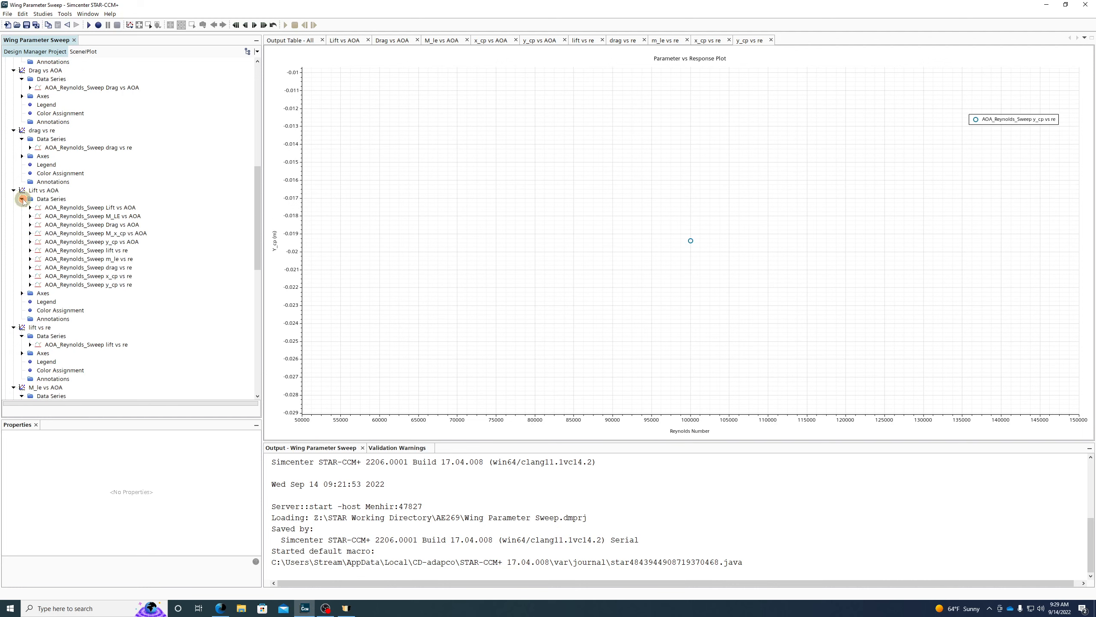
click(72, 216)
shift+click(85, 285)
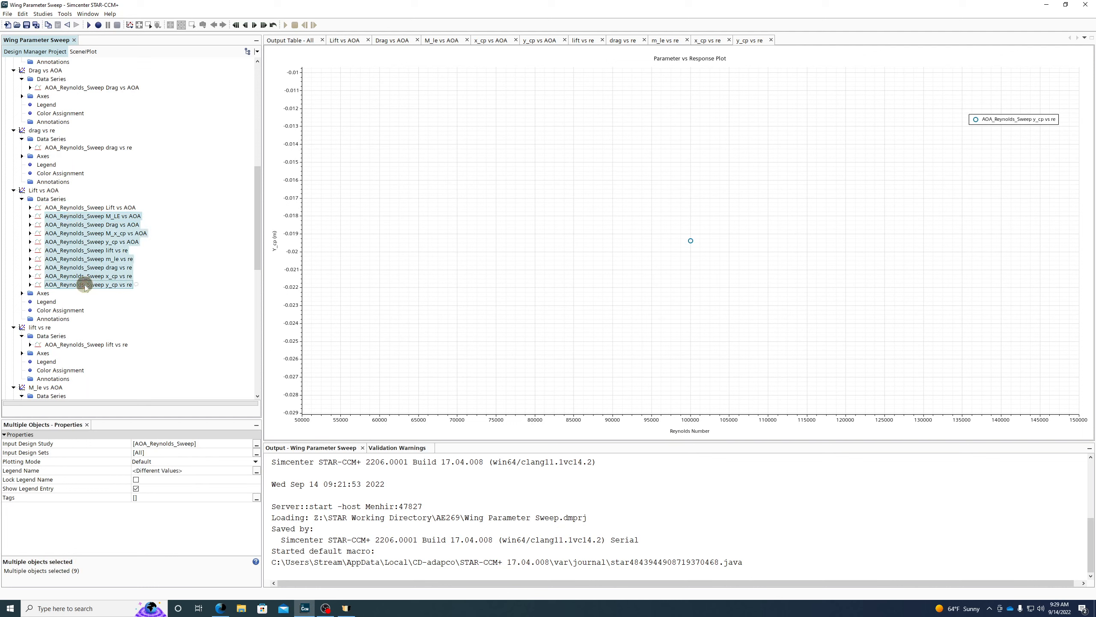
key(Delete)
key(Return)
Save the Wing Parameter Sweep project and run the AOA_Reynolds_Sweep design study
scroll(86, 283, up, 12)
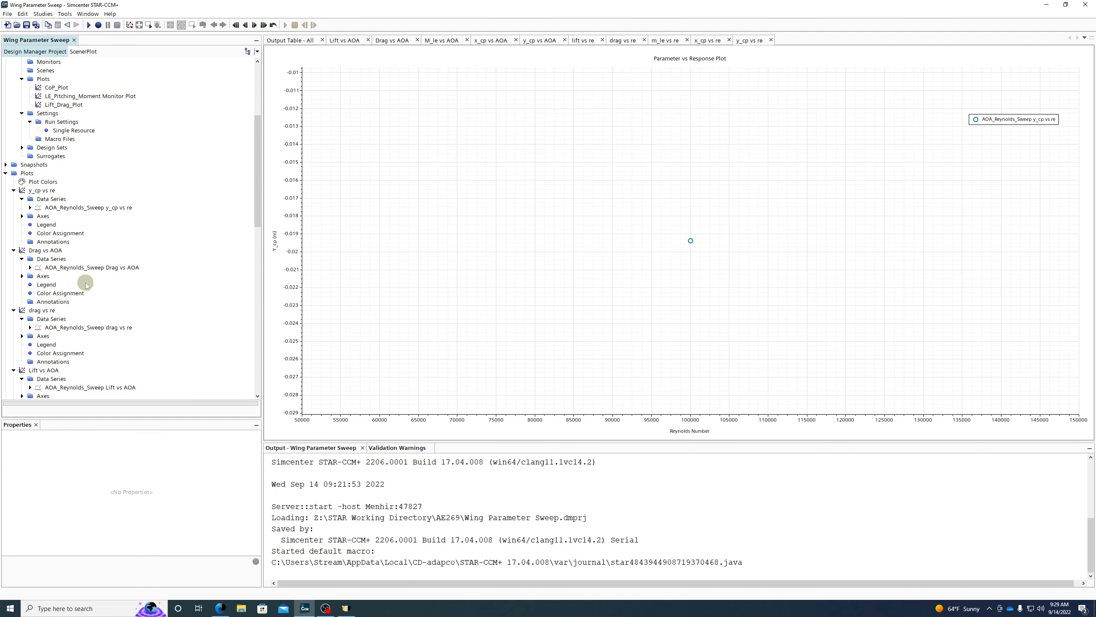
click(26, 24)
click(39, 114)
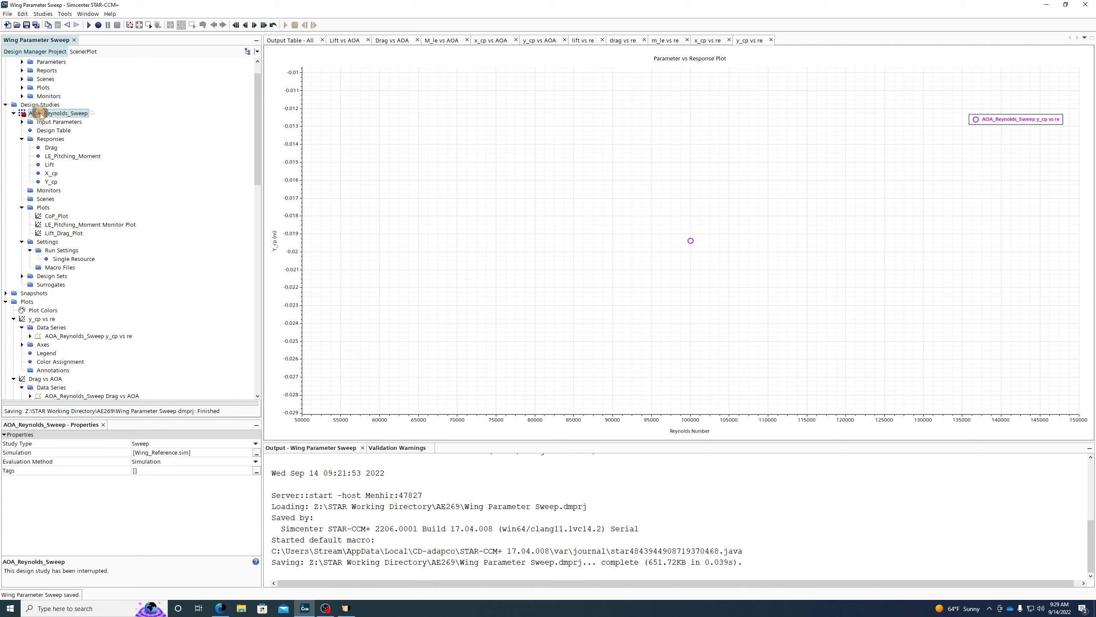
right_click(40, 114)
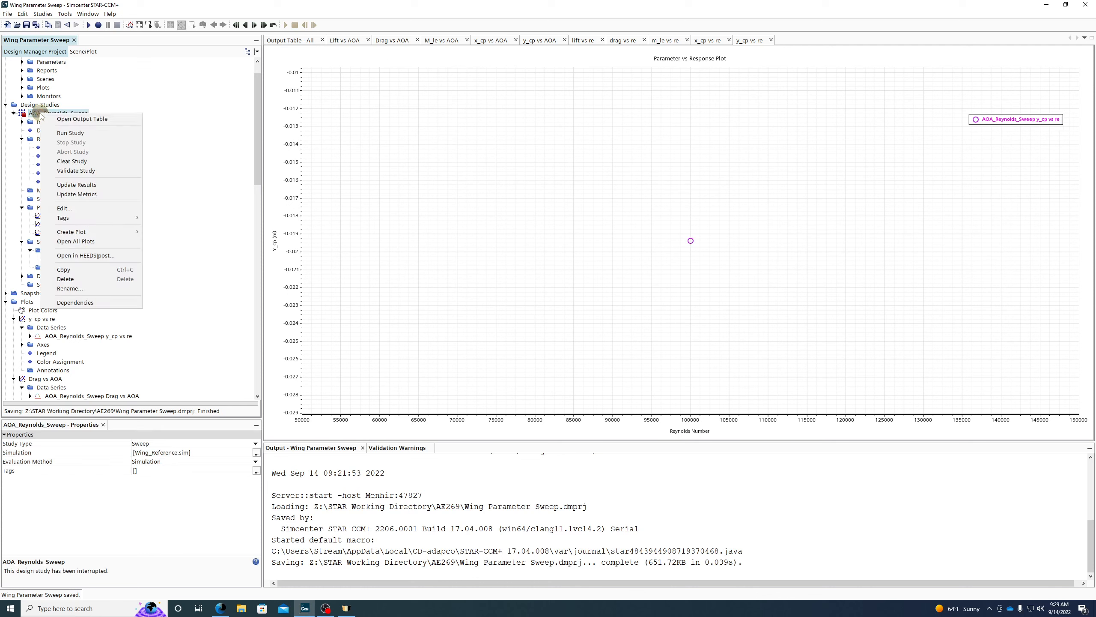
click(77, 134)
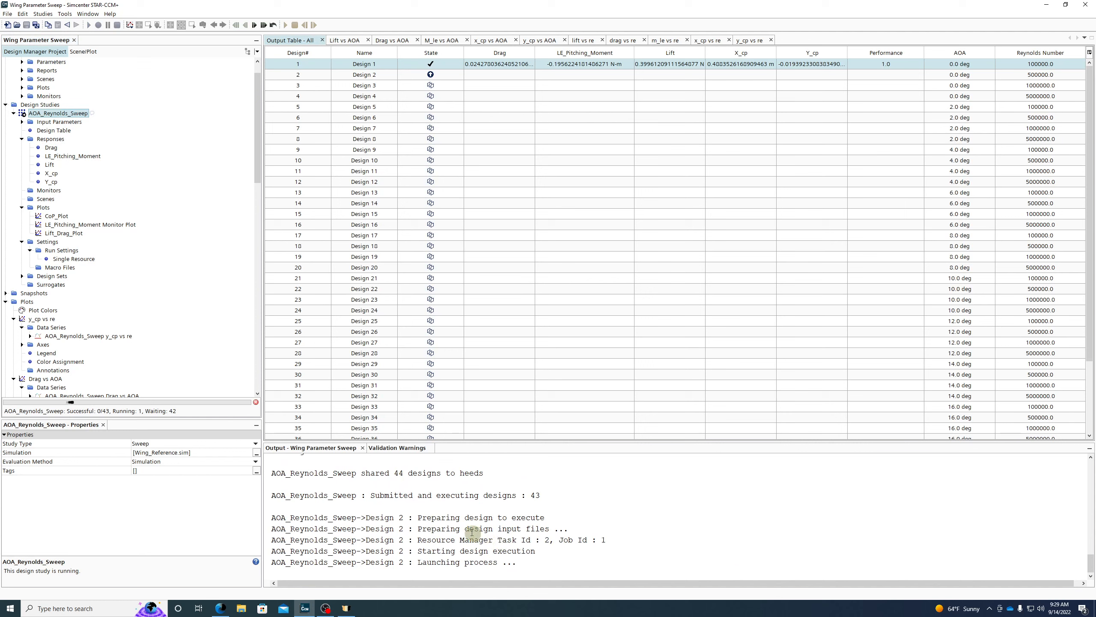
Review the Design 2 preparation, resource manager and launch messages in the output log
drag(430, 529, 579, 529)
drag(439, 540, 662, 540)
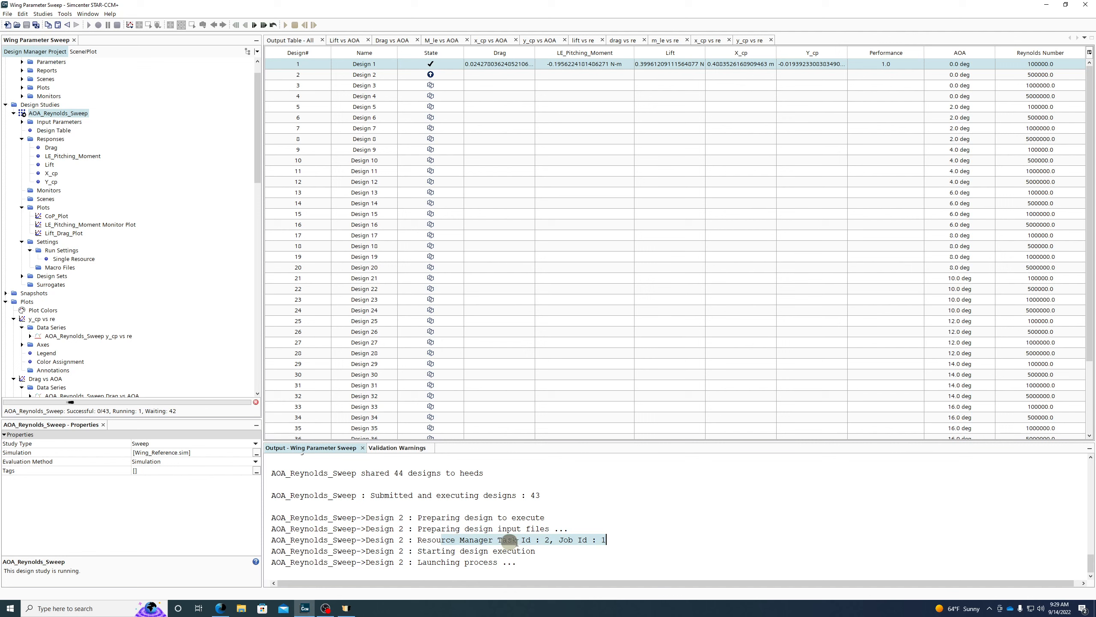
drag(425, 551, 545, 551)
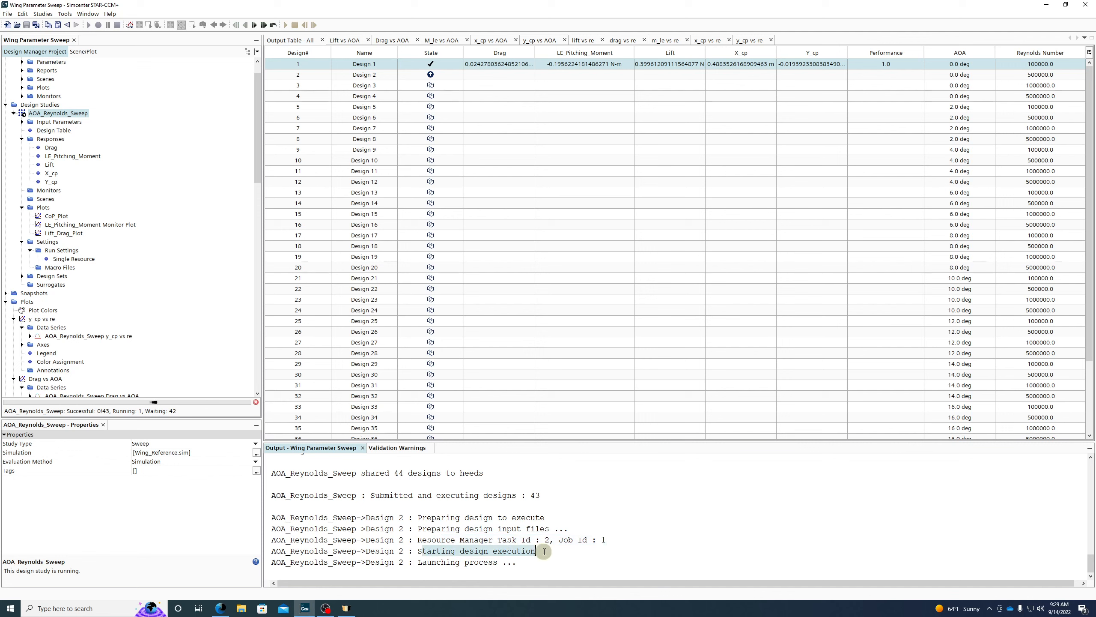
drag(427, 562, 527, 562)
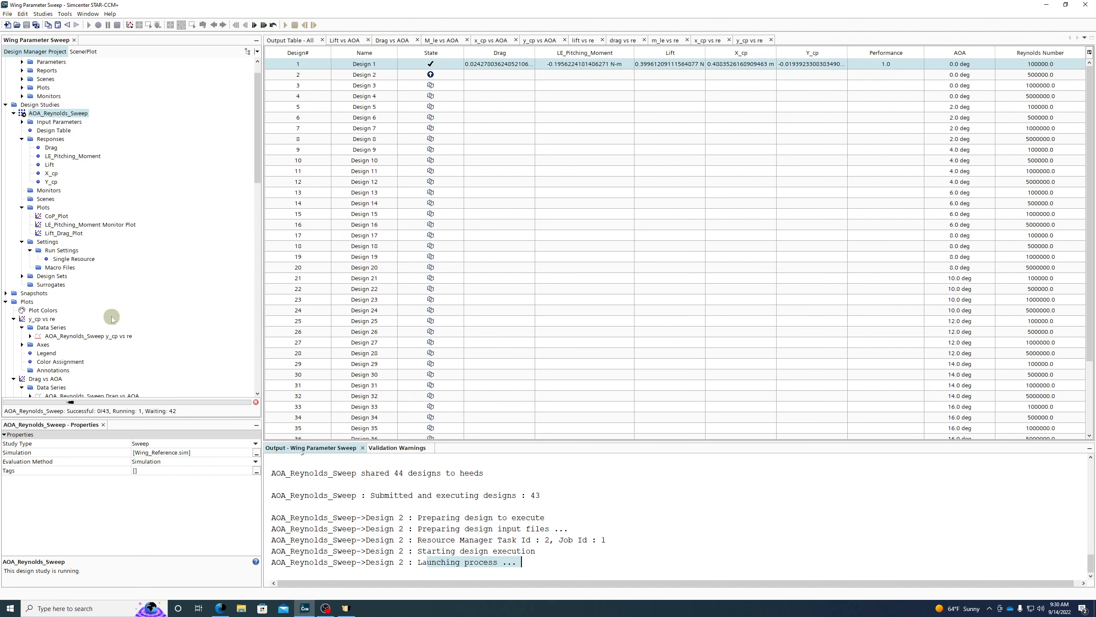
Expand the Snapshots node and inspect the properties of Plot Snapshot, Plot Snapshot 2 and Plot Snapshot 3
scroll(123, 305, down, 20)
scroll(64, 326, up, 15)
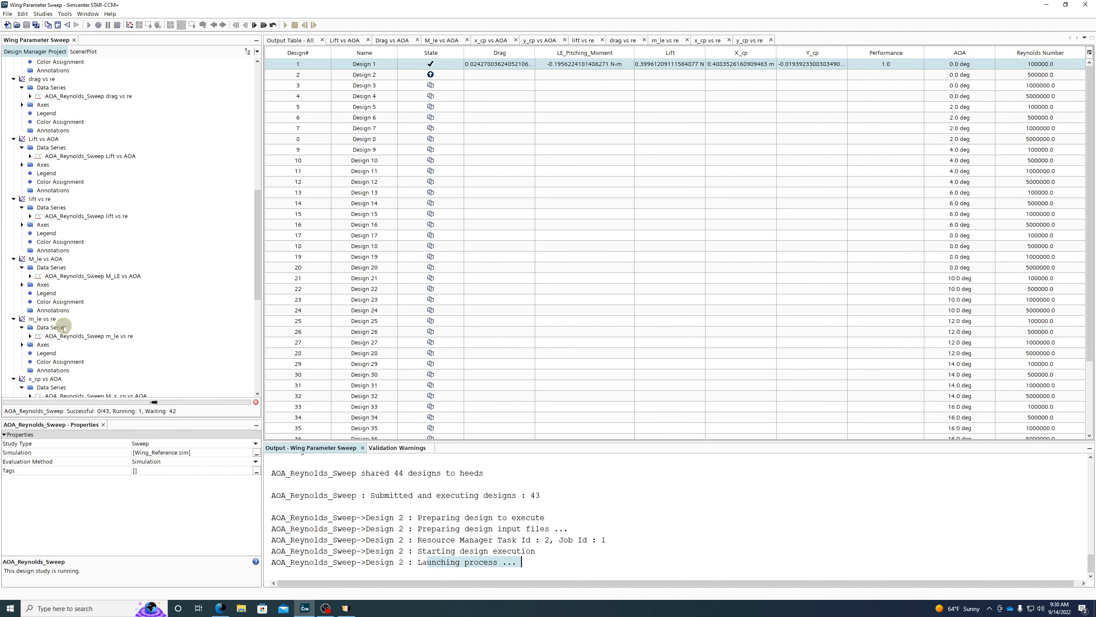
scroll(36, 262, up, 4)
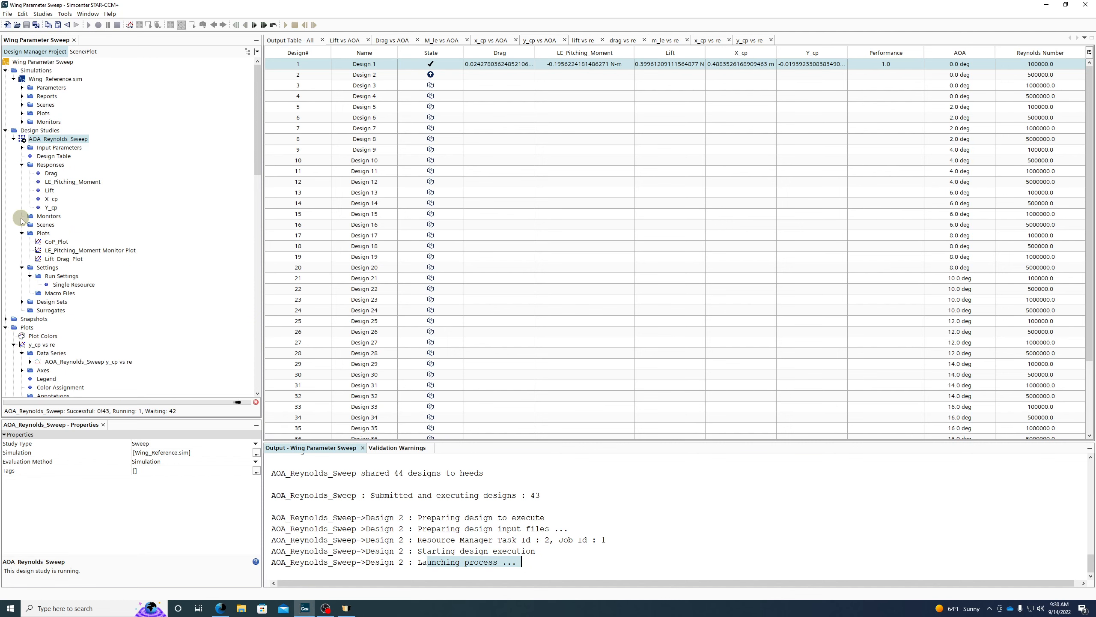
click(6, 319)
click(39, 328)
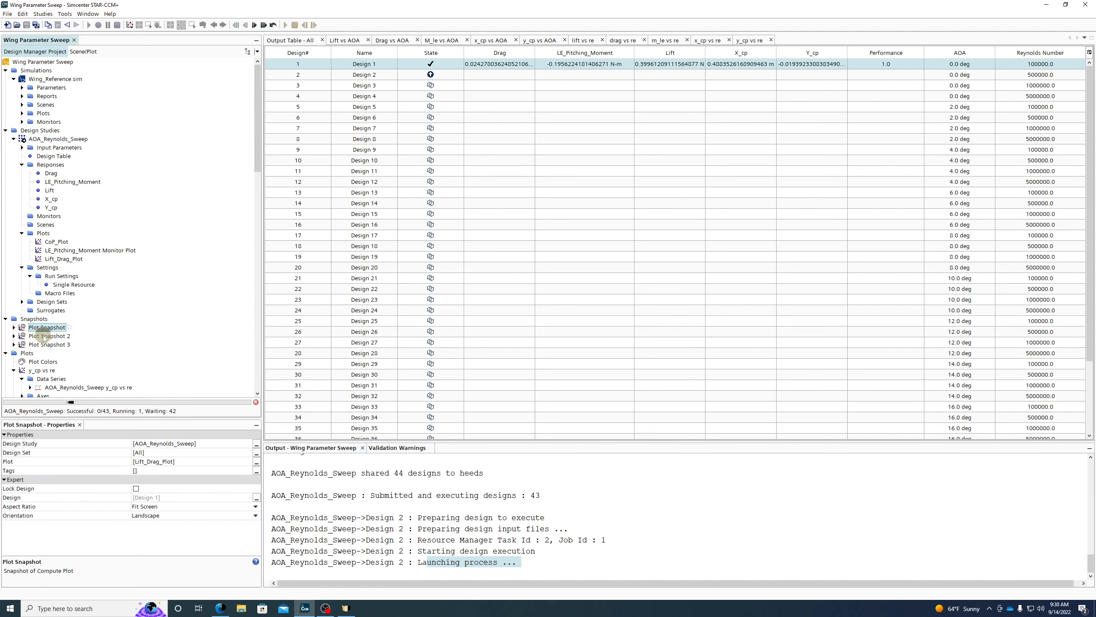
click(42, 336)
click(44, 344)
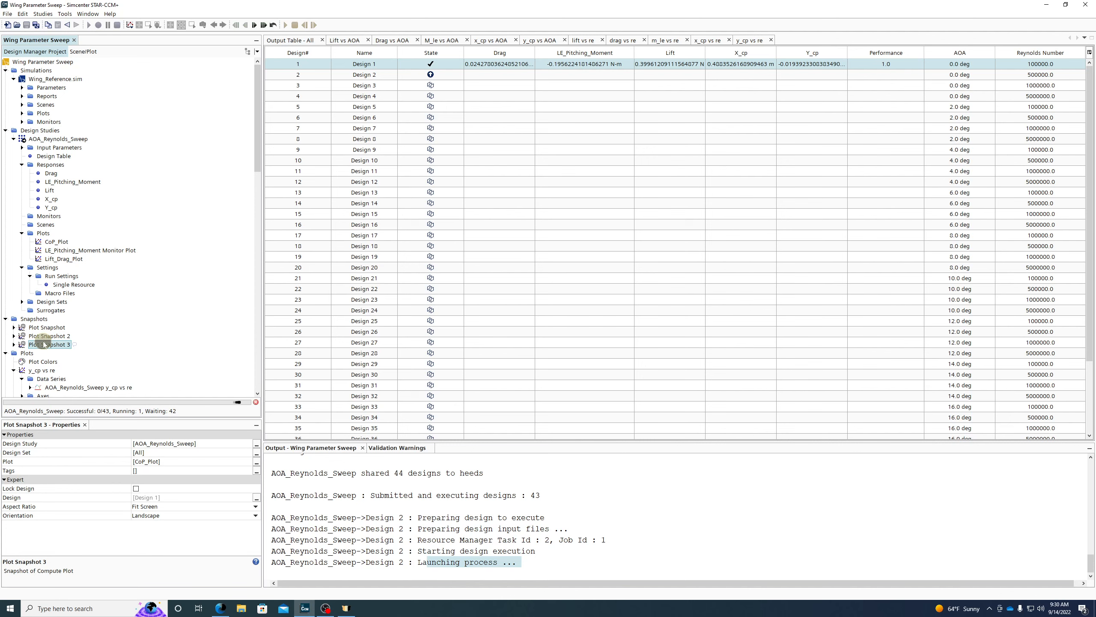
View the plots of Plot Snapshot 3, Plot Snapshot 2 and Plot Snapshot, and return to the study's output table
right_click(44, 344)
click(64, 348)
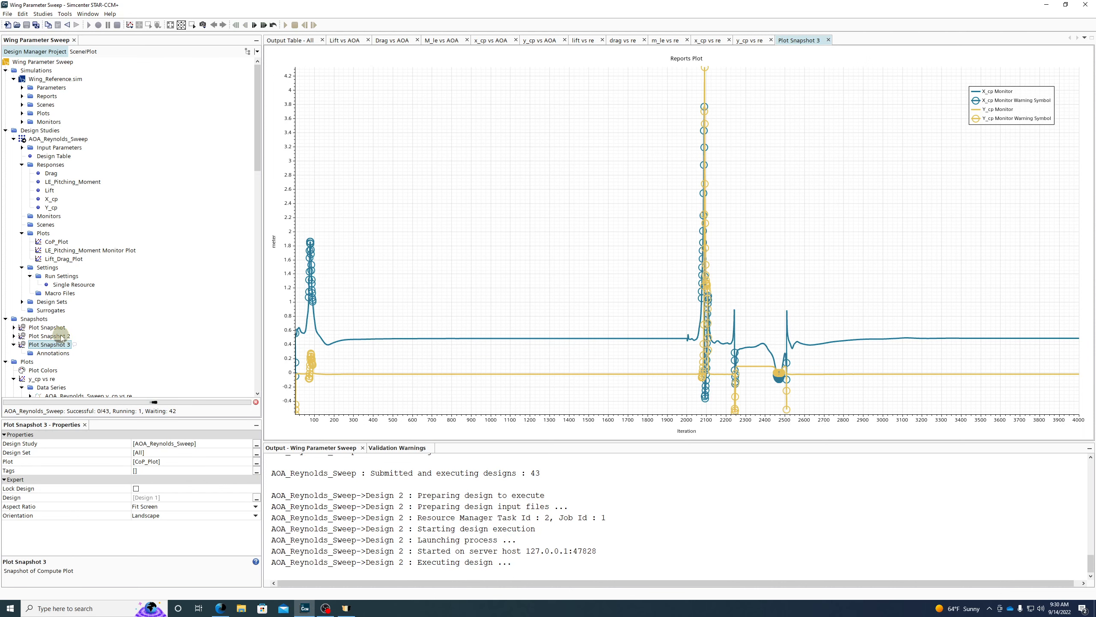
double_click(58, 336)
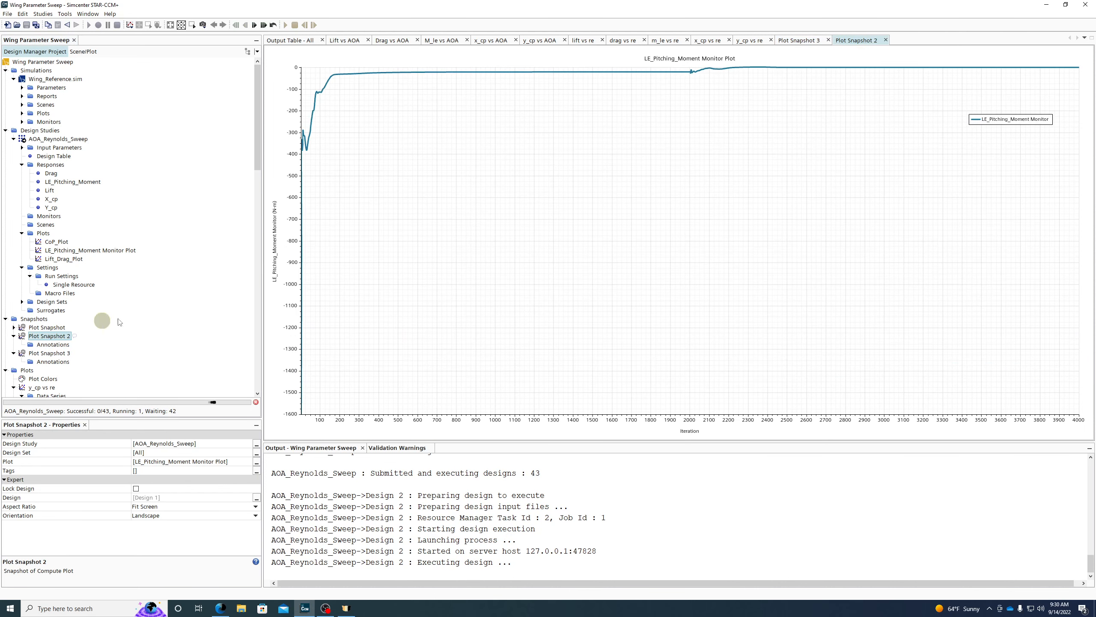
double_click(47, 327)
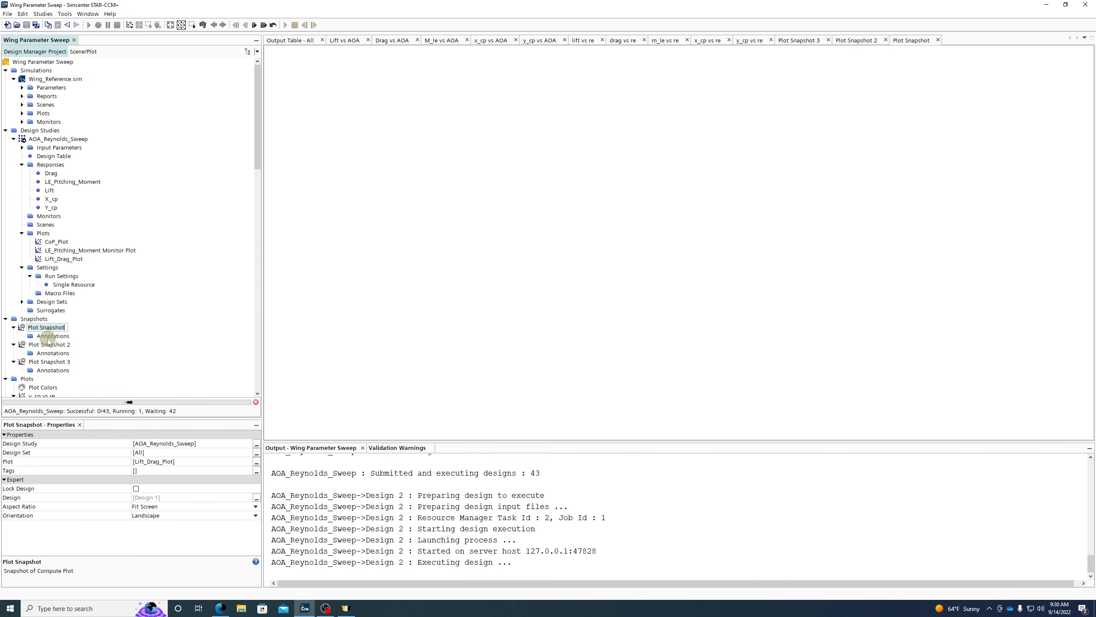
double_click(49, 344)
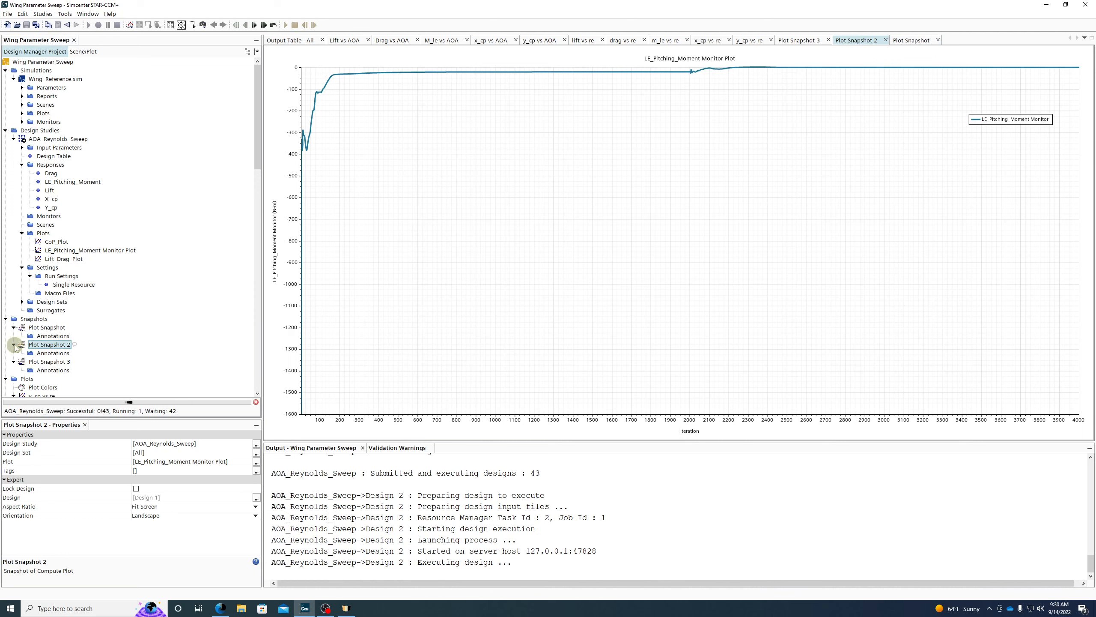
double_click(48, 327)
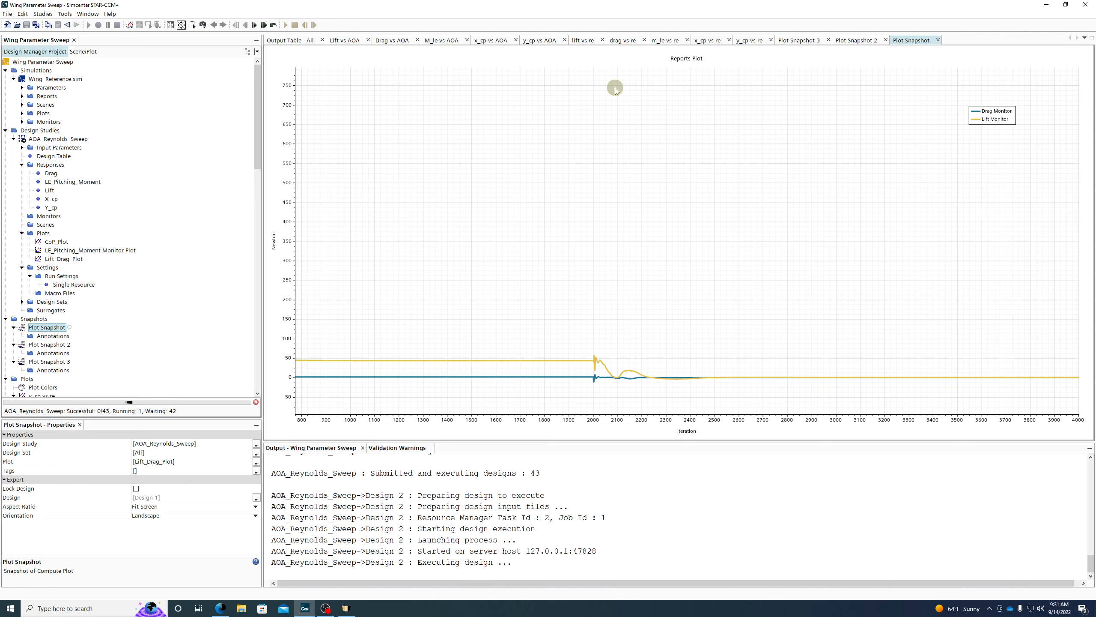
click(305, 40)
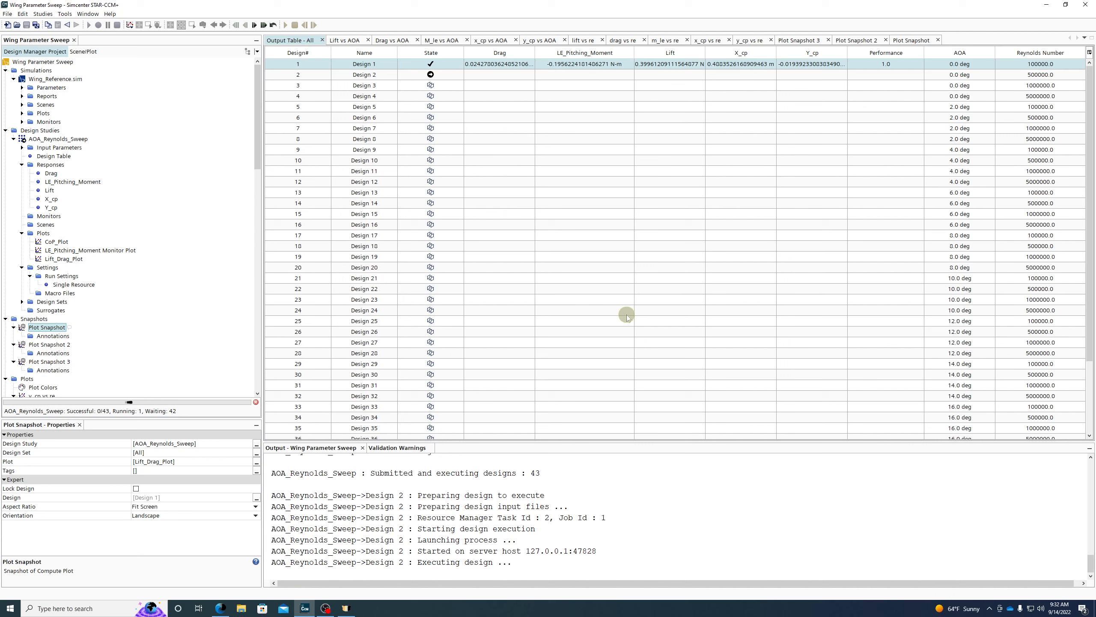
Set Scalar Scene 1 and Vector Scene 1 as the scenes saved for each completed design in AOA_Reynolds_Sweep, and expand the Scenes node
scroll(142, 238, down, 5)
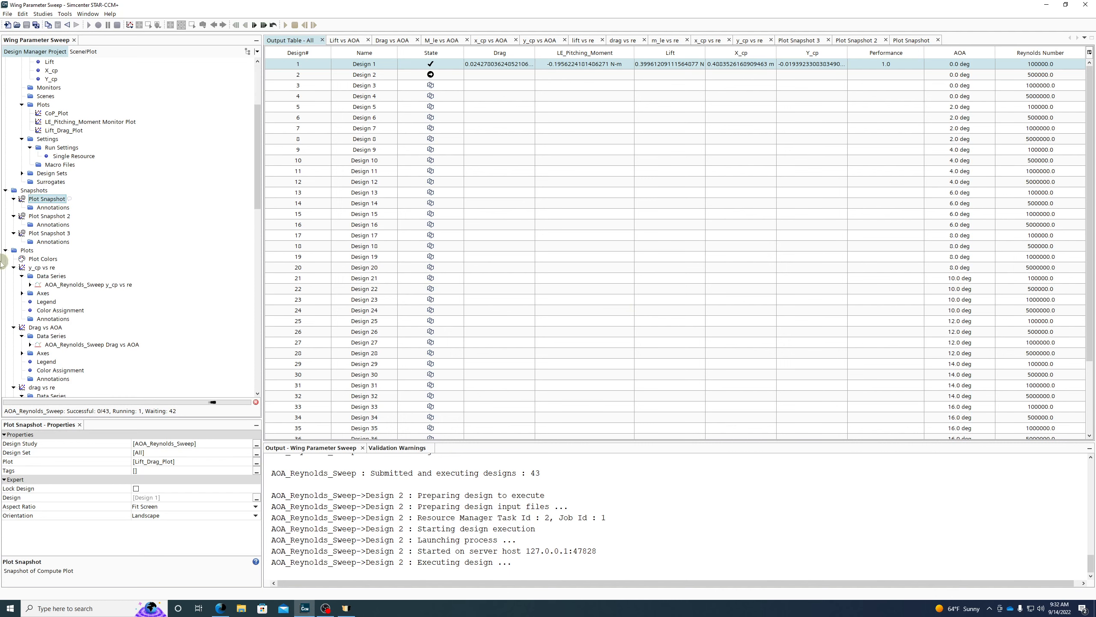
click(6, 251)
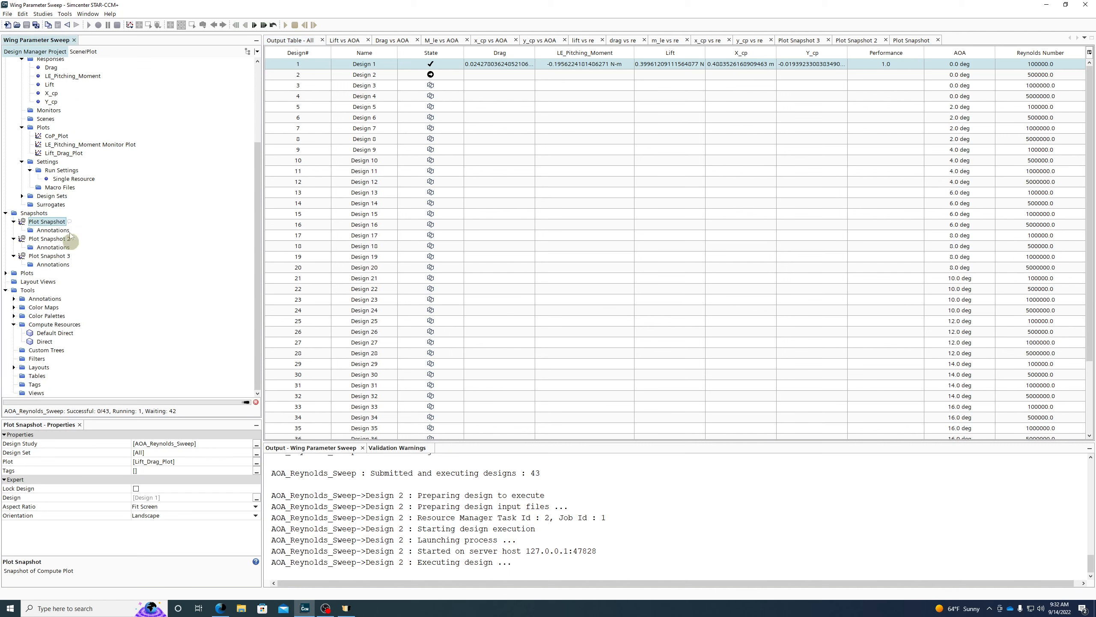
scroll(48, 214, up, 4)
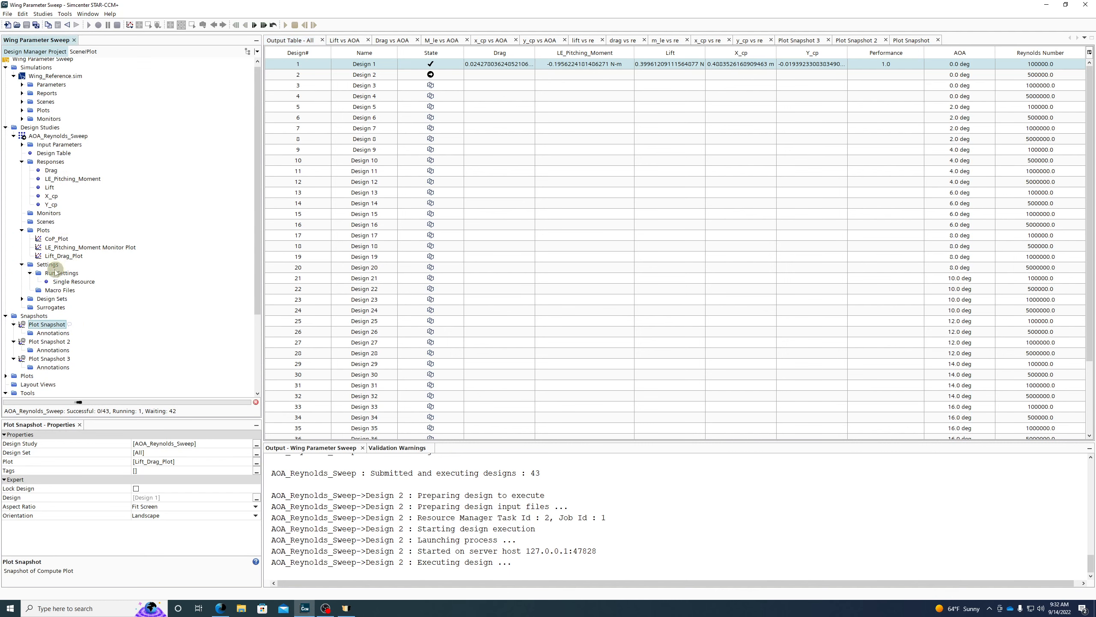
click(46, 221)
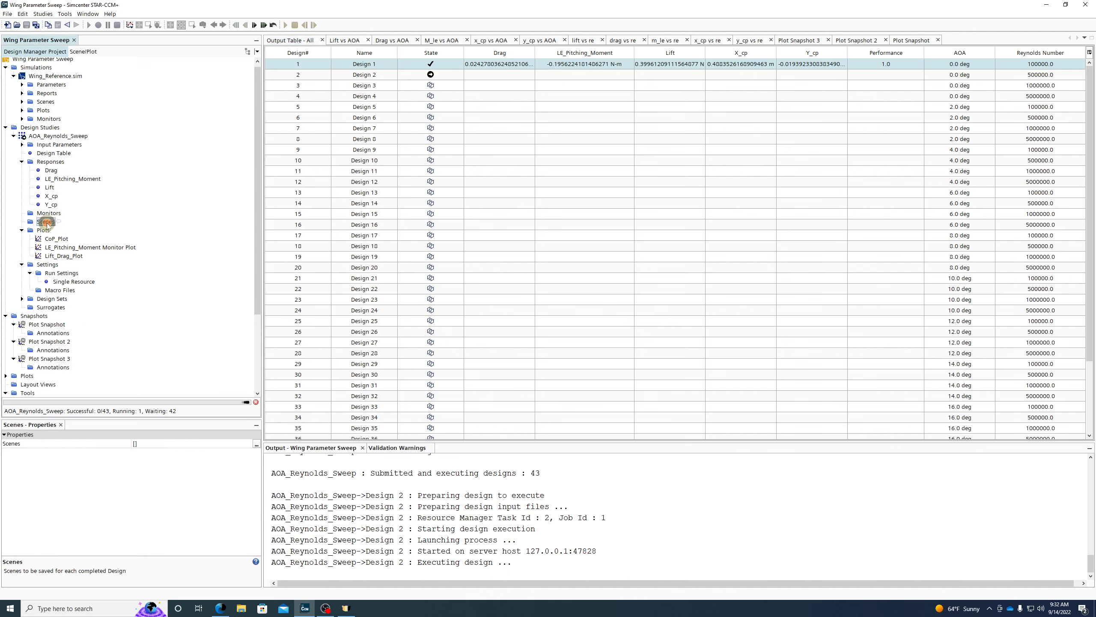
click(154, 442)
click(174, 471)
click(175, 479)
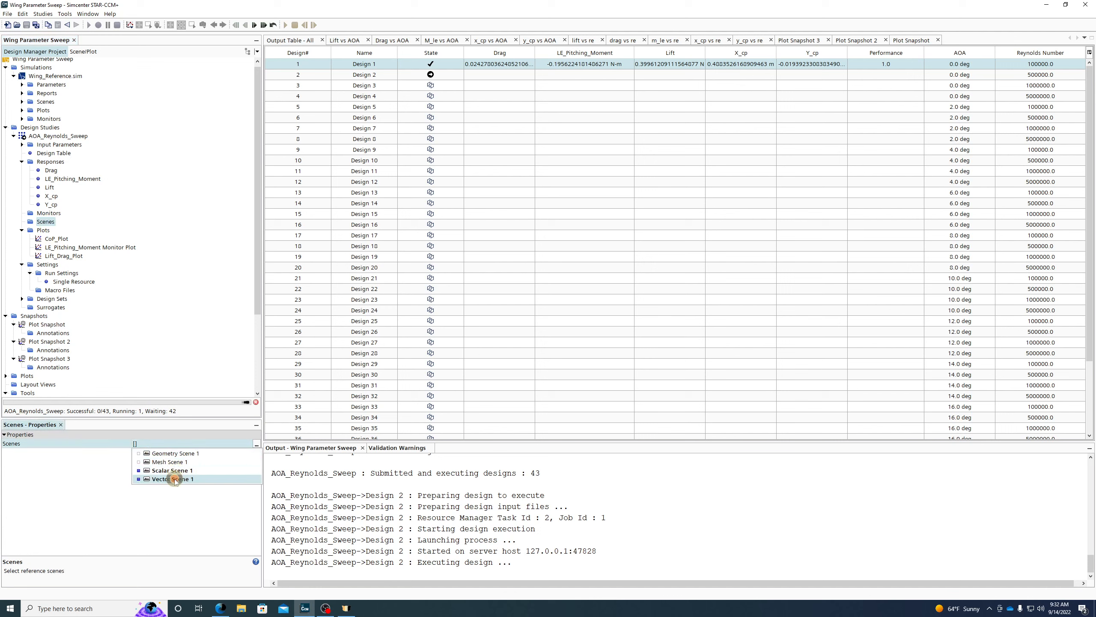
click(174, 367)
click(22, 221)
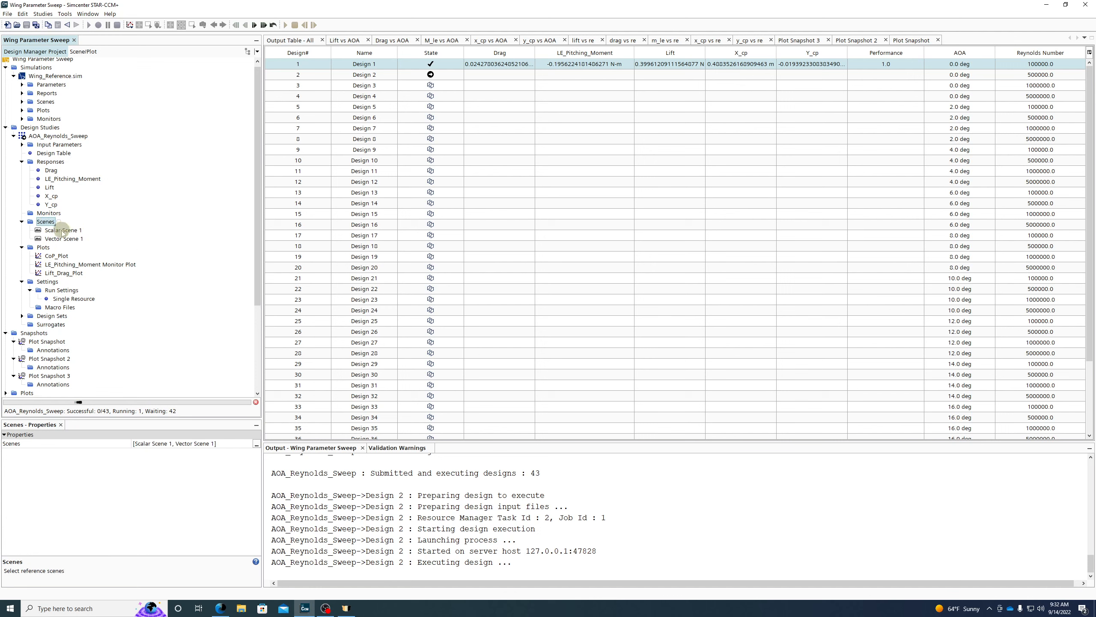
right_click(62, 229)
click(144, 237)
scroll(140, 253, down, 5)
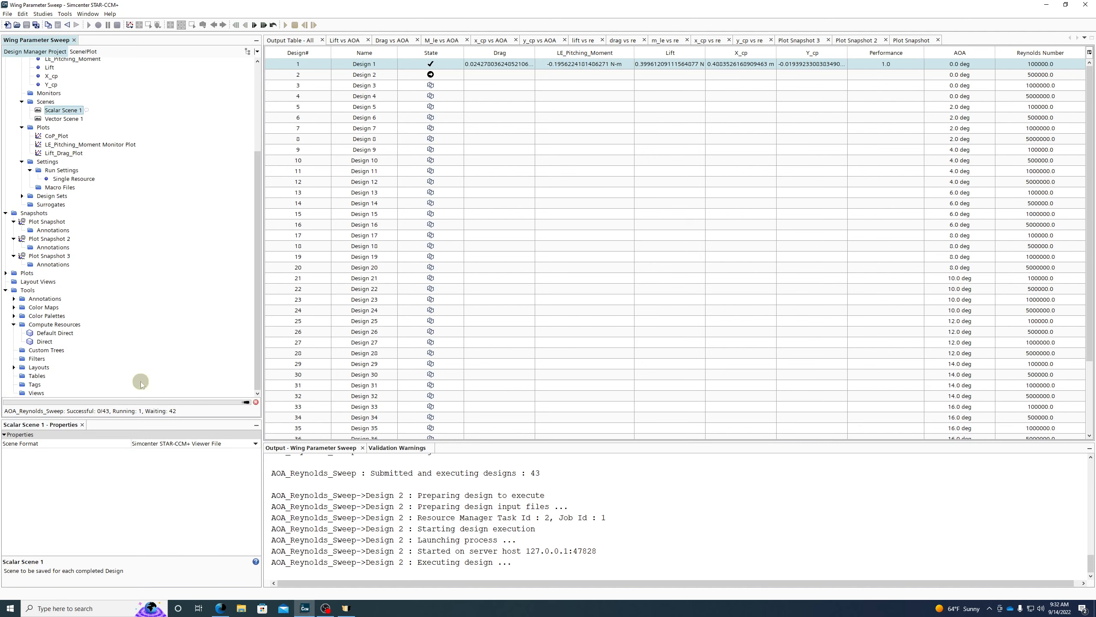
scroll(129, 277, up, 3)
click(39, 93)
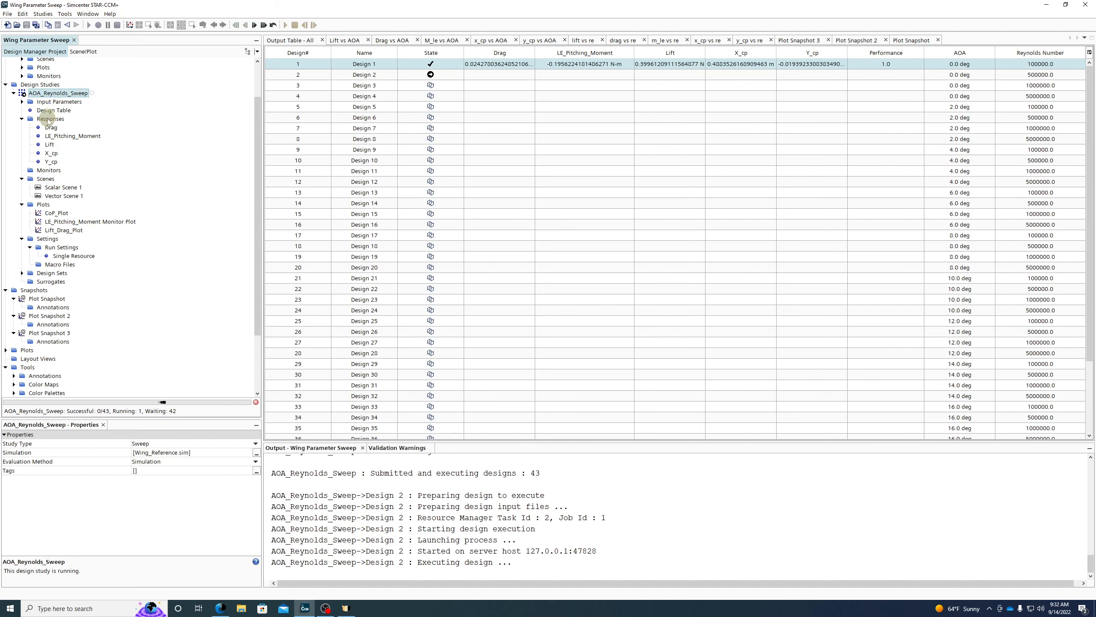
click(43, 179)
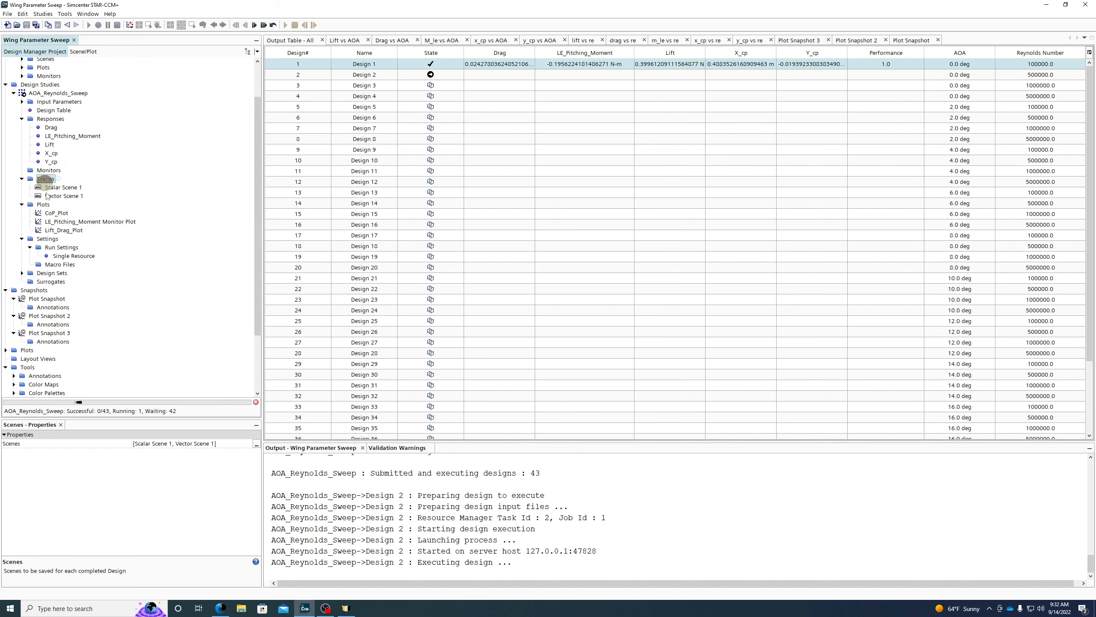
click(34, 94)
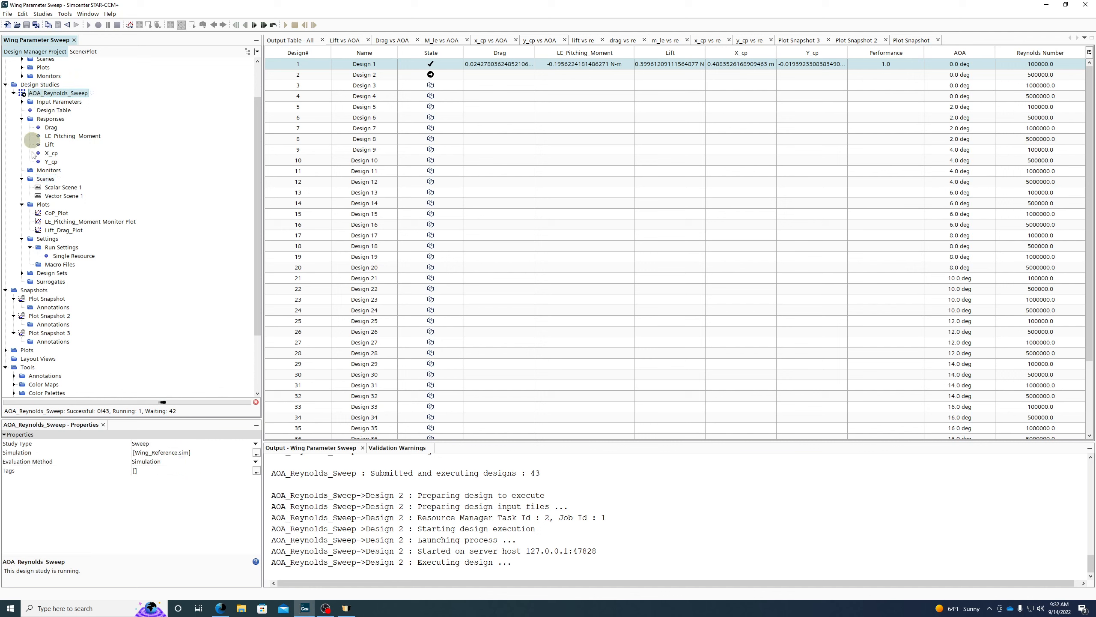
click(45, 179)
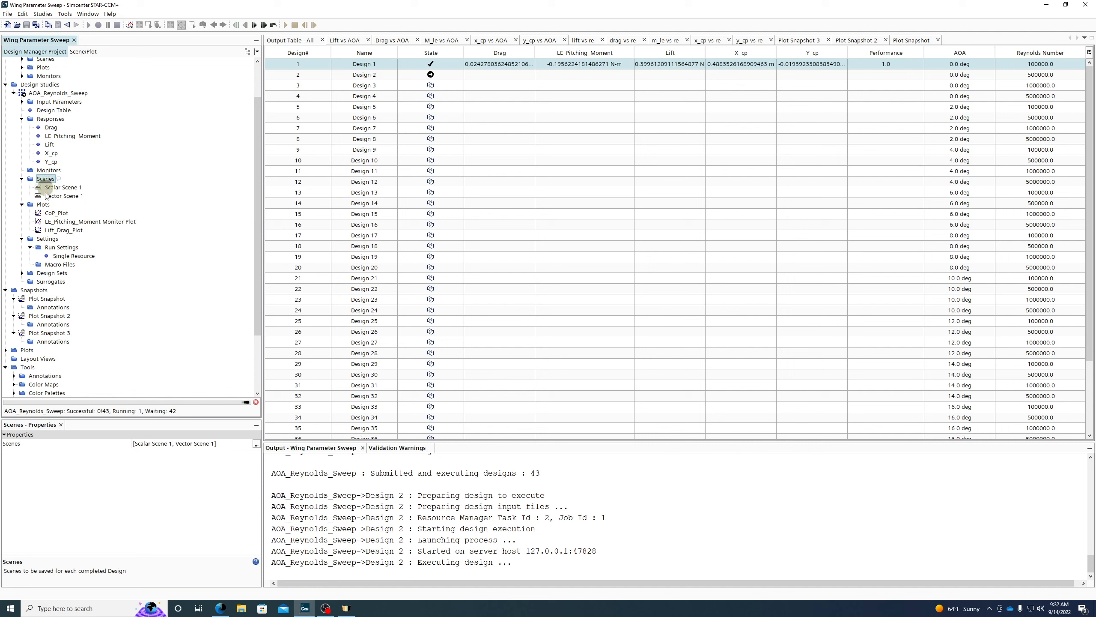
right_click(34, 282)
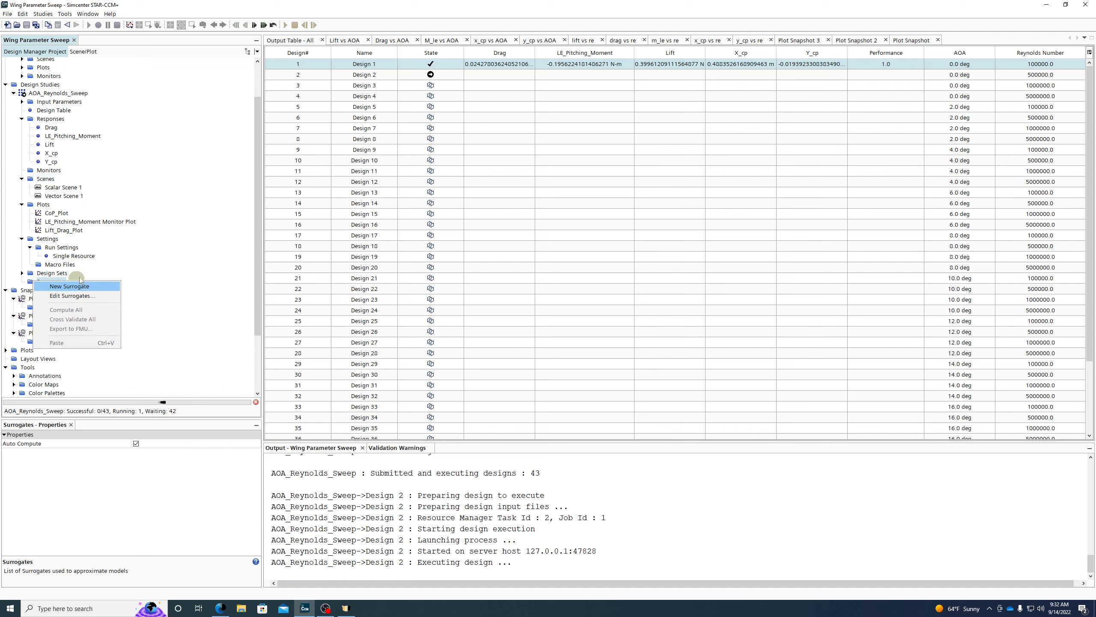
click(176, 248)
scroll(75, 293, down, 3)
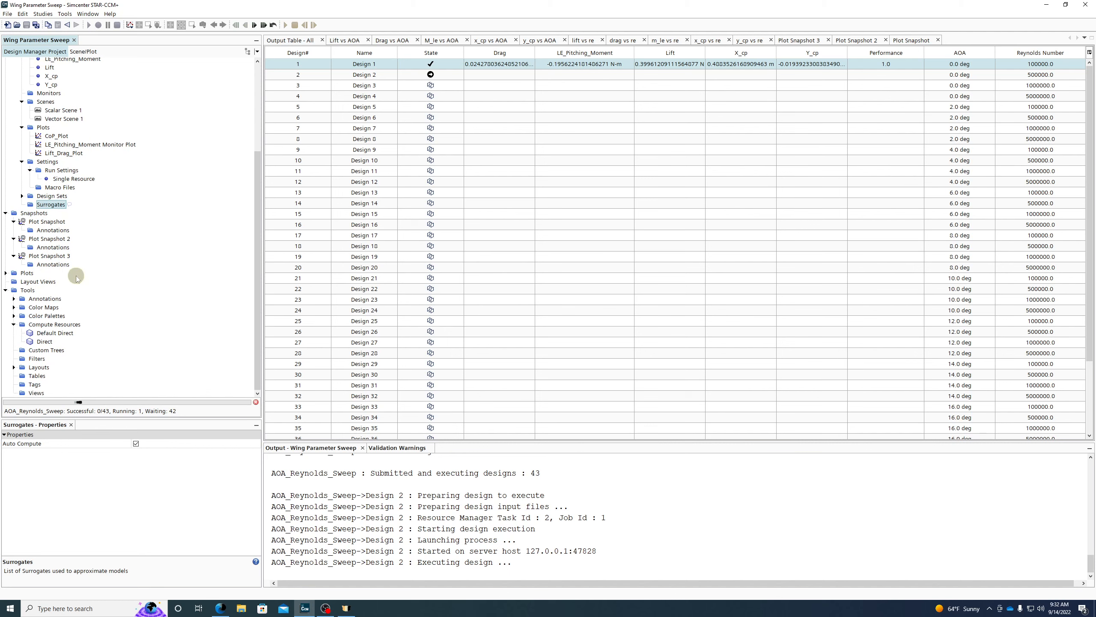
Set the scene format of Scalar Scene 1 in the AOA_Reynolds_Sweep study to Hardcopy
scroll(64, 216, up, 3)
click(63, 187)
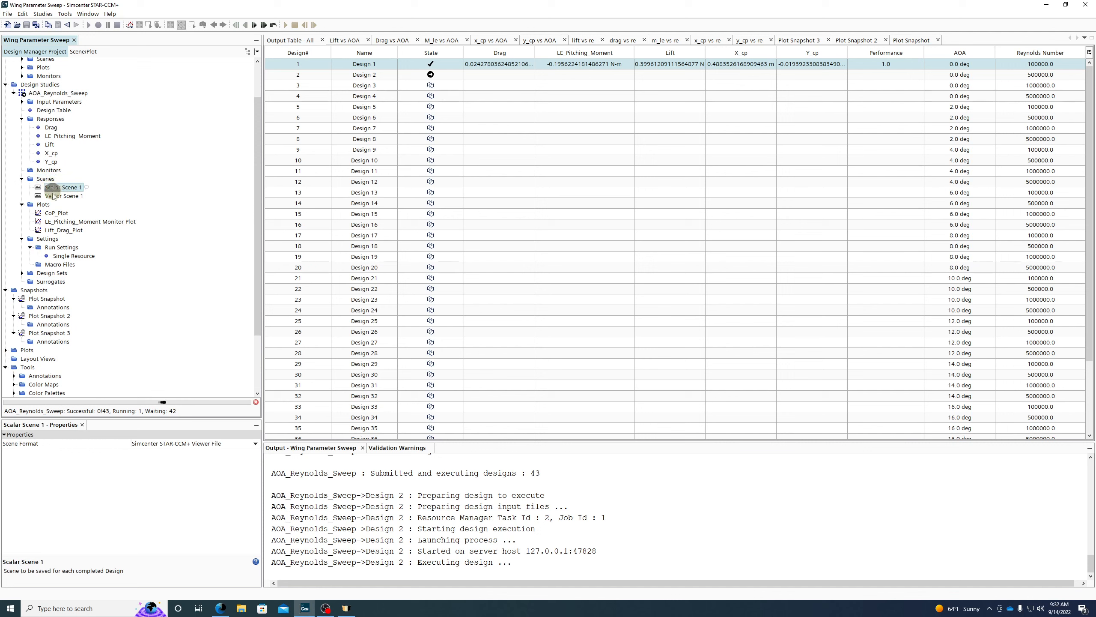
click(186, 443)
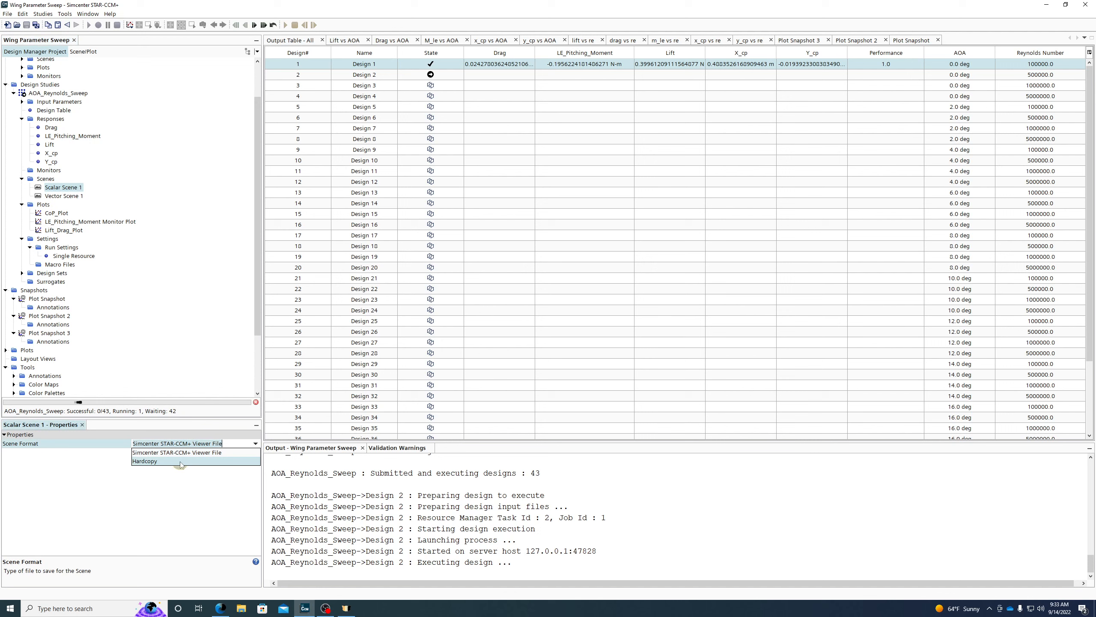
click(180, 462)
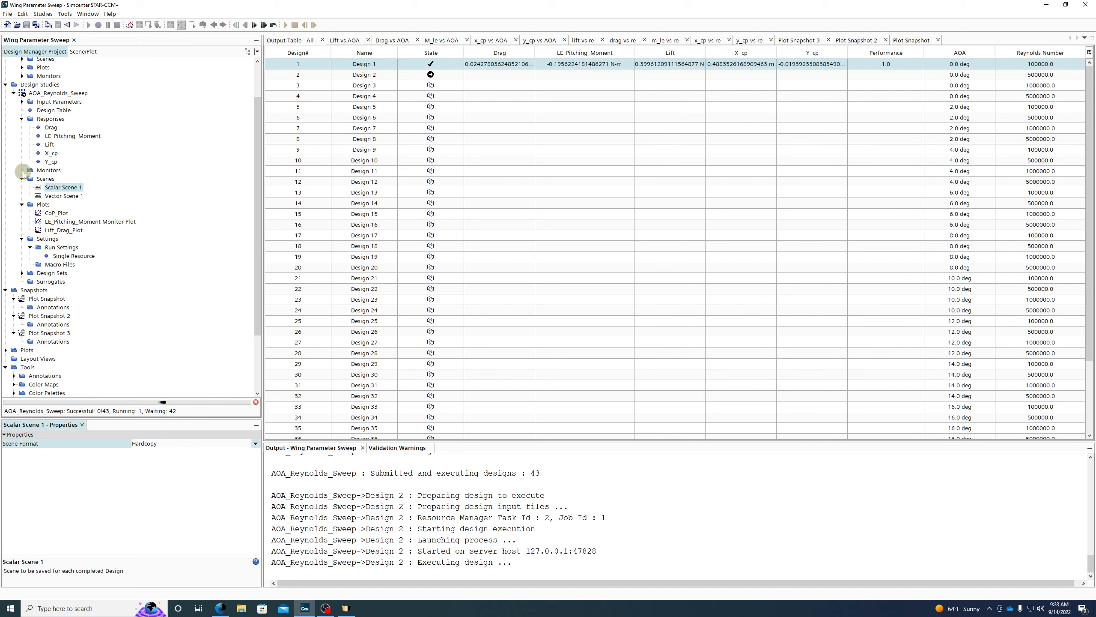
click(155, 447)
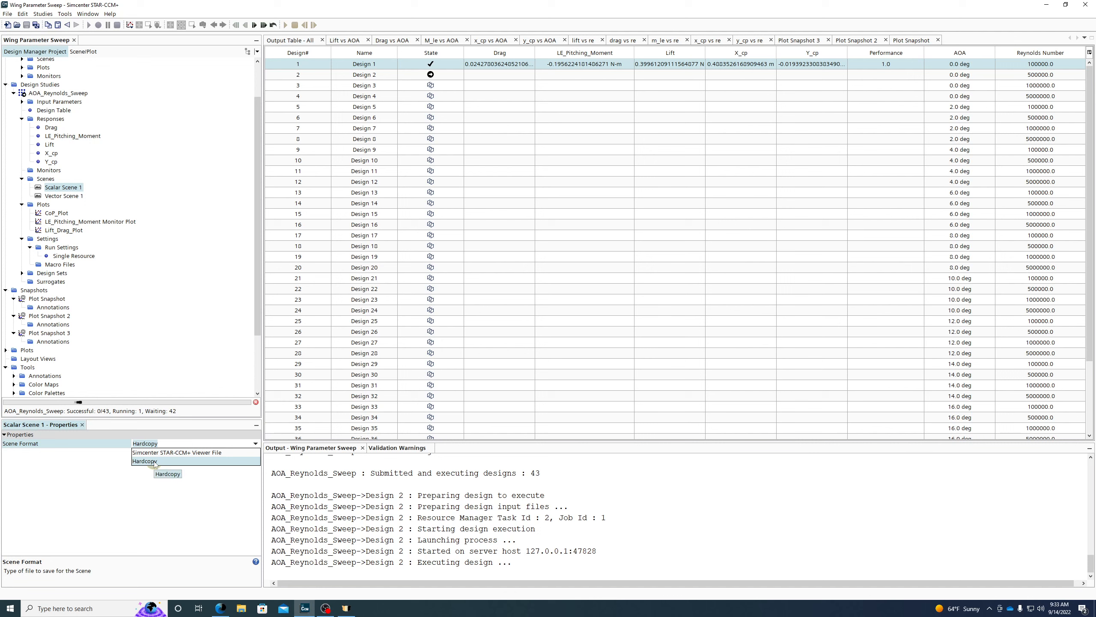
click(154, 462)
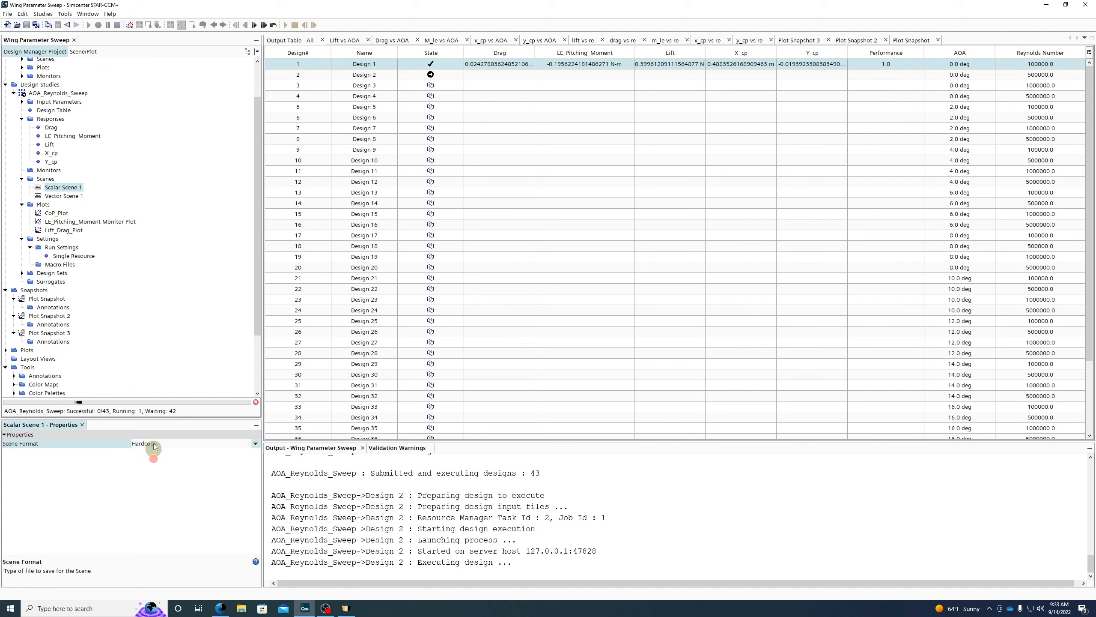
Set the scene format of Vector Scene 1 in the AOA_Reynolds_Sweep study to Hardcopy
click(46, 178)
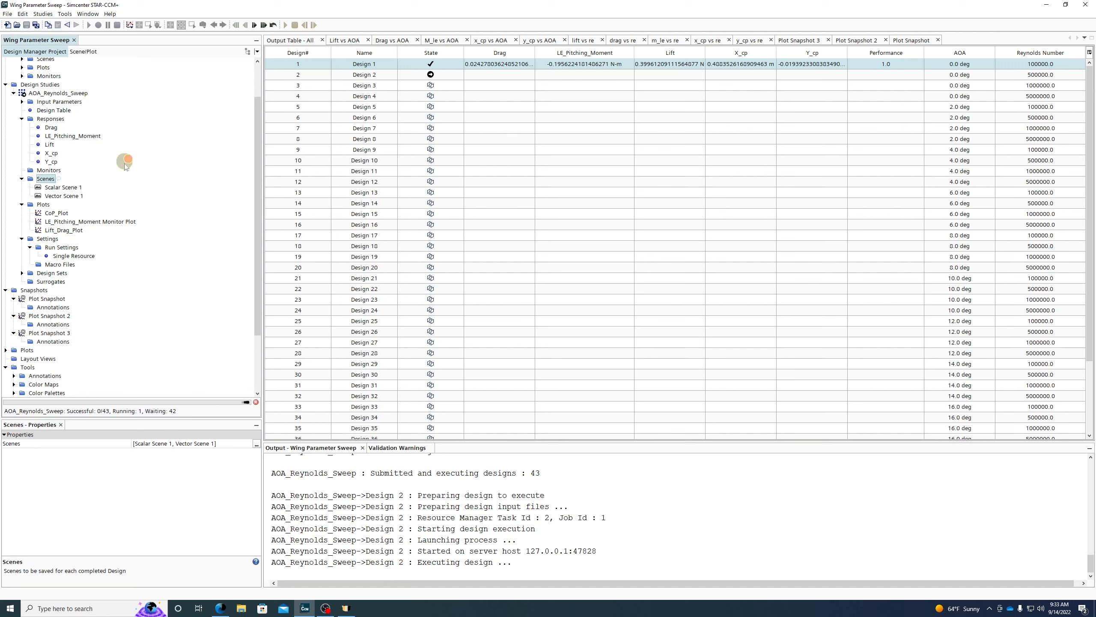
click(80, 195)
click(179, 446)
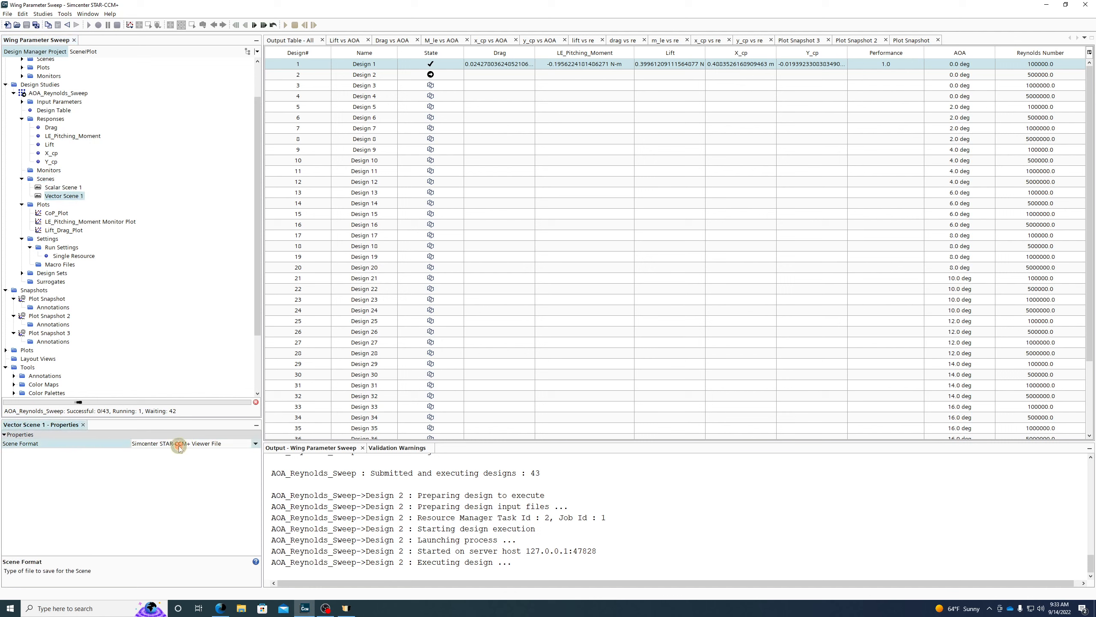
click(165, 462)
Check the scene format property of Scalar Scene 1 against that of Vector Scene 1
click(61, 189)
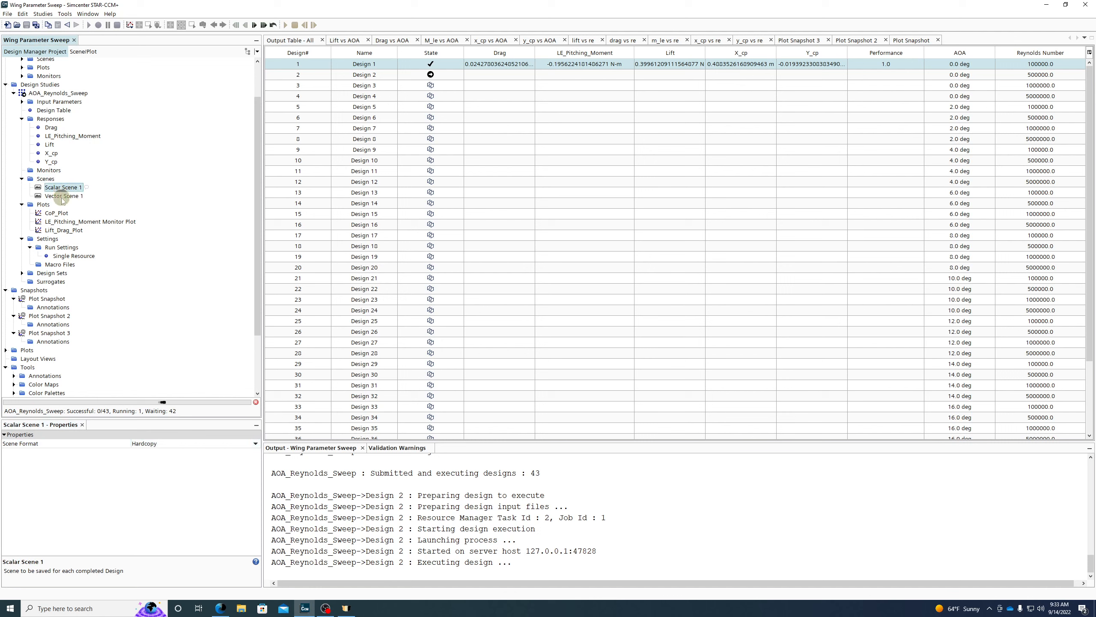
click(61, 198)
click(61, 189)
click(61, 198)
click(61, 189)
click(61, 199)
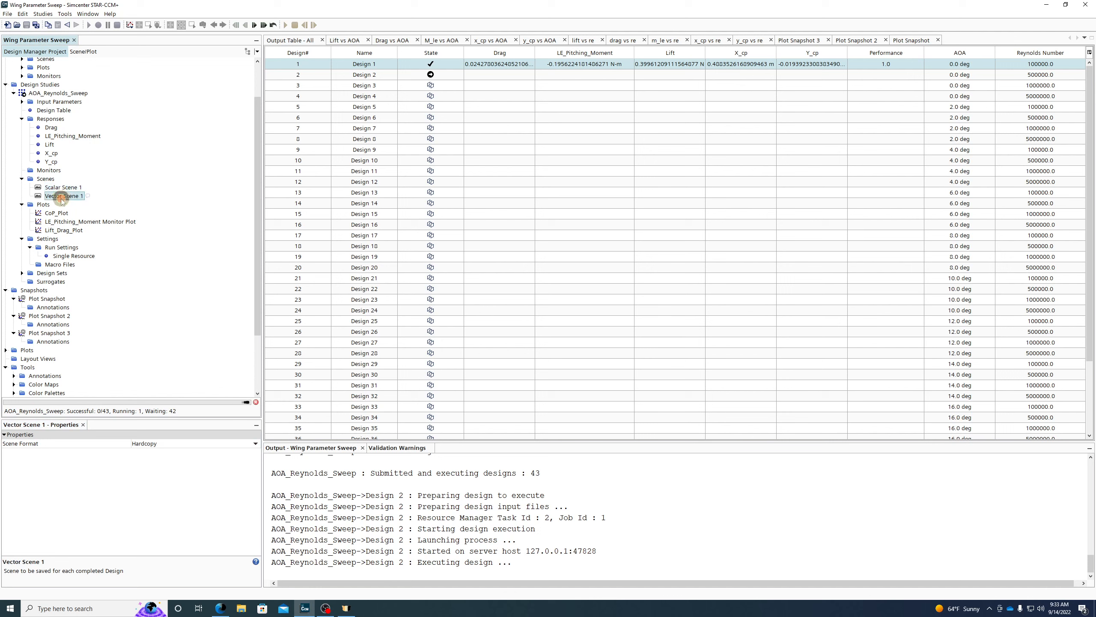
click(61, 189)
click(61, 198)
click(61, 188)
click(61, 198)
click(61, 190)
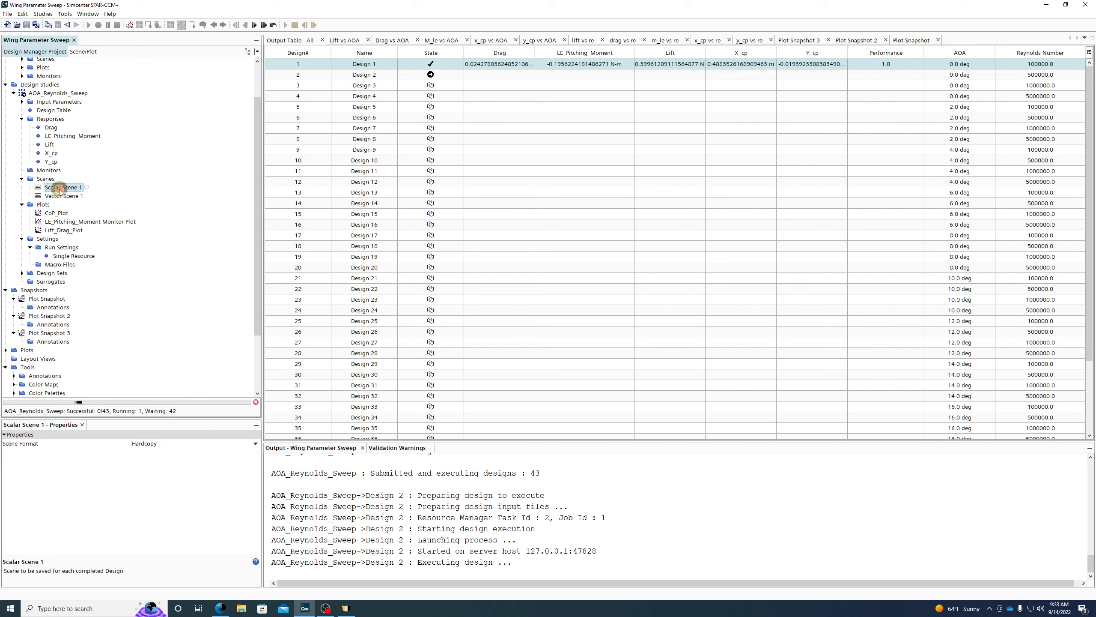
click(61, 198)
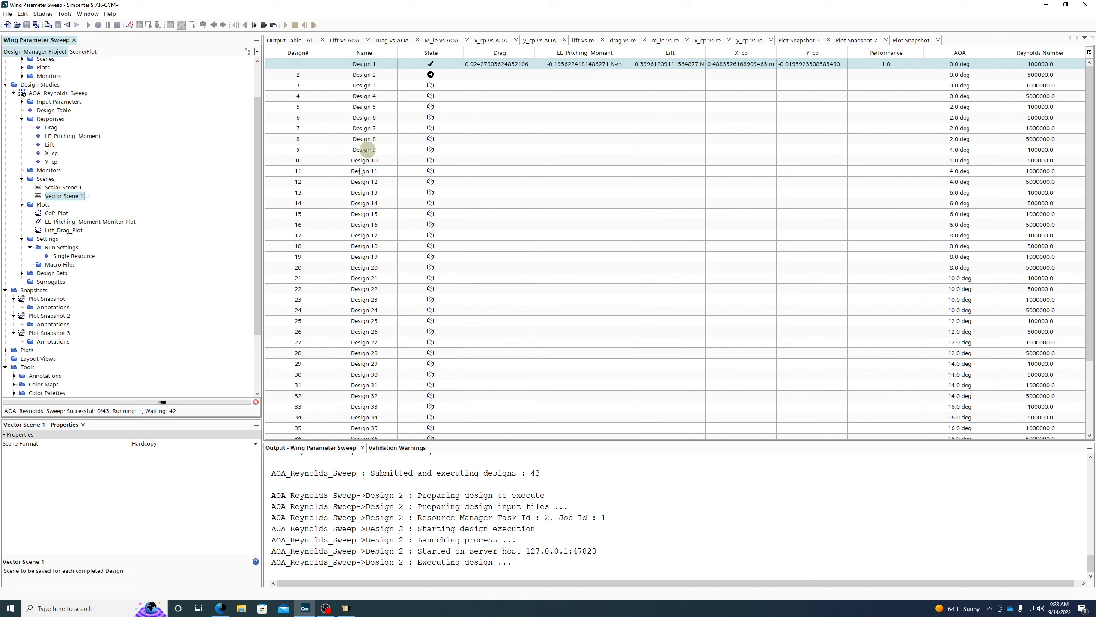
Switch to File Explorer, go to the Wing Parameter Sweep file's location and open the Design_2 folder inside Wing_Parameter_Sweep and AOA_Reynolds_Sweep
click(242, 609)
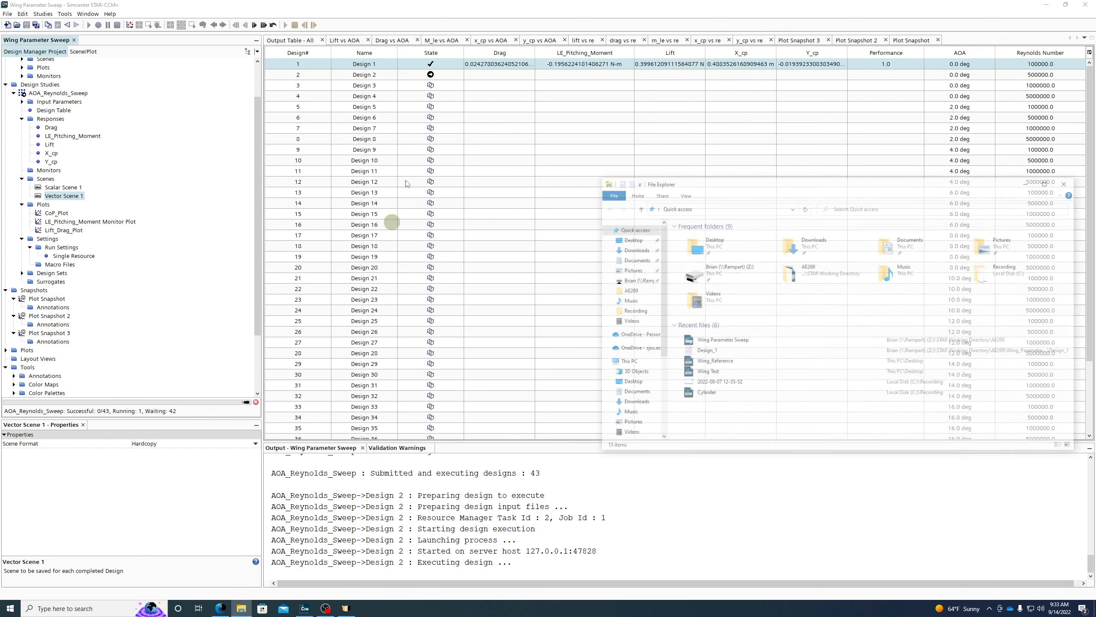
right_click(730, 339)
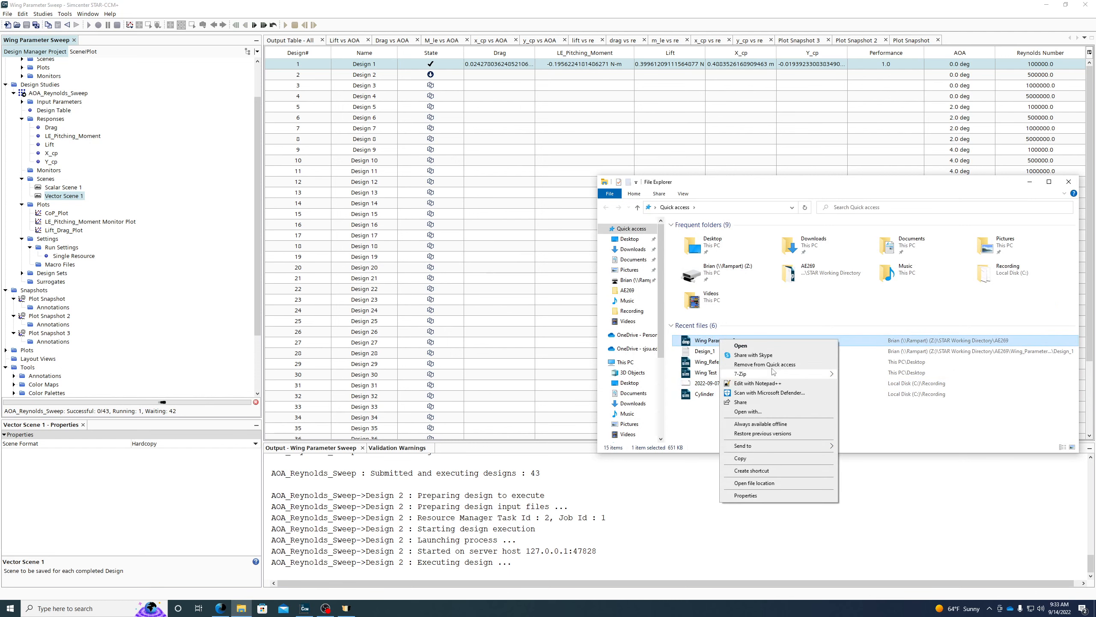
click(767, 482)
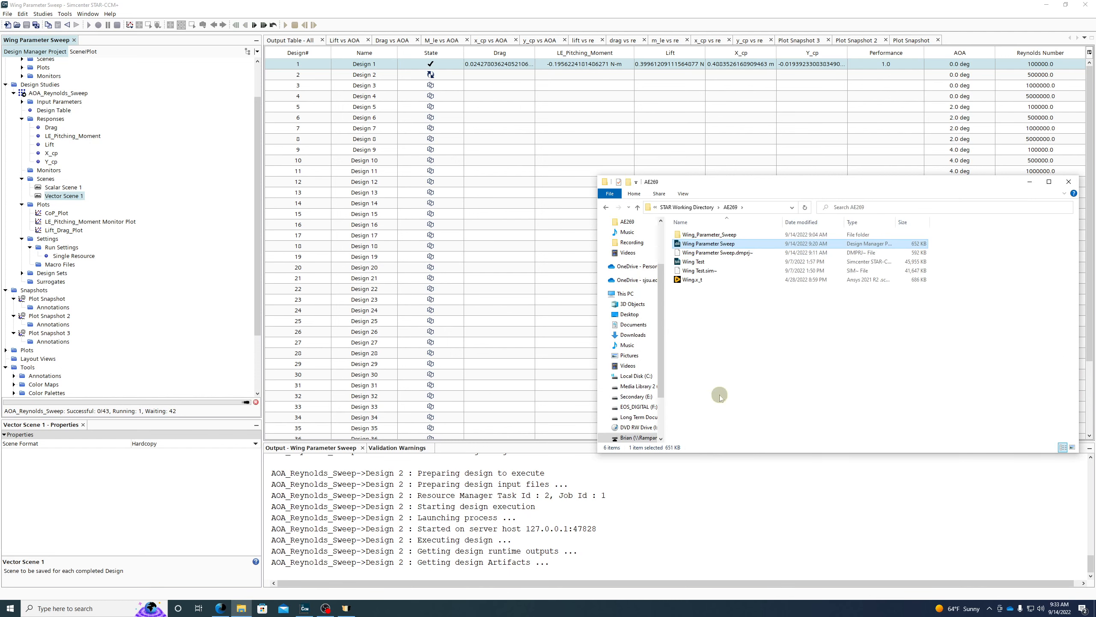
double_click(710, 236)
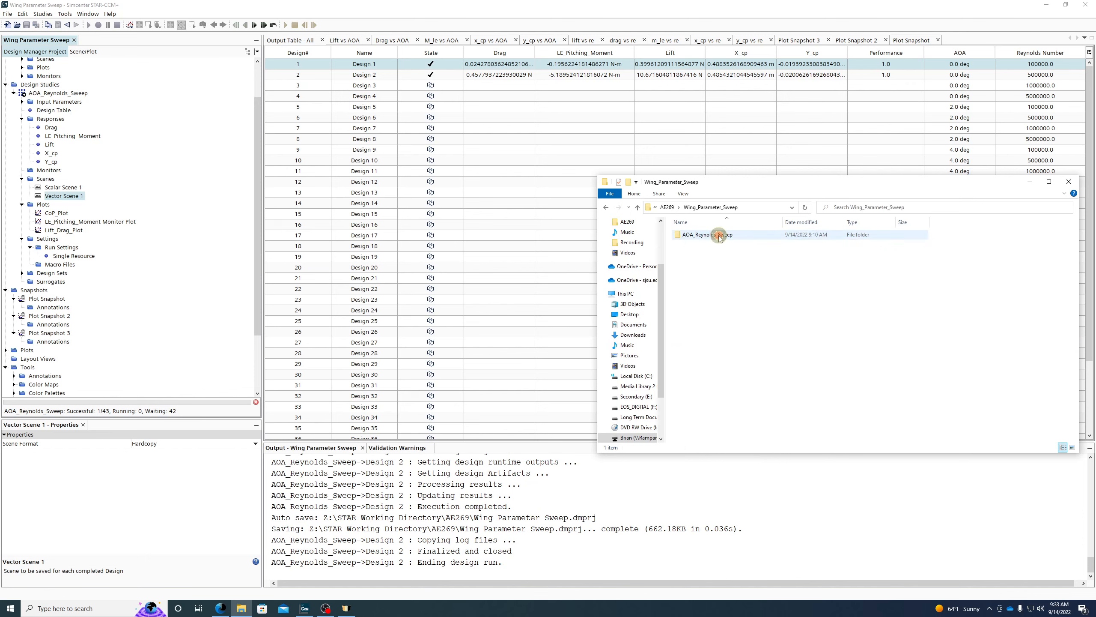
double_click(716, 235)
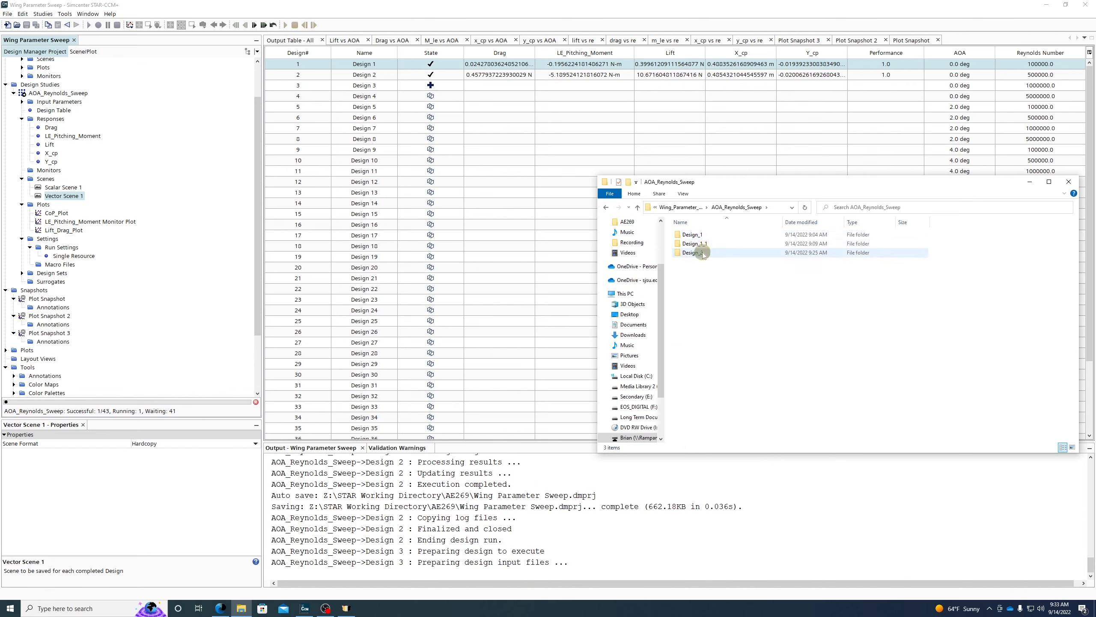
double_click(702, 252)
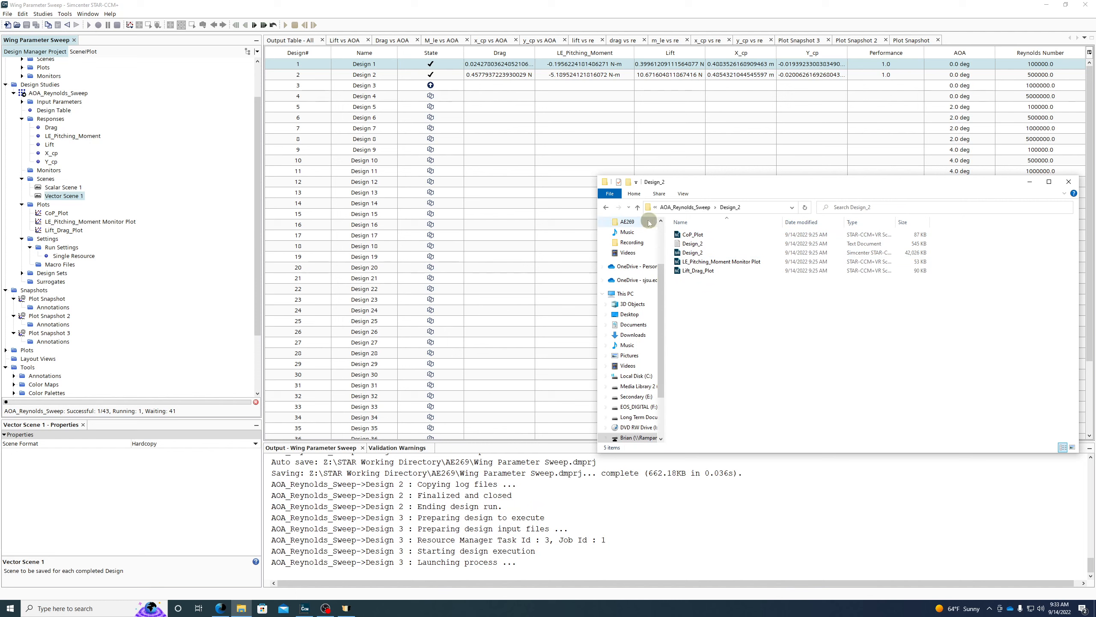
Reopen and refresh the Design_2 folder, and widen its Type column to read the full file types
click(606, 207)
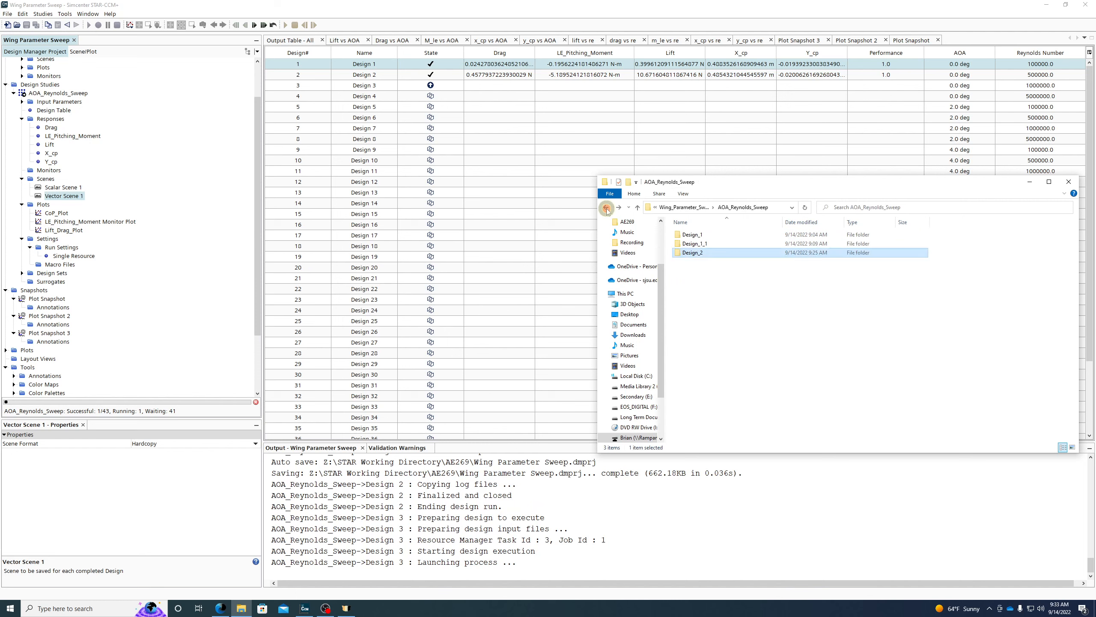
double_click(697, 253)
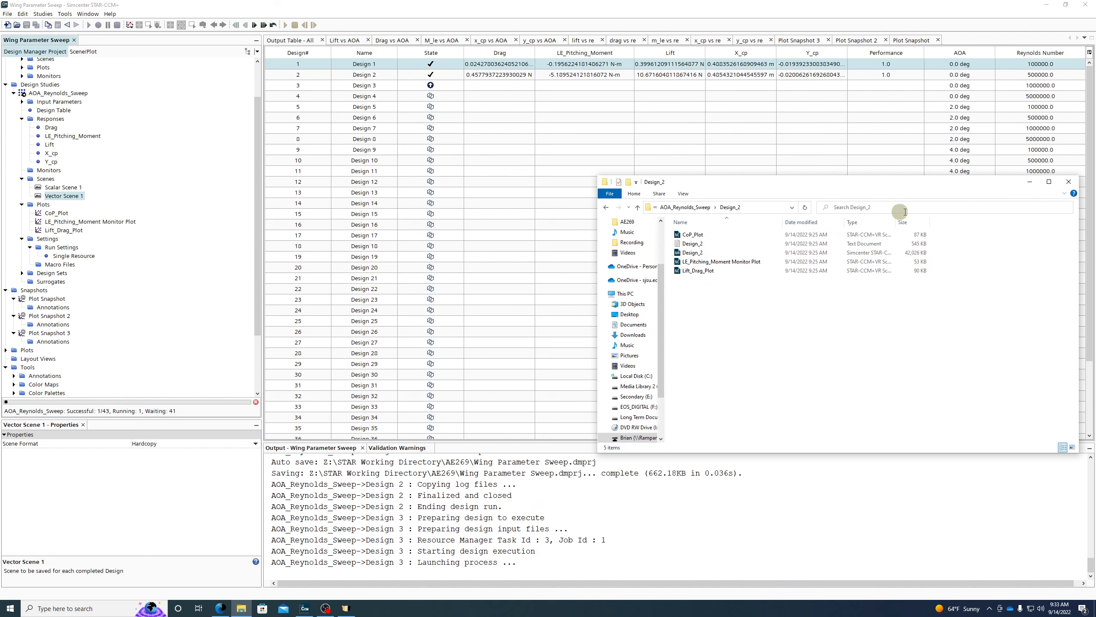
click(806, 208)
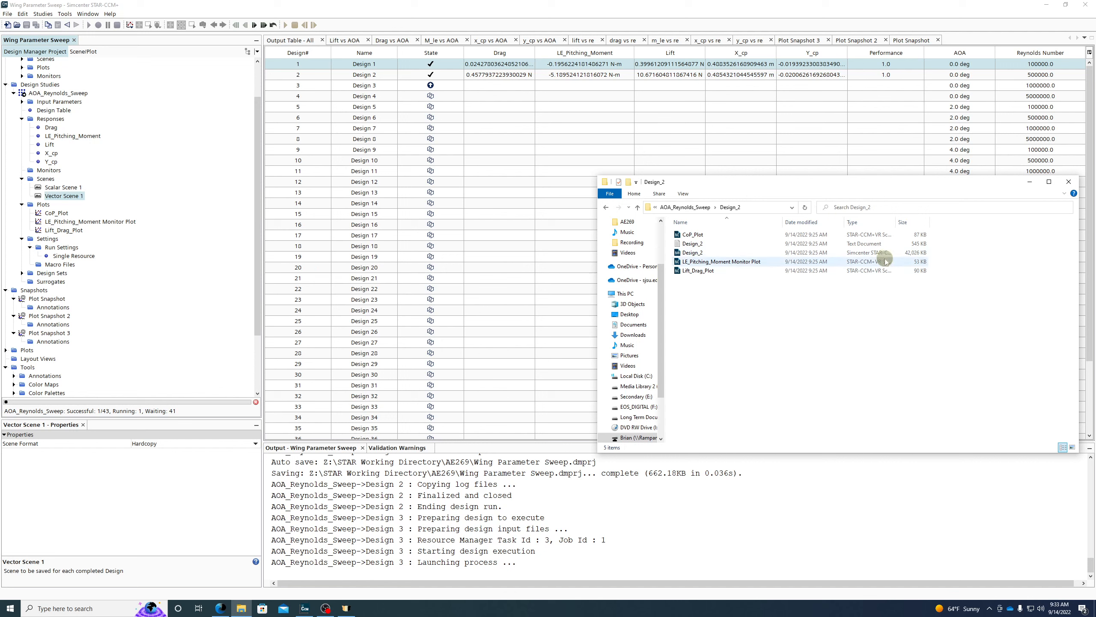
drag(897, 219, 994, 224)
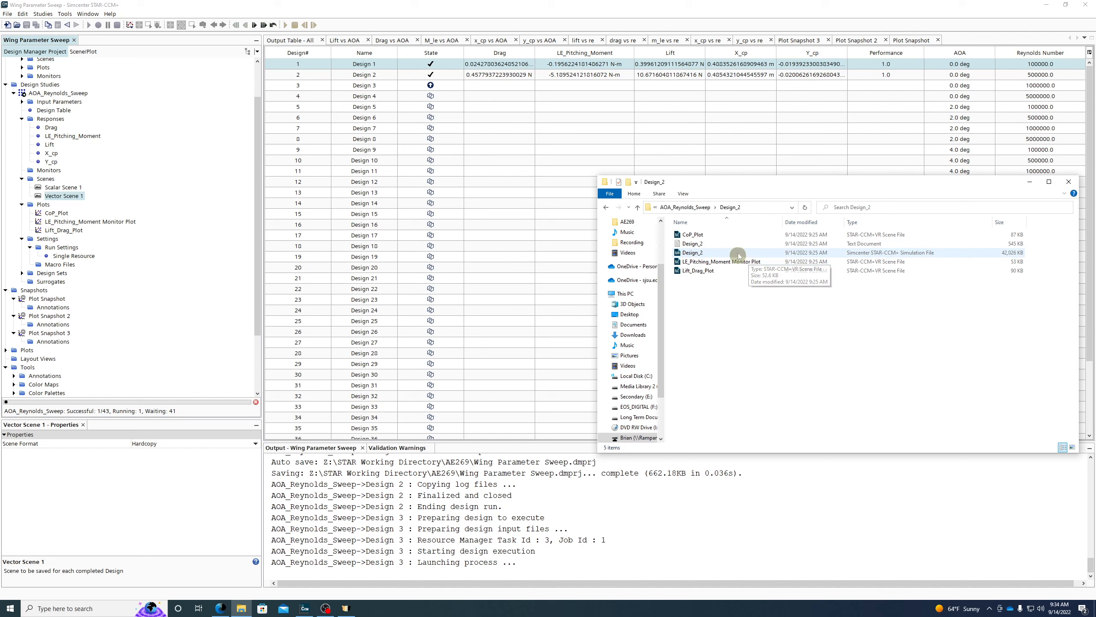
Inspect the contents of the Design_1_1 and Design_1 folders and return to the AOA_Reynolds_Sweep folder
click(700, 208)
double_click(695, 252)
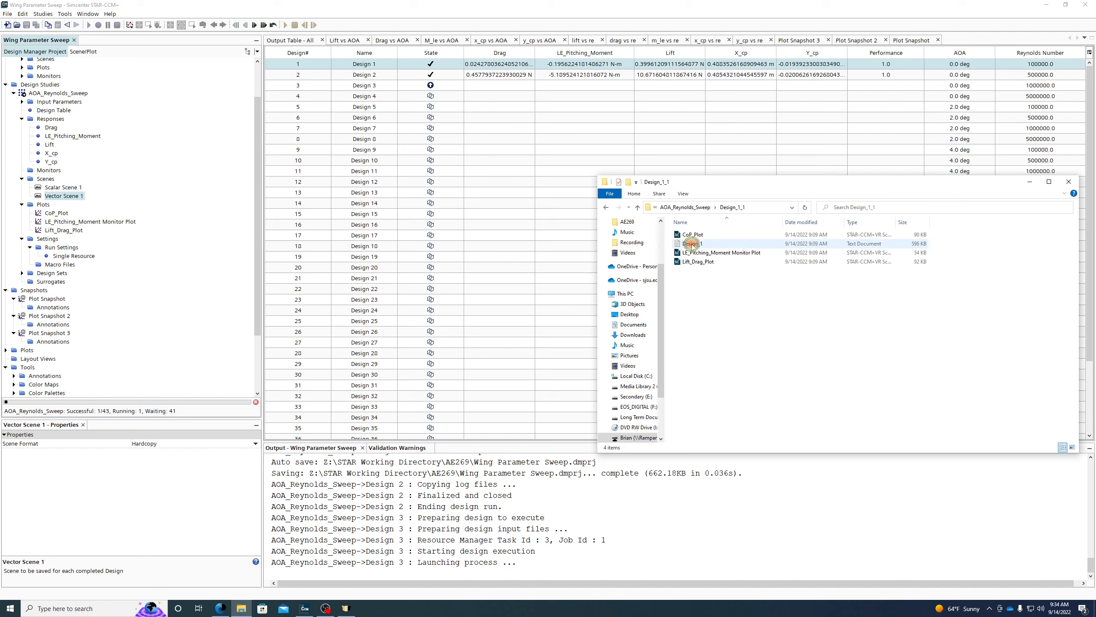
click(699, 207)
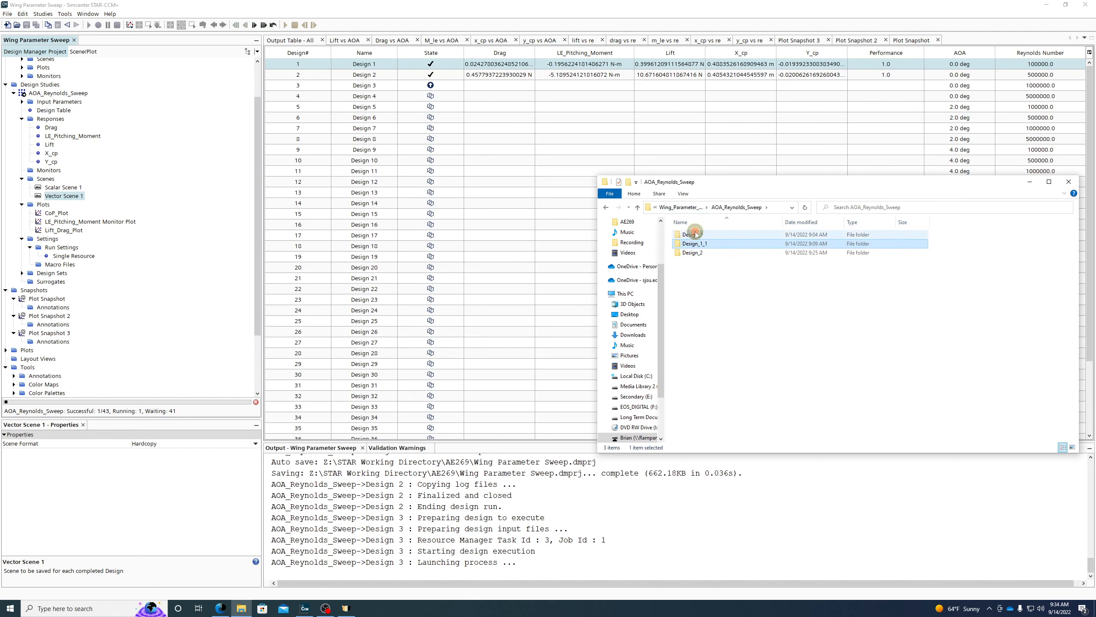
double_click(693, 234)
click(690, 208)
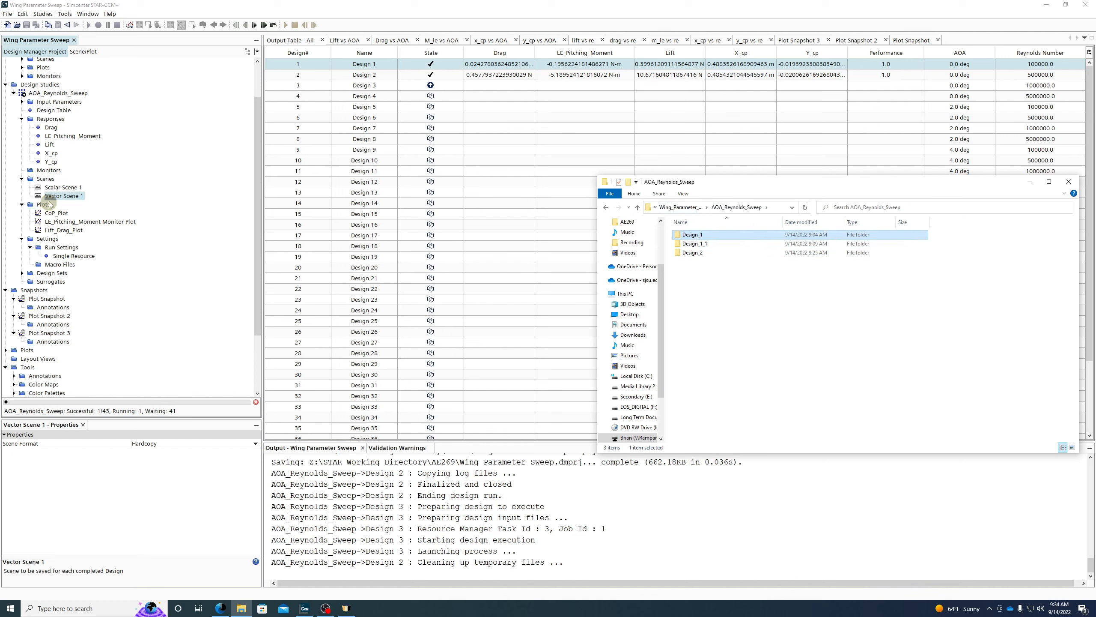
Trace the folder structure from AE269 down to the Design_2 files, and close File Explorer to return to Simcenter STAR-CCM+
click(678, 208)
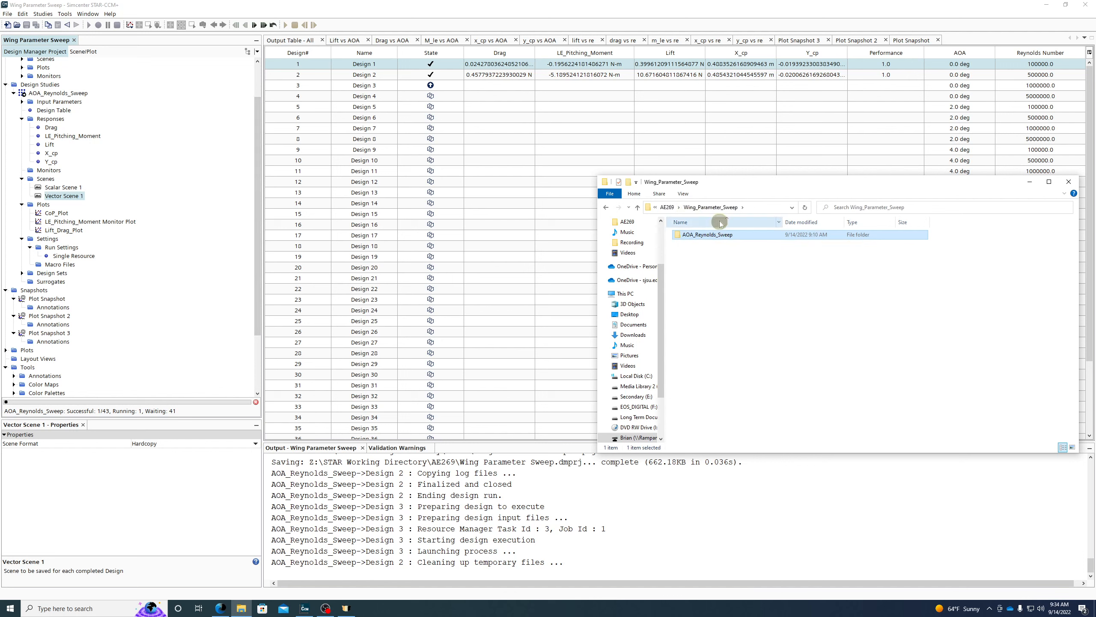
click(668, 207)
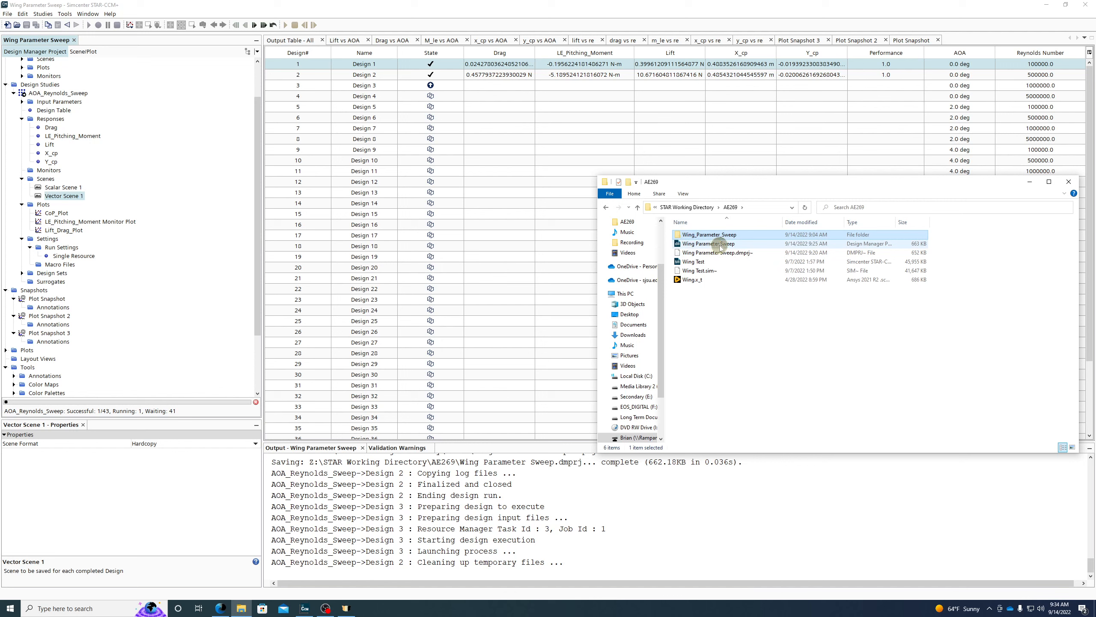
double_click(700, 236)
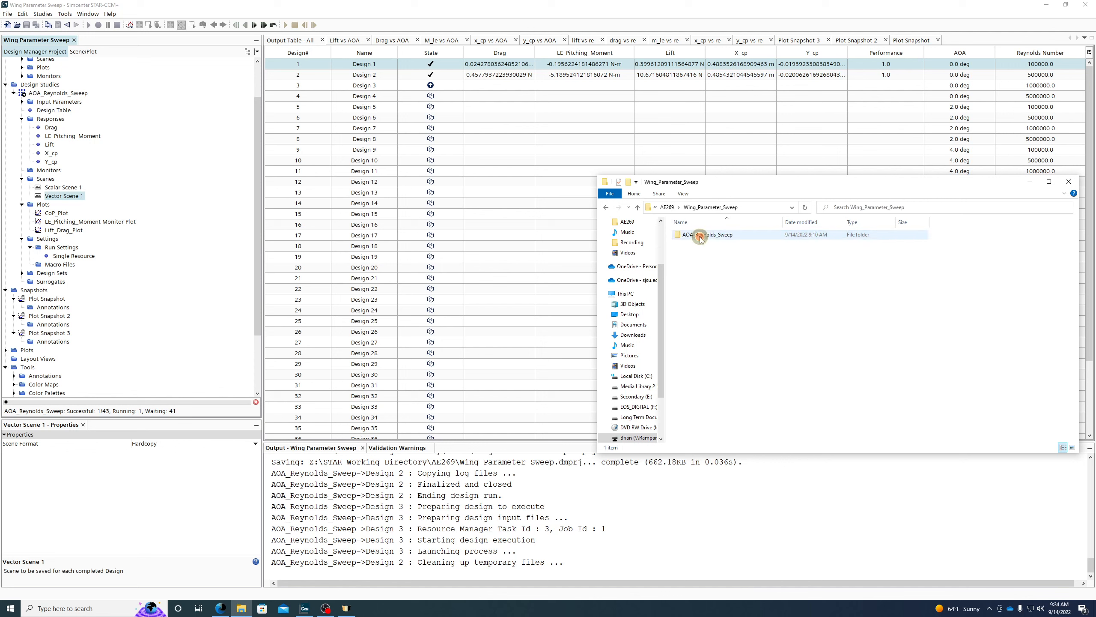
double_click(705, 237)
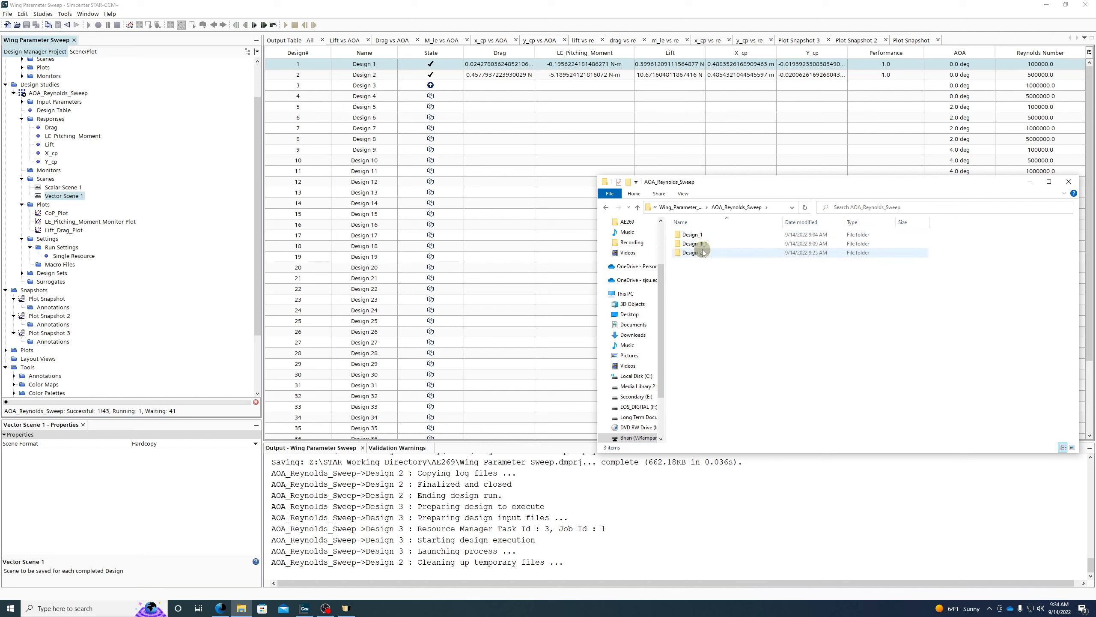
double_click(703, 249)
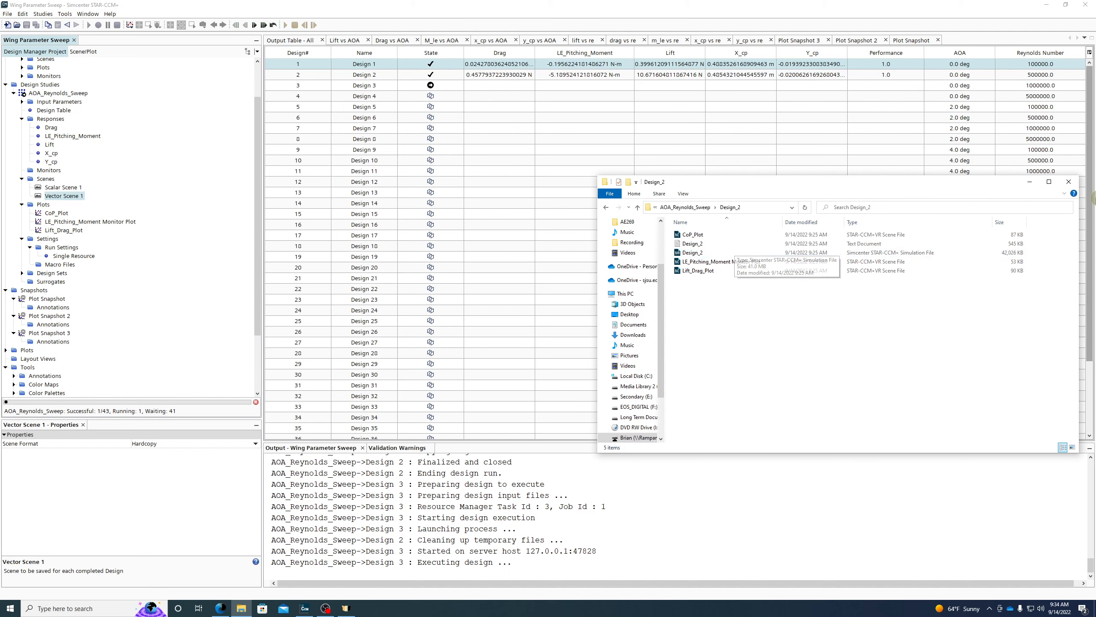
click(1069, 181)
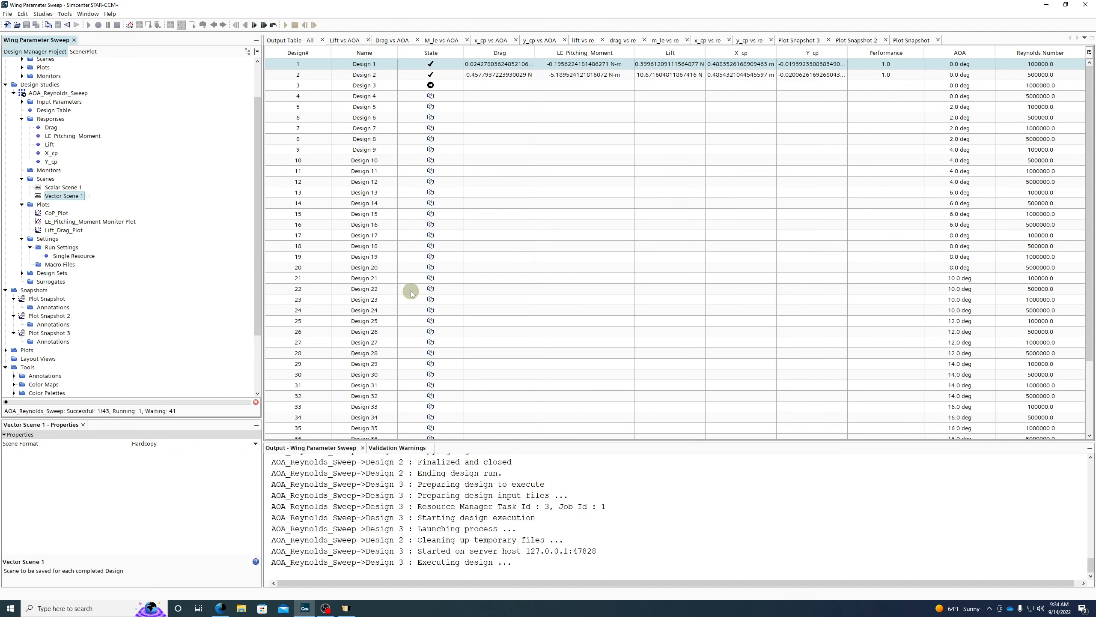
mouse_move(410, 289)
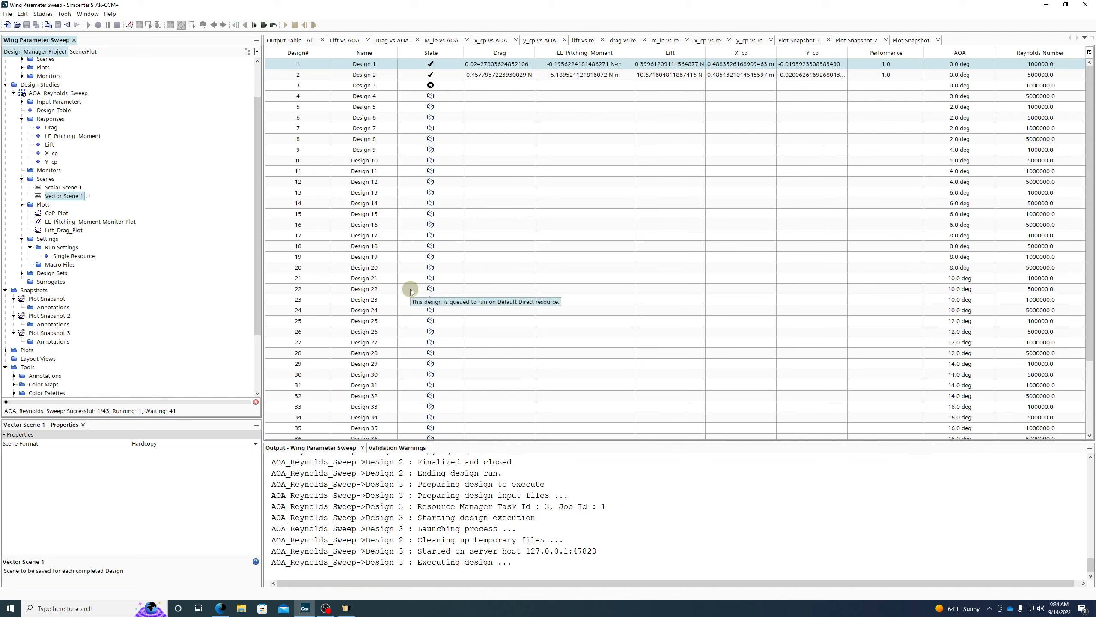